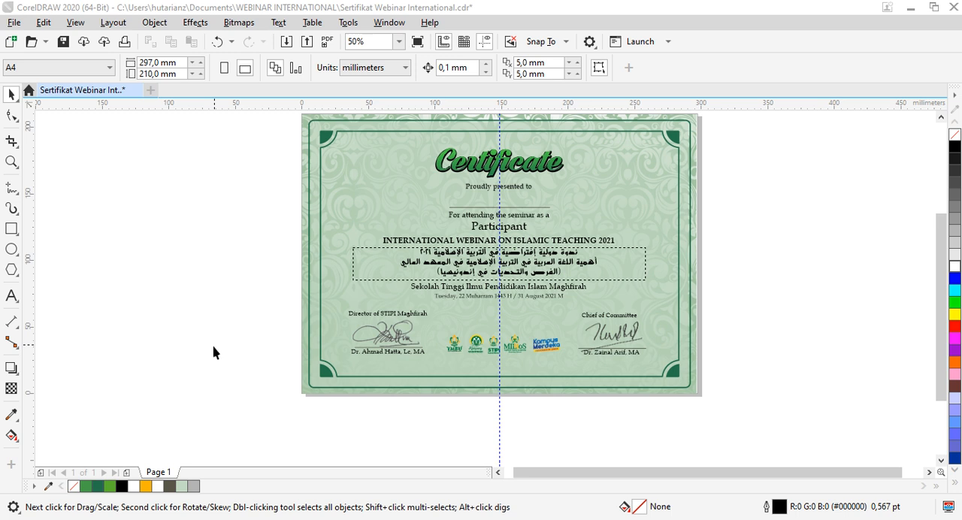
scroll(190, 373, down, 1)
scroll(274, 315, up, 1)
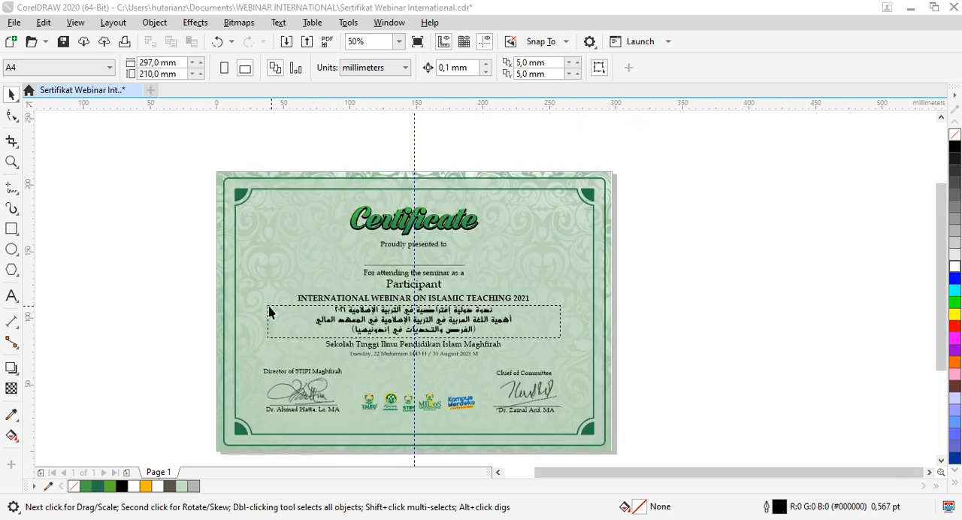
scroll(448, 213, down, 1)
scroll(447, 213, up, 1)
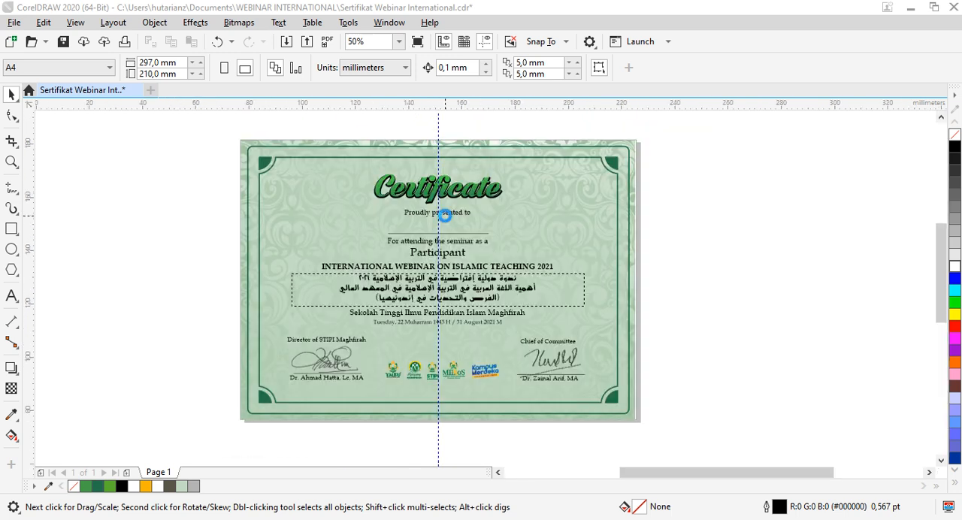
scroll(444, 215, up, 1)
scroll(444, 215, down, 1)
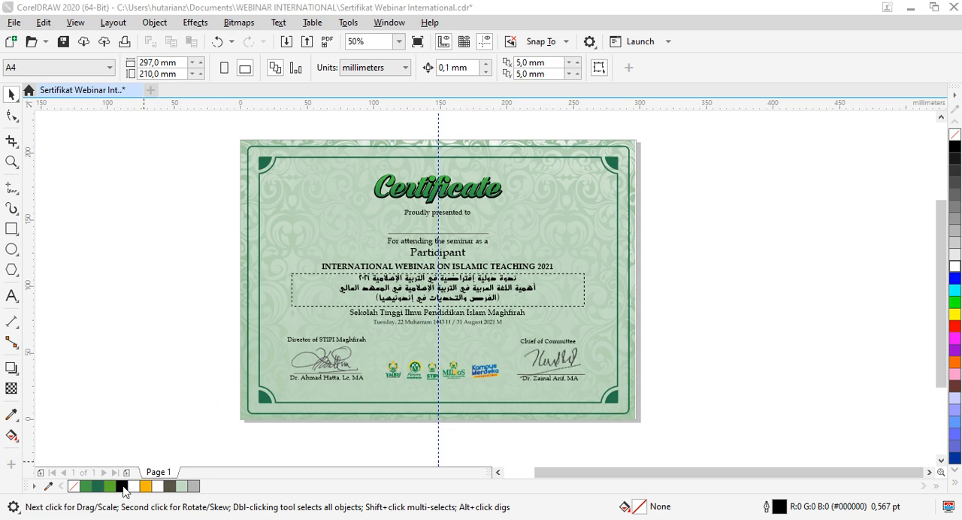
Step: Switch to File Explorer and look through the certificate images in the Peserta Akhwat folder, then return to the certificate design
mouse_move(147, 514)
click(195, 496)
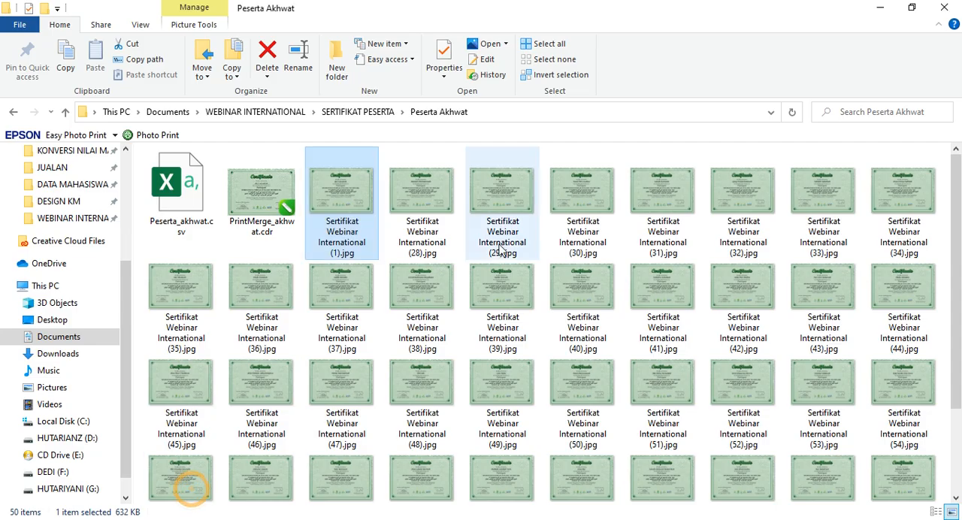
scroll(434, 292, down, 2)
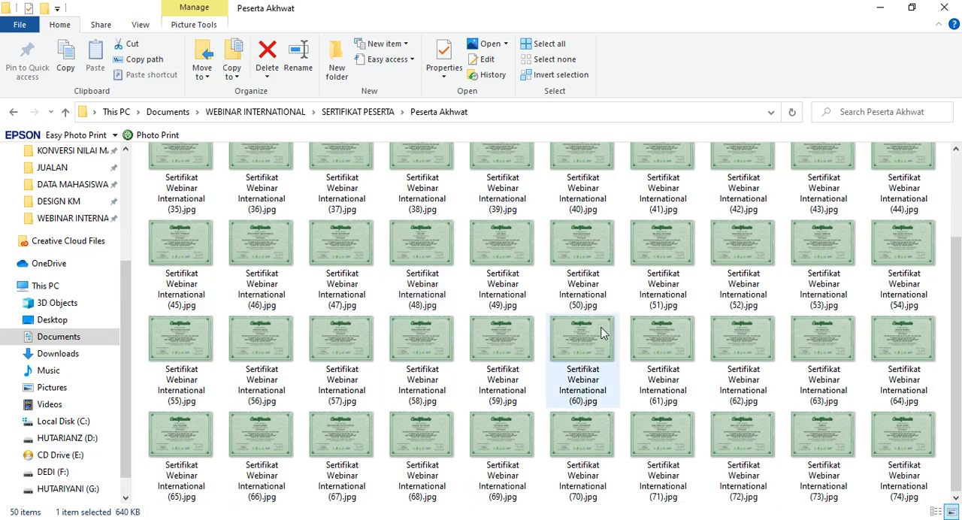
scroll(562, 333, up, 2)
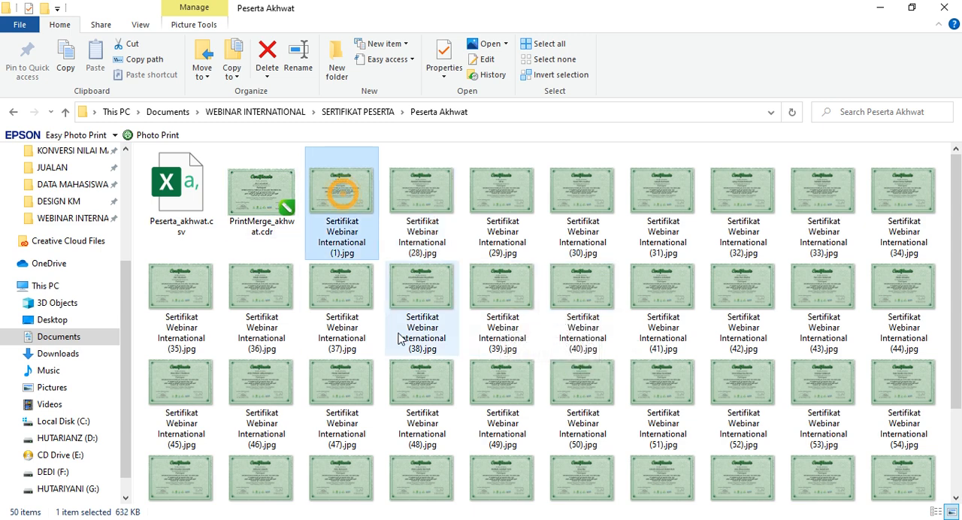
scroll(399, 338, down, 2)
click(401, 344)
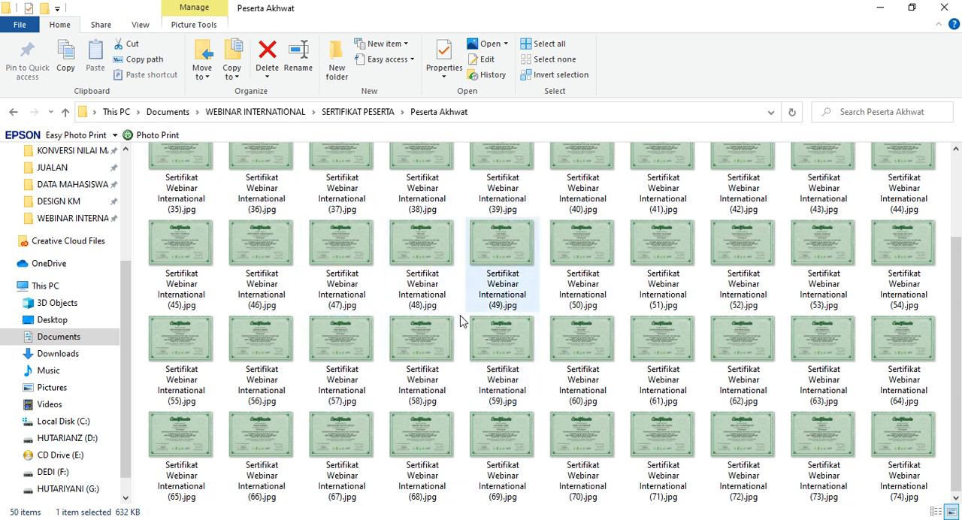
scroll(427, 331, up, 2)
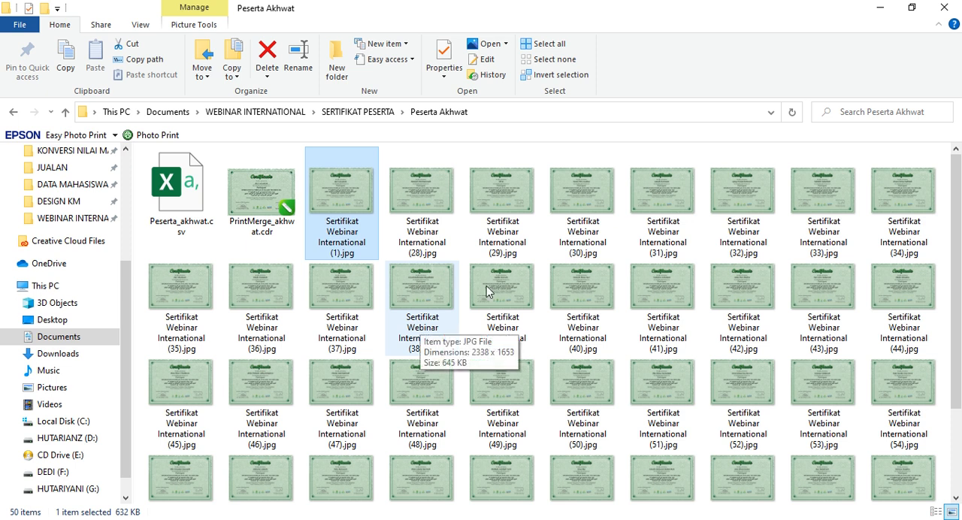
scroll(493, 293, down, 2)
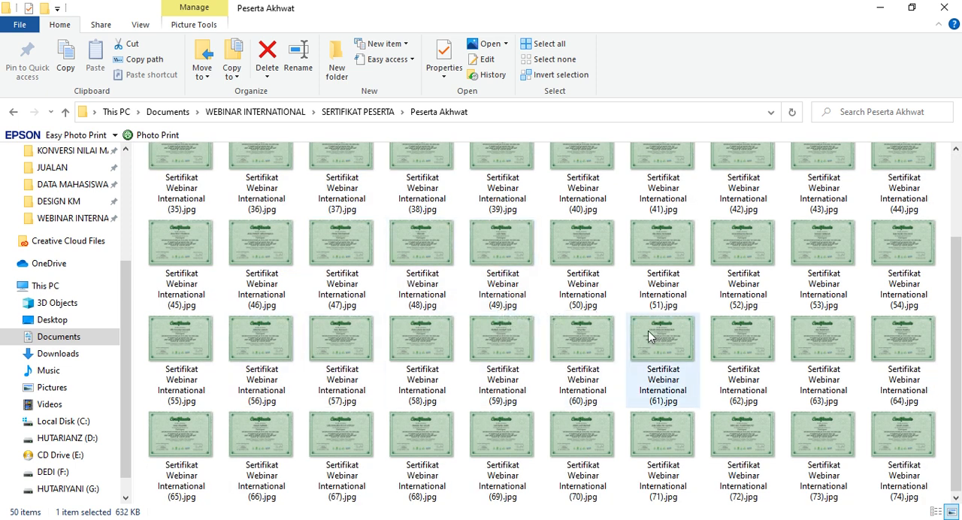
click(880, 8)
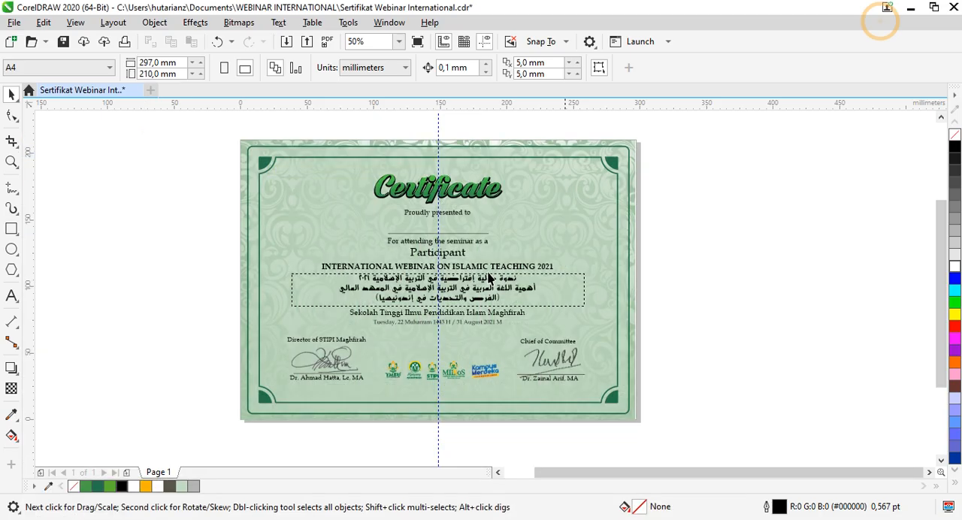
Step: Switch to the Excel participant list and widen the NAMA column to fit the longest names
click(161, 346)
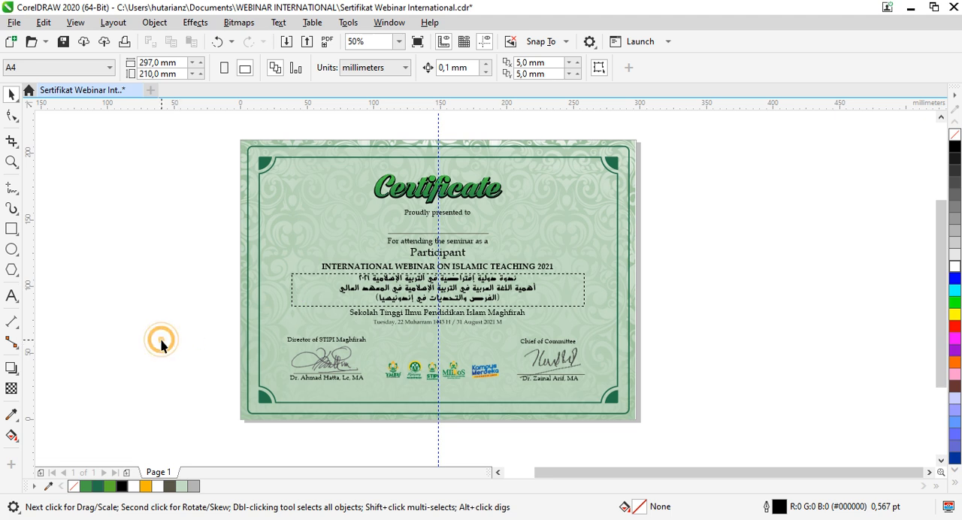
key(alt+Tab)
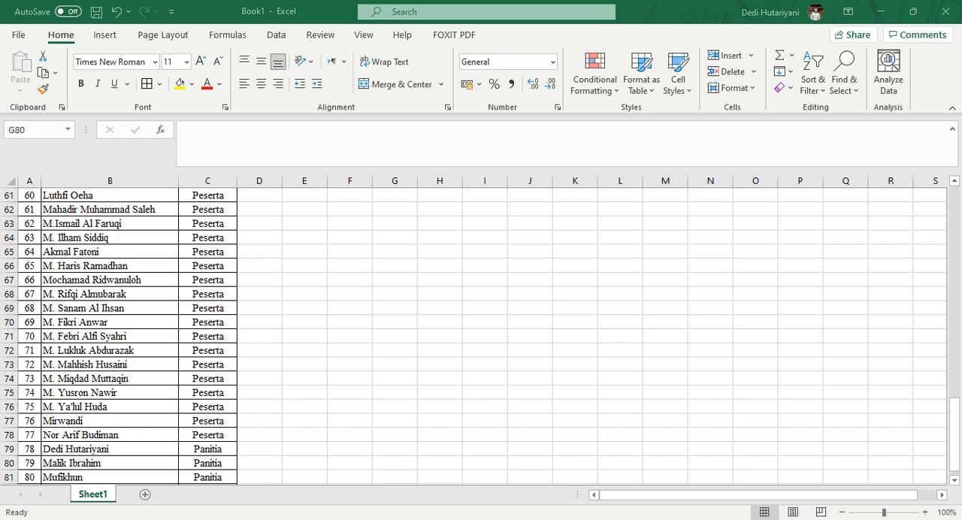
scroll(246, 334, up, 15)
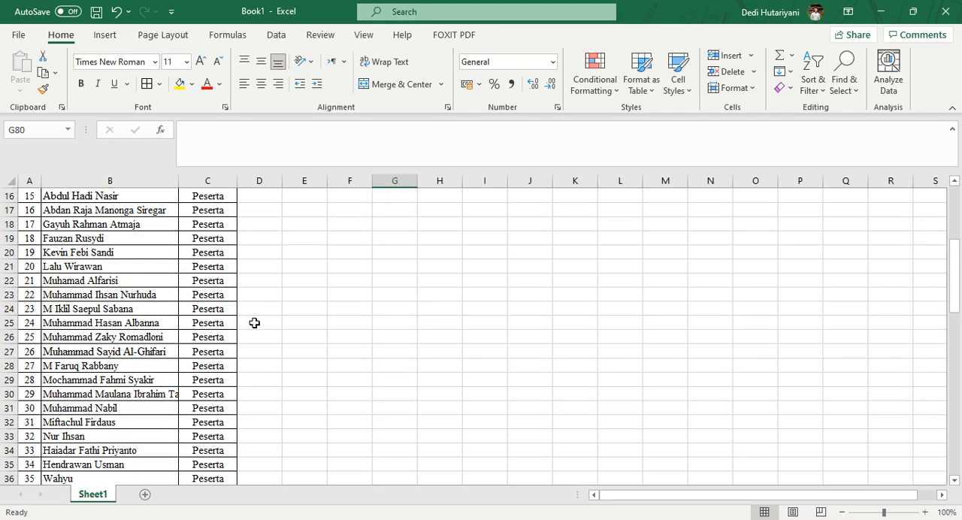
scroll(263, 322, up, 5)
drag(179, 182, 208, 182)
Step: Examine the NO, NAMA and SEBAGAI columns and look through the participant list down to its last row
click(36, 194)
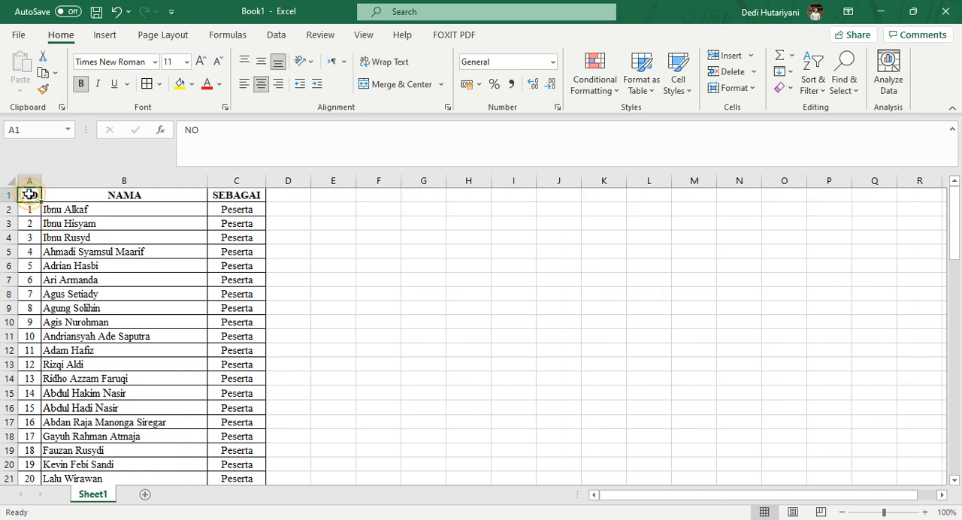
click(111, 198)
click(228, 193)
click(316, 220)
click(248, 210)
click(247, 269)
scroll(242, 384, down, 20)
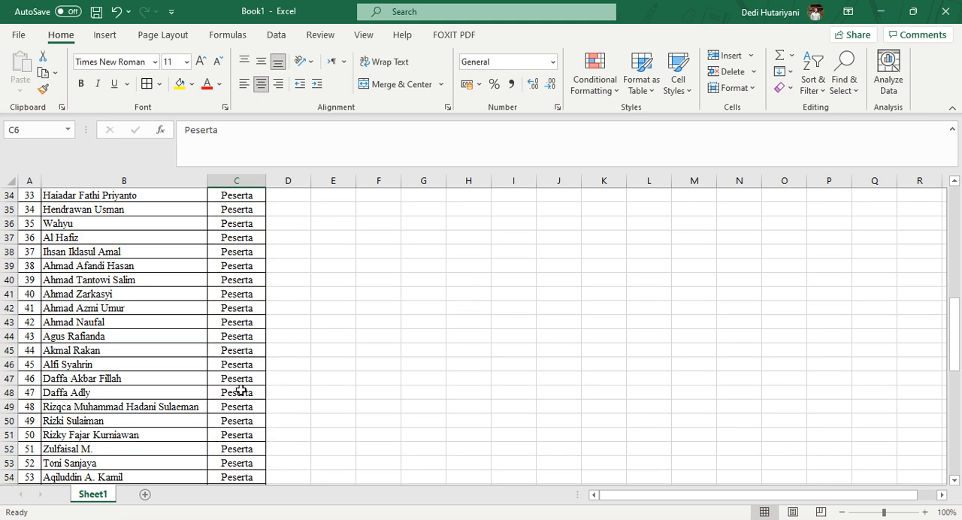
scroll(241, 391, up, 5)
scroll(234, 415, down, 2)
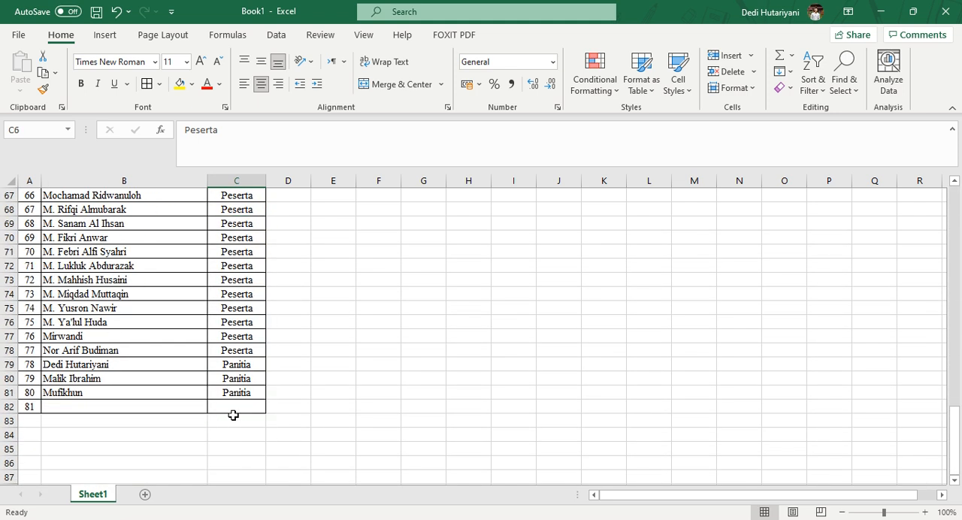
Step: Fill row 82 with the participant's full name under NAMA and Peserta under SEBAGAI
click(73, 407)
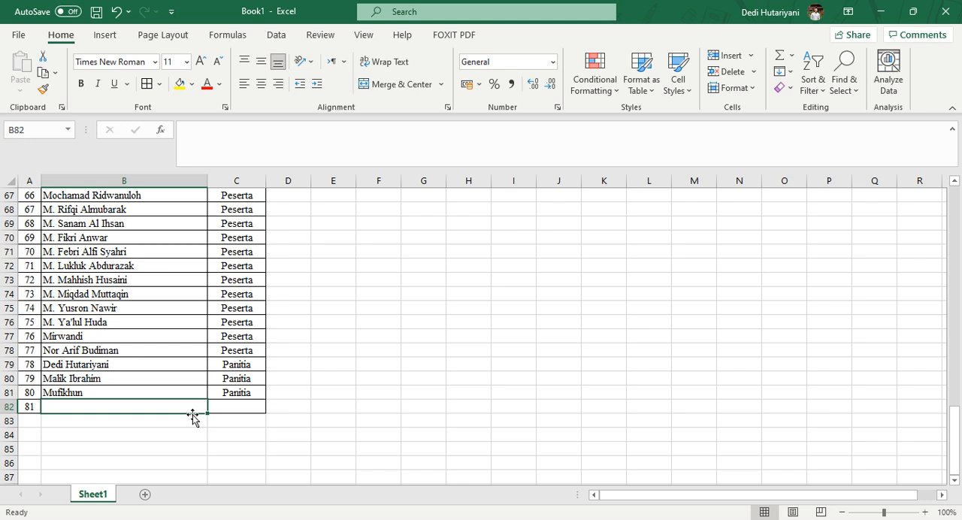
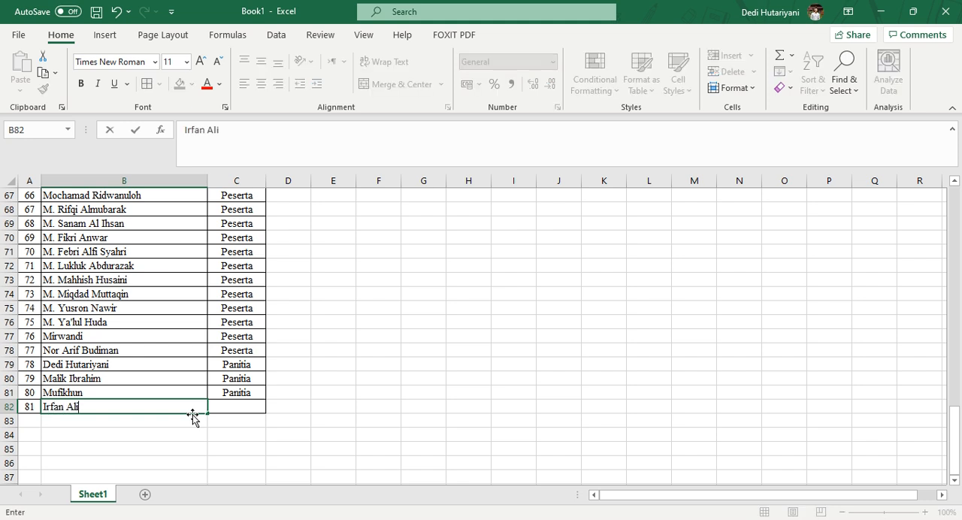
key(Tab)
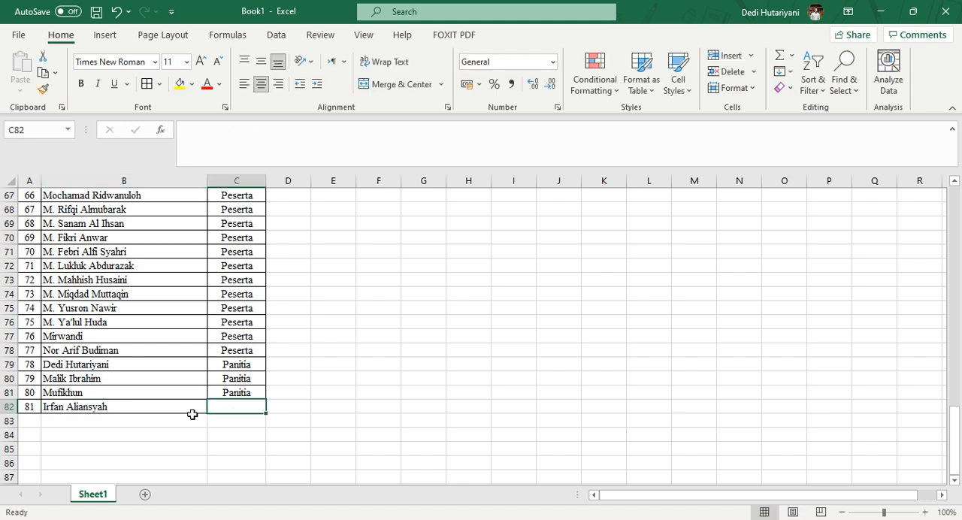
text(PEserta)
key(Return)
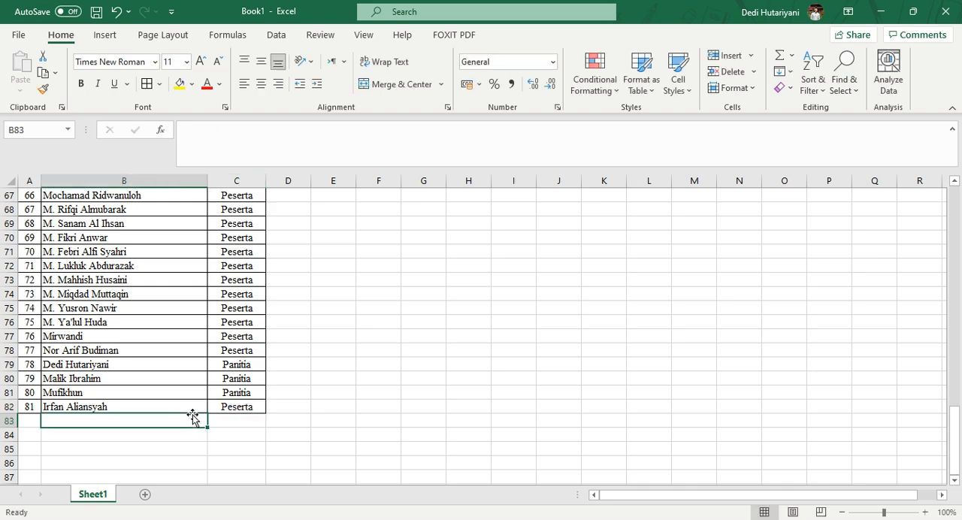
Step: Change the role in C2 to Participant and fill it down the SEBAGAI column through C78
scroll(429, 328, up, 18)
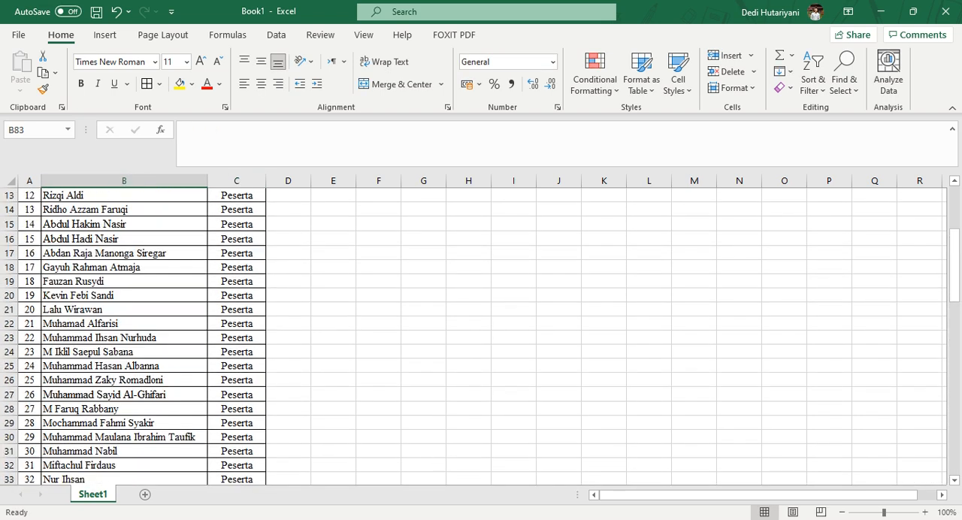
key(alt+Tab)
key(alt+Tab)
scroll(258, 328, up, 4)
click(233, 211)
text(Participant)
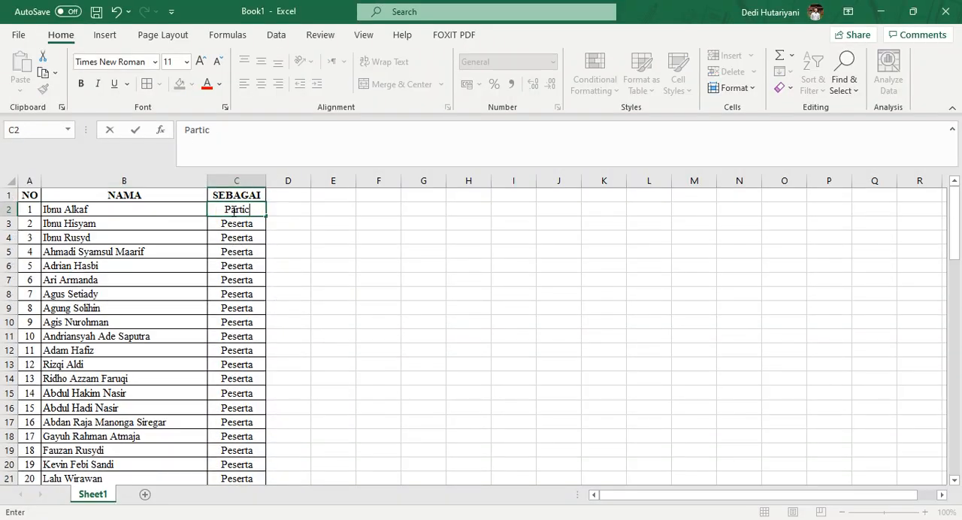
key(Return)
click(233, 211)
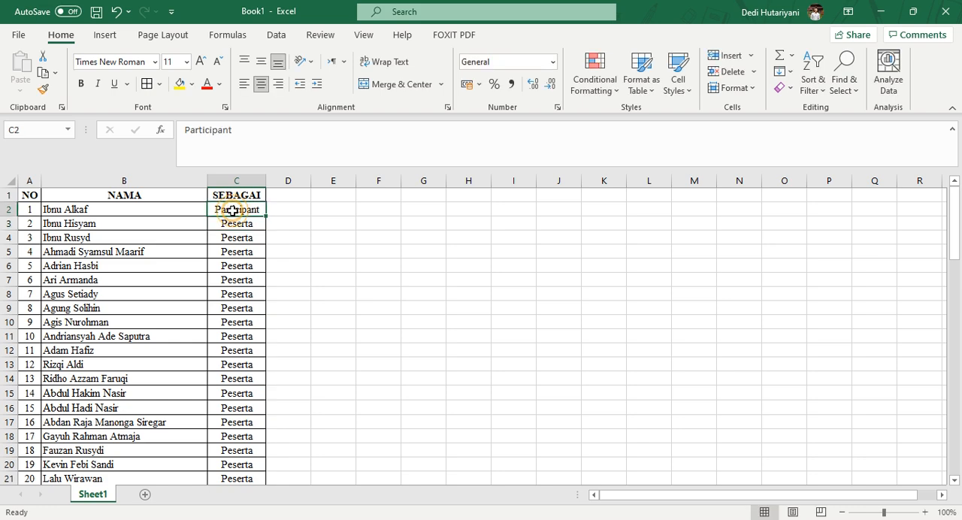
drag(265, 217, 257, 413)
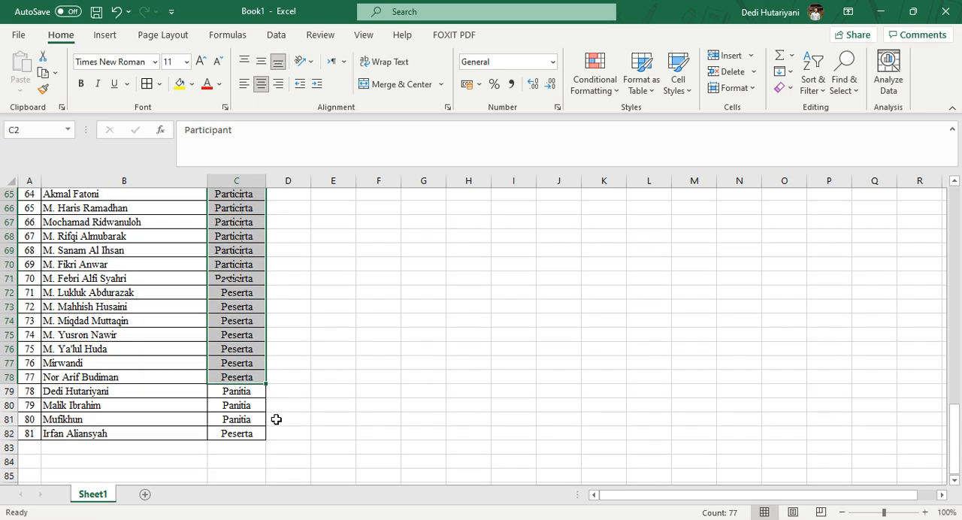
Step: Enter Committee as the role in C79 and copy it into C80 and C81
click(239, 380)
text(Commi)
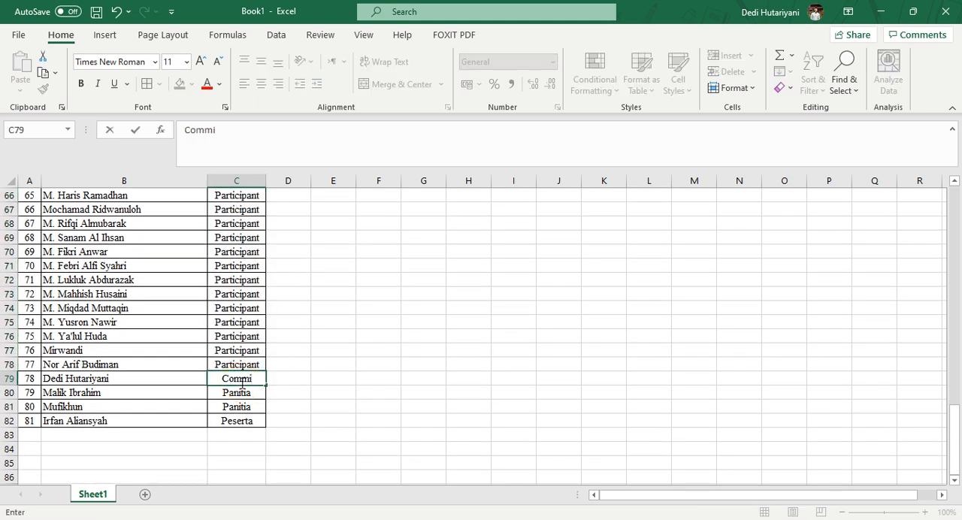
text(ttee)
key(Return)
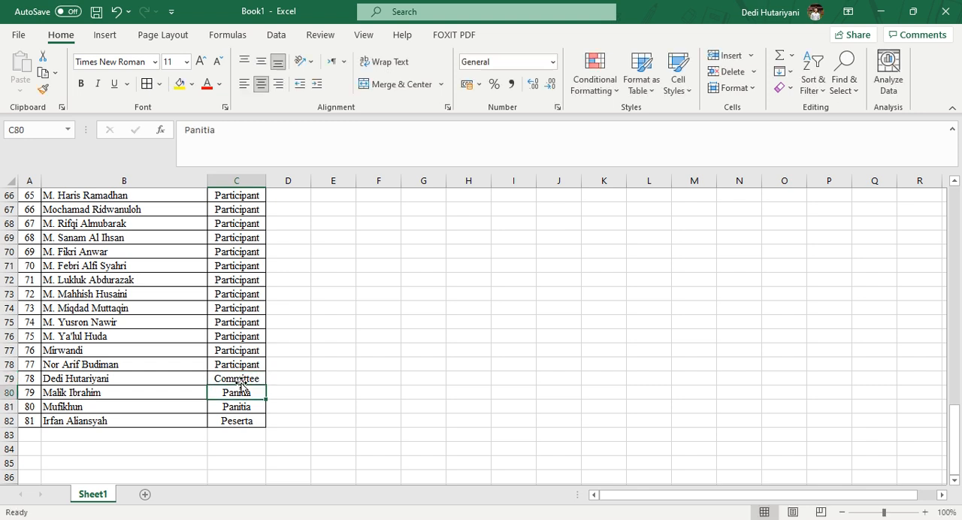
click(239, 380)
key(ctrl+c)
click(241, 391)
drag(242, 388, 241, 406)
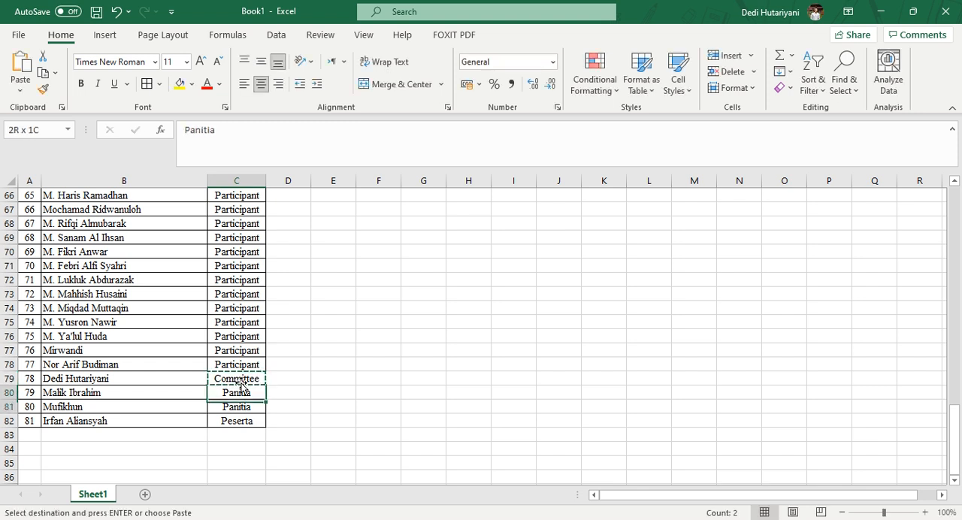
key(ctrl+v)
Step: Copy the Participant role from C78 into C82
key(Up)
key(Up)
key(Up)
key(Down)
key(ctrl+c)
key(Down)
key(Down)
key(Down)
key(Down)
key(ctrl+v)
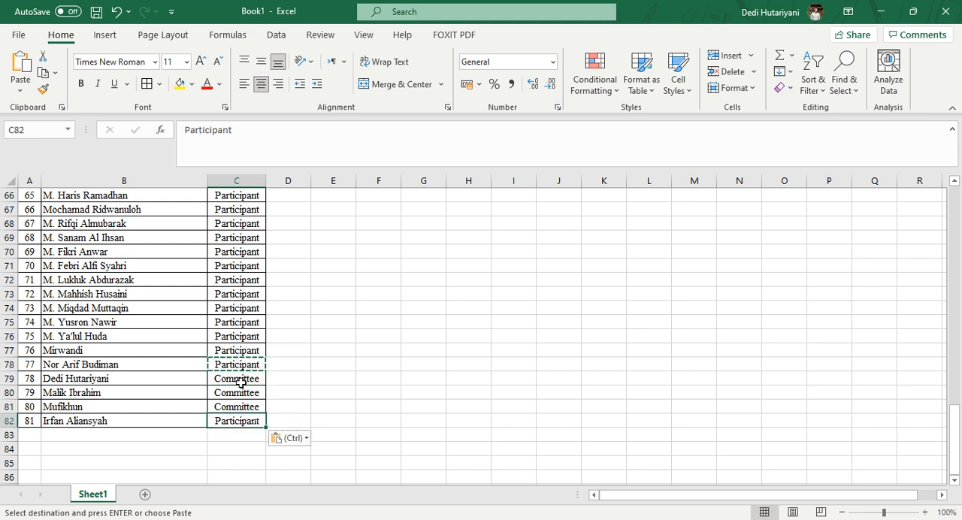
Step: Review the roles in the SEBAGAI column from the first to the last row of the list
click(358, 388)
scroll(365, 358, up, 6)
scroll(365, 357, up, 15)
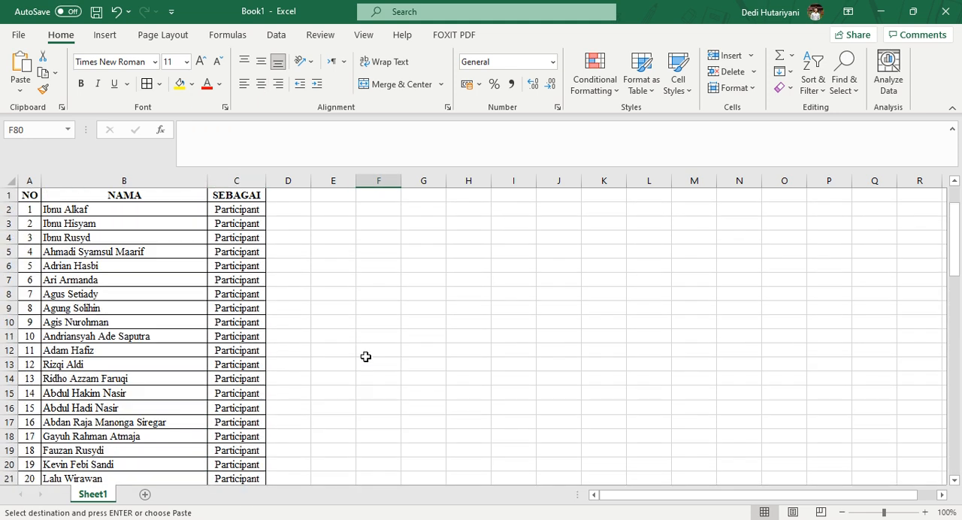
scroll(329, 318, down, 7)
scroll(329, 318, down, 15)
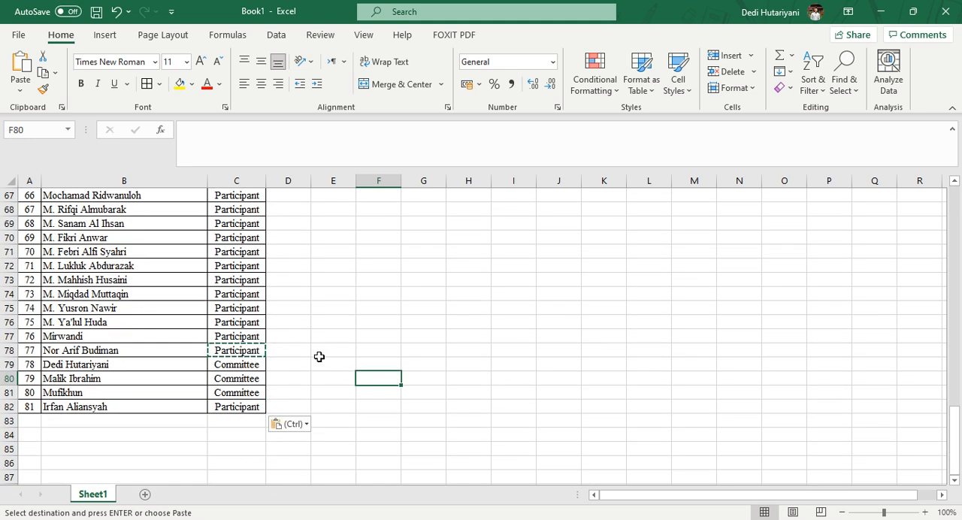
scroll(319, 357, up, 5)
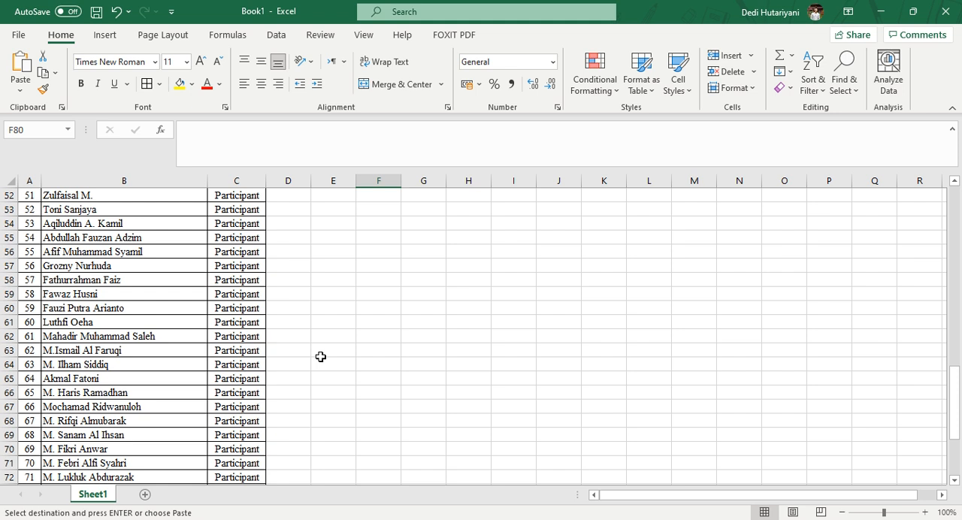
scroll(316, 359, up, 12)
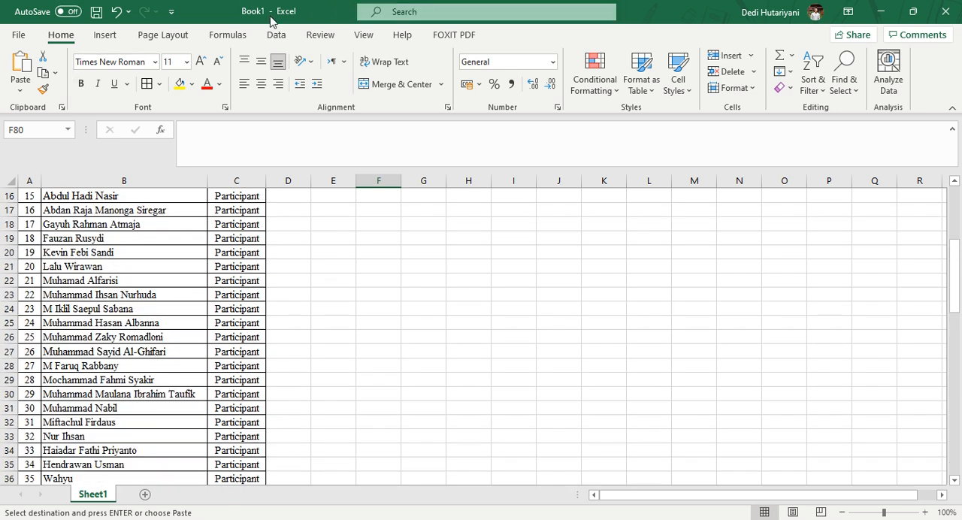
Step: Start saving the workbook on this PC with the full save options and the Documents folder as the location
click(18, 35)
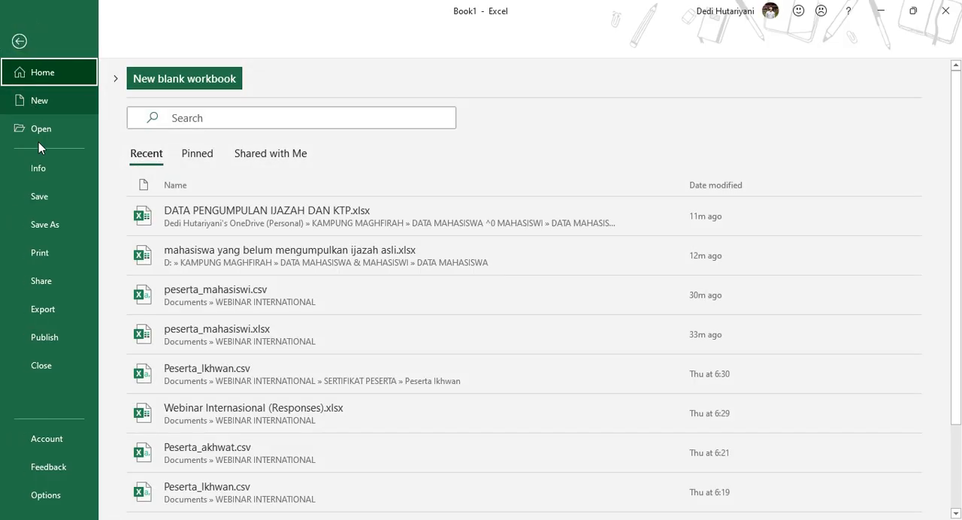
click(47, 202)
click(60, 200)
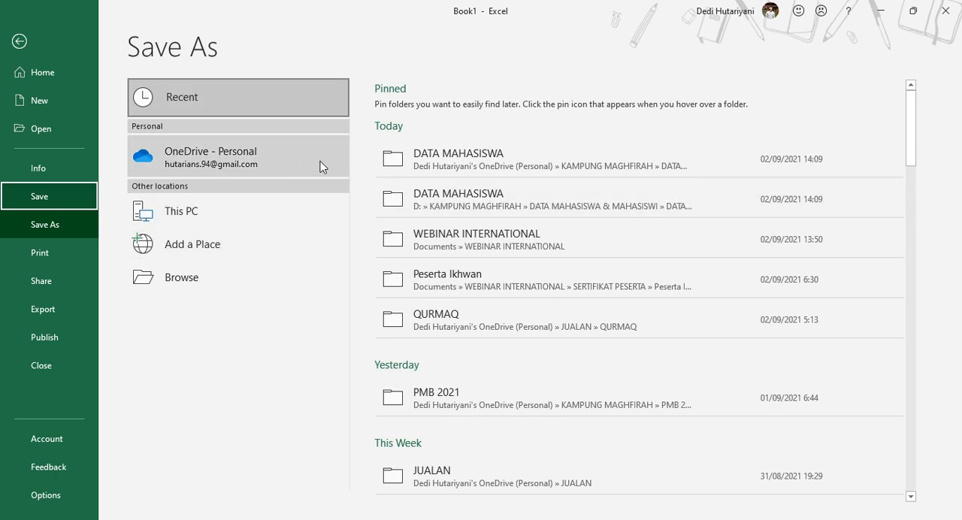
click(213, 213)
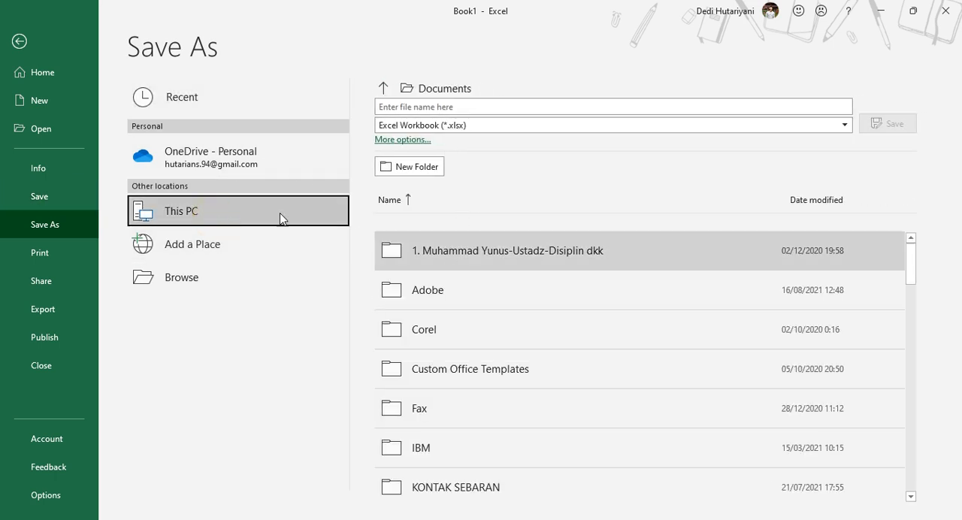
click(217, 207)
click(403, 140)
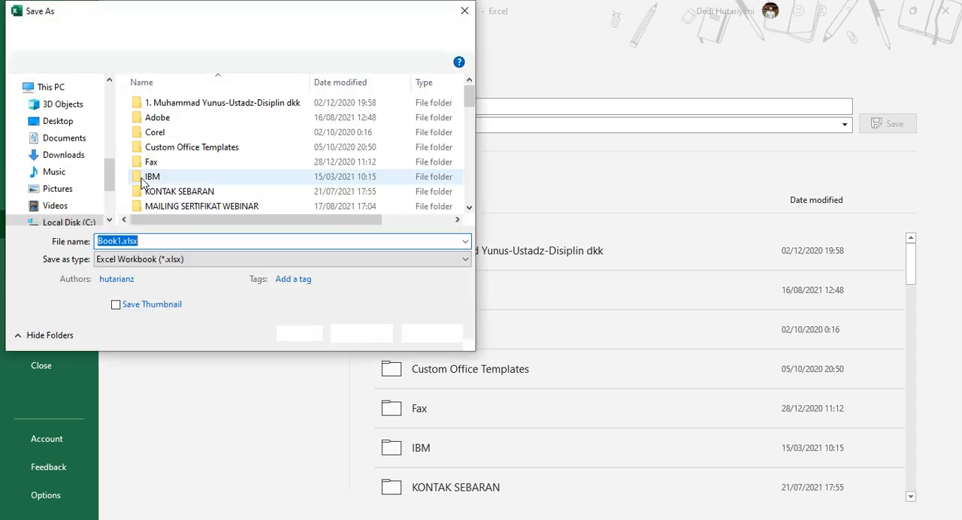
click(53, 138)
Step: Replace the default file name with Peserta webinar mahasiswa
click(174, 241)
click(116, 241)
double_click(109, 240)
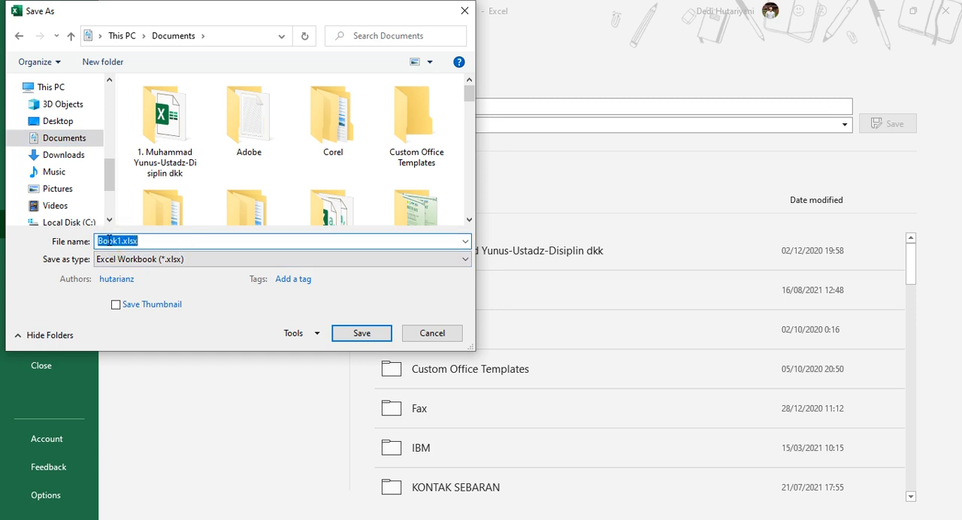
text(Peserta)
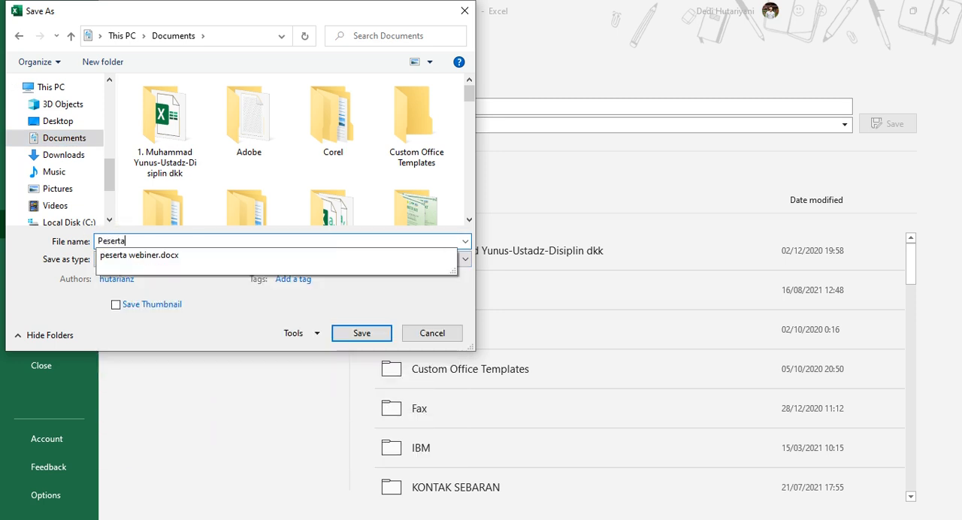
text( wei)
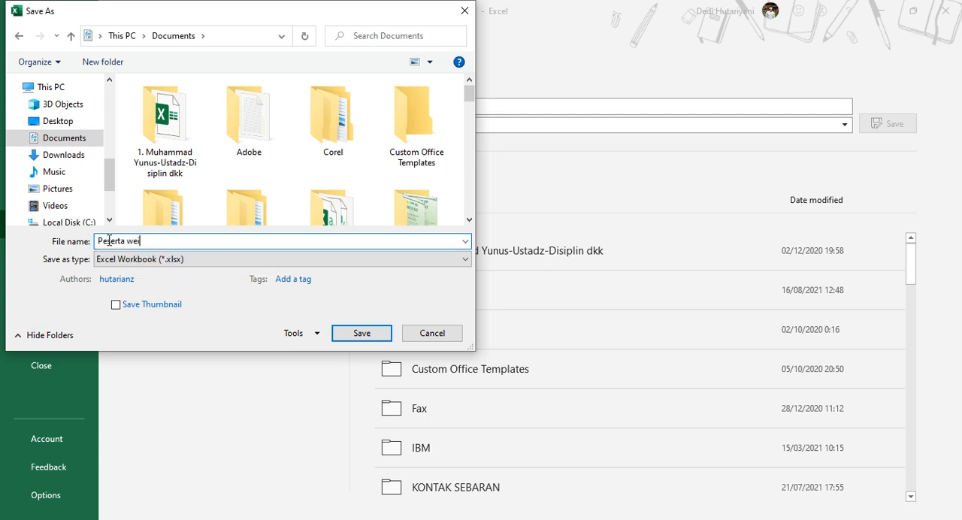
key(BackSpace)
key(BackSpace)
text(b)
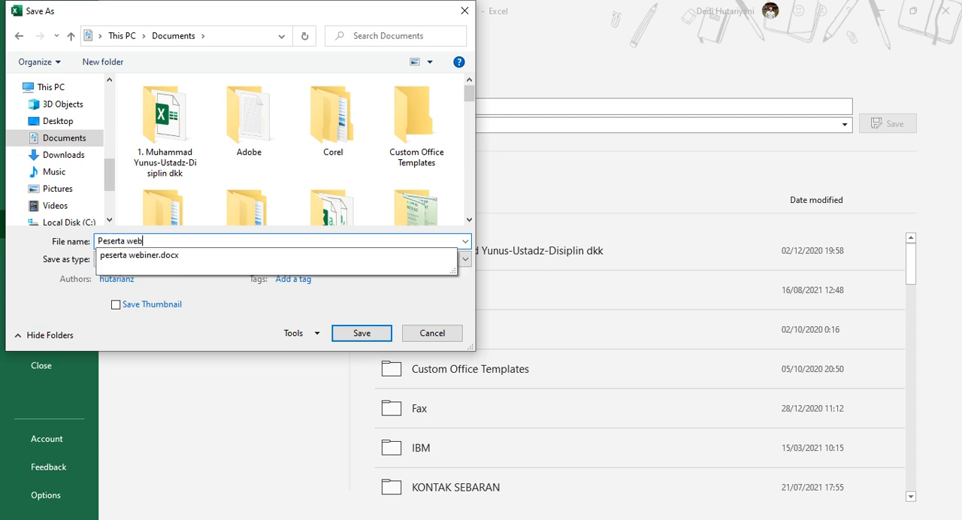
text(inar mahasiswa)
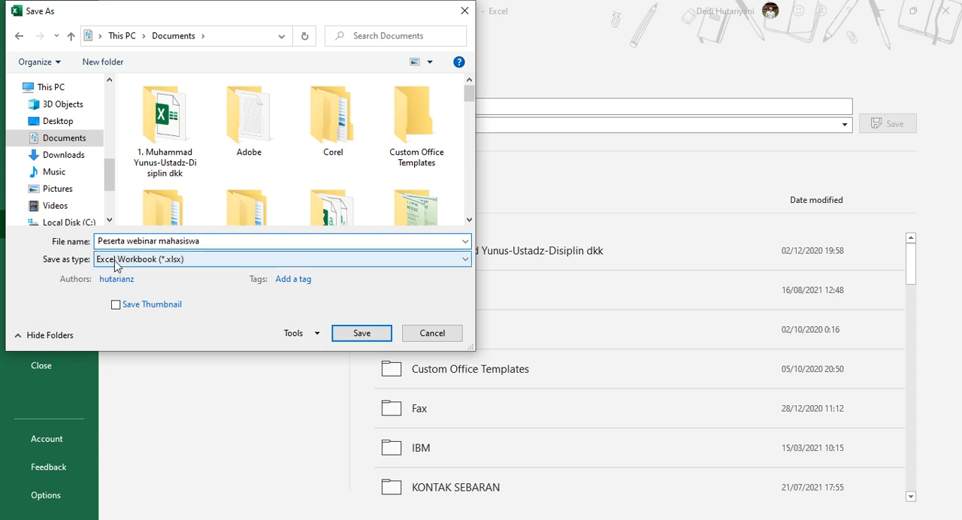
Step: Set the file type to CSV (MS-DOS) and save the list
click(115, 260)
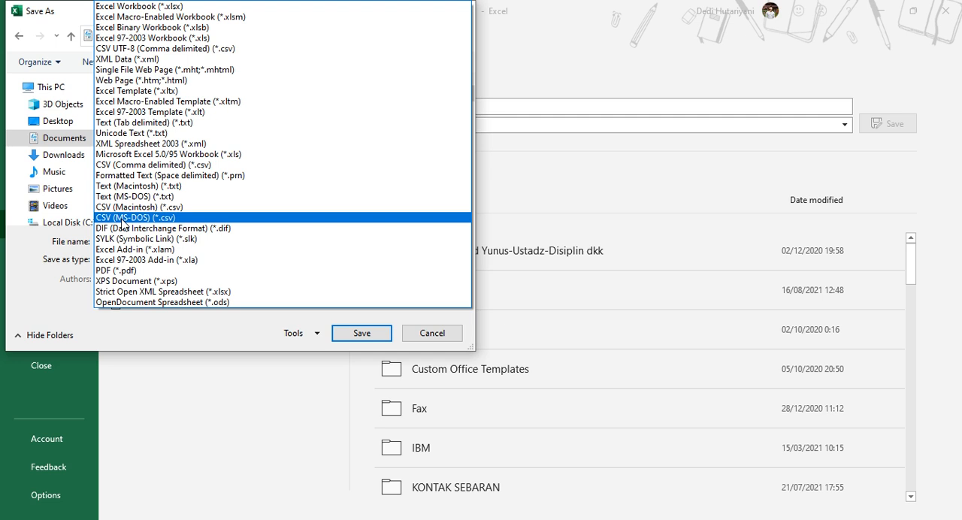
click(142, 217)
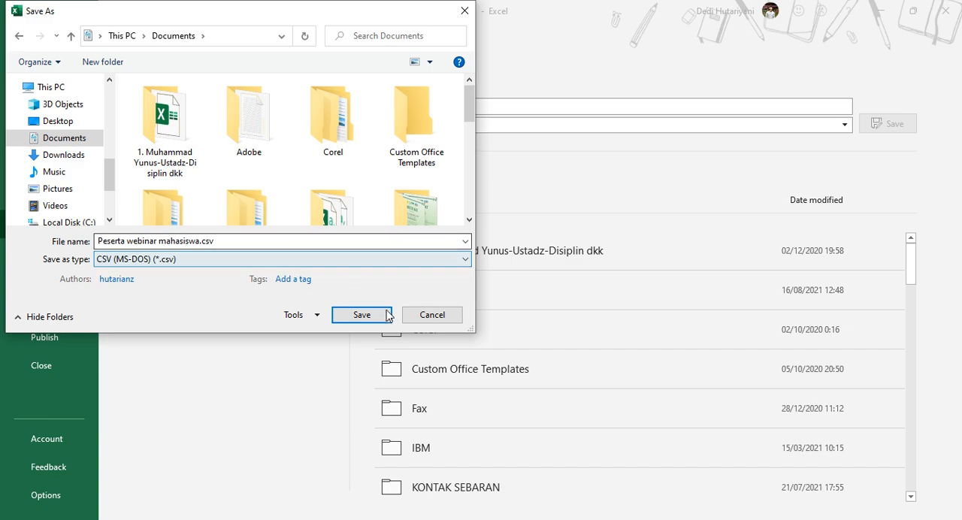
click(362, 315)
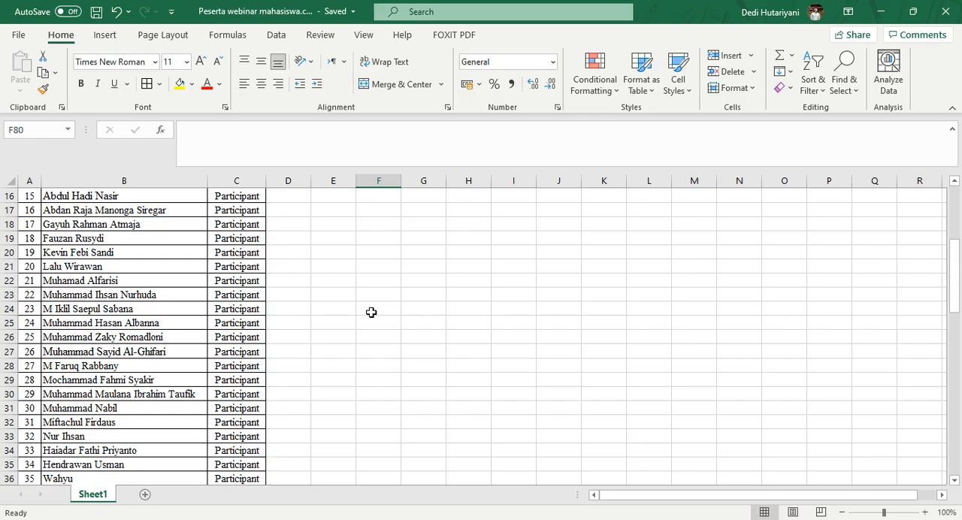
Step: Close the saved workbook, switch to the certificate design in CorelDRAW and look over its layout
click(956, 14)
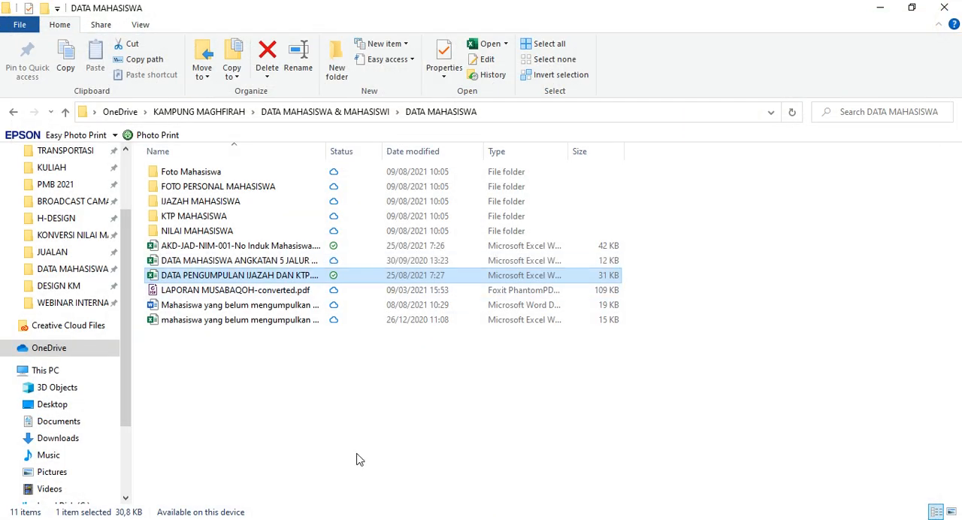
click(145, 519)
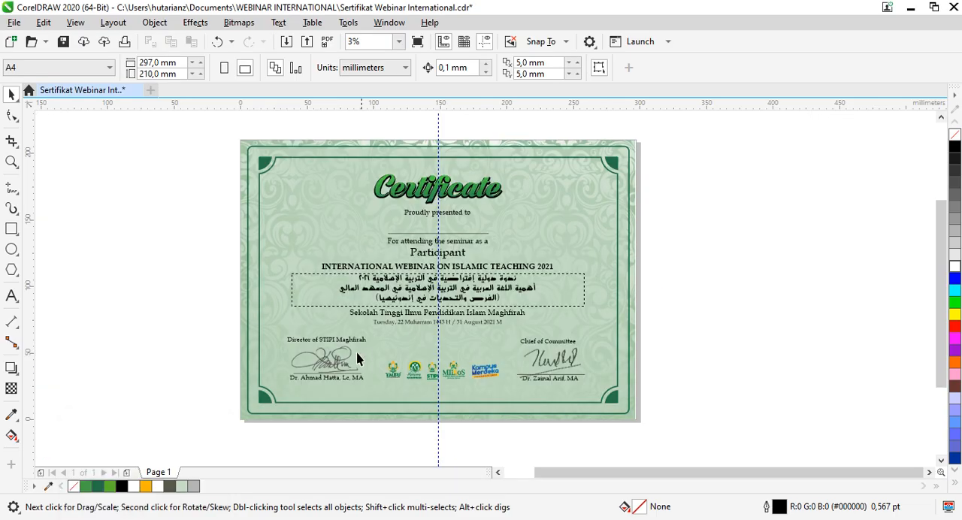
click(211, 246)
scroll(436, 268, up, 2)
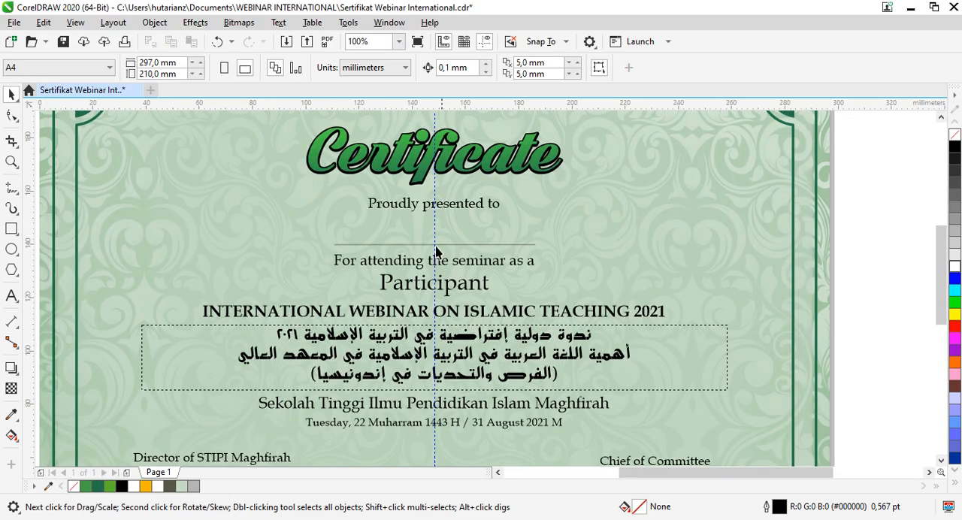
scroll(430, 266, down, 2)
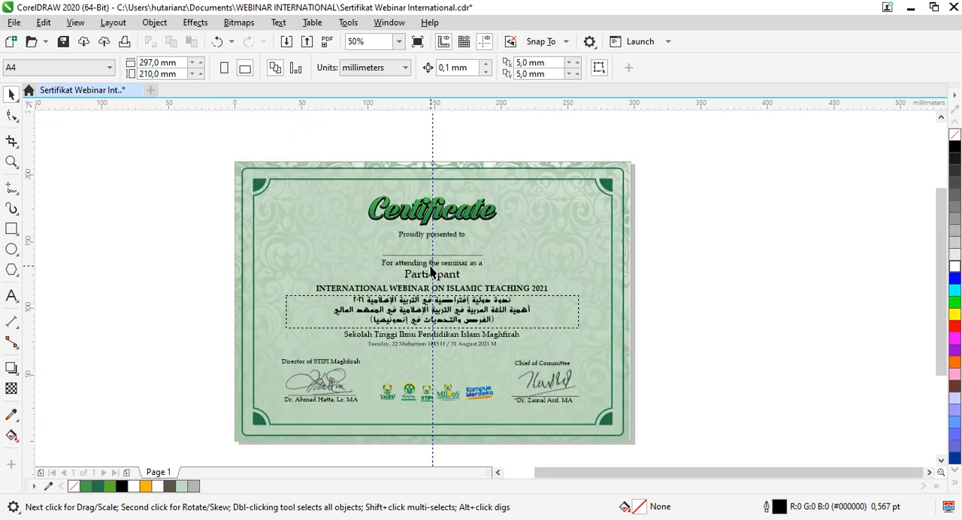
mouse_move(389, 103)
mouse_down()
mouse_move(427, 251)
mouse_move(401, 104)
mouse_up()
click(47, 281)
Step: Edit the print merge and replace its existing records with the comma separated file Peserta webinar mahasiswa.csv from Documents
click(15, 23)
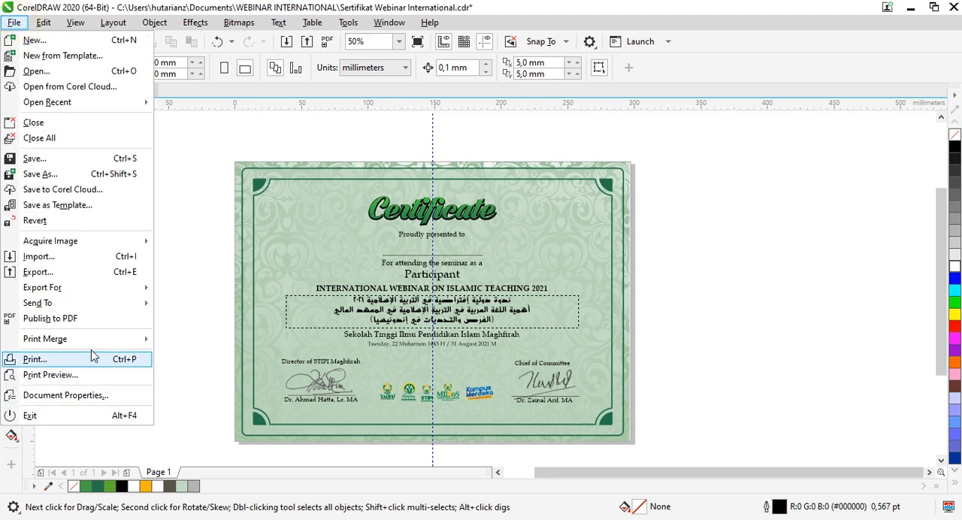
mouse_move(96, 345)
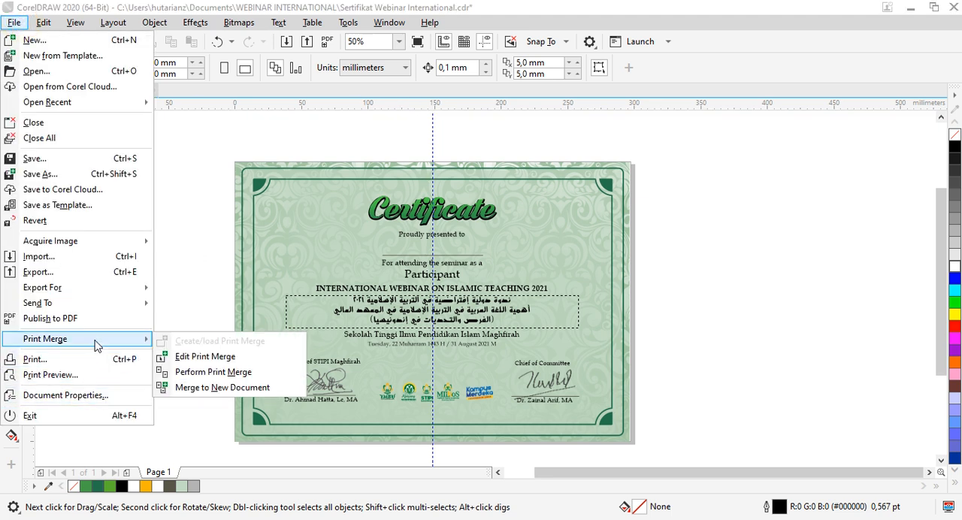
click(207, 367)
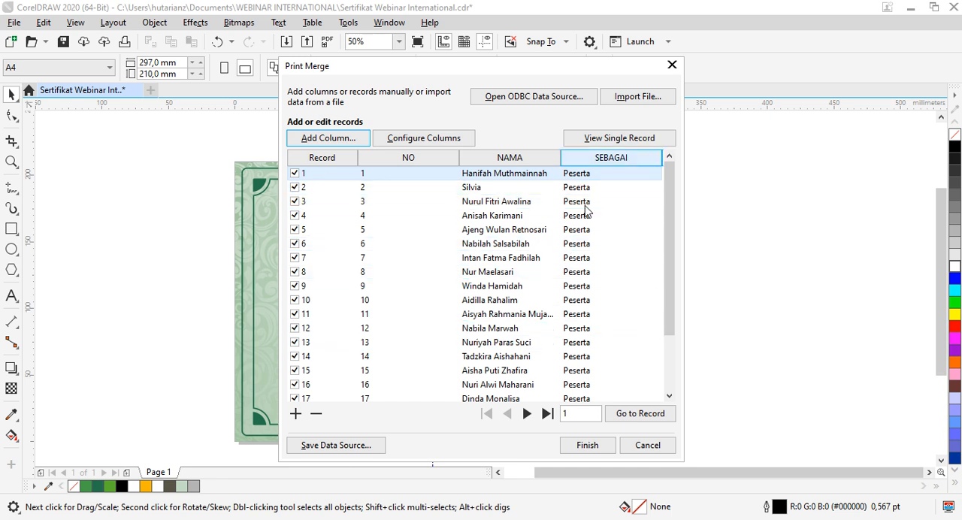
click(633, 98)
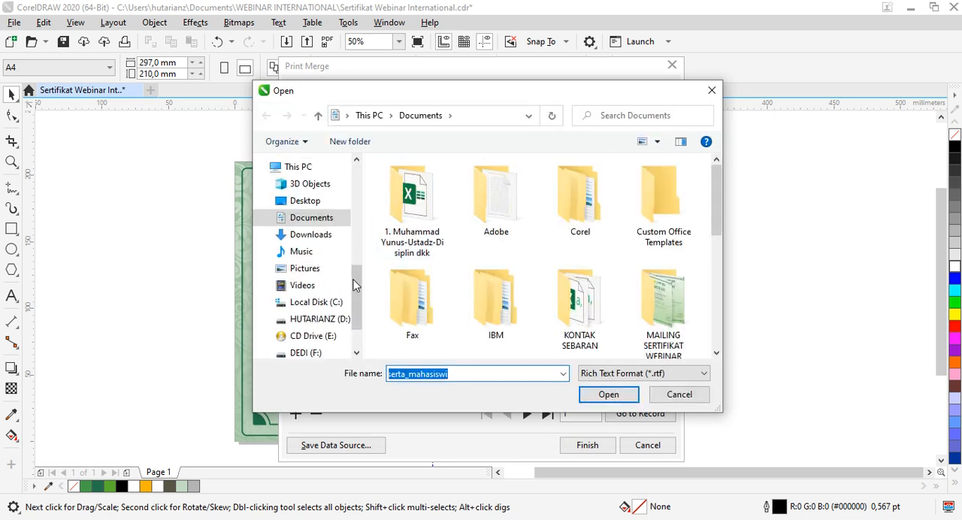
click(311, 219)
click(630, 373)
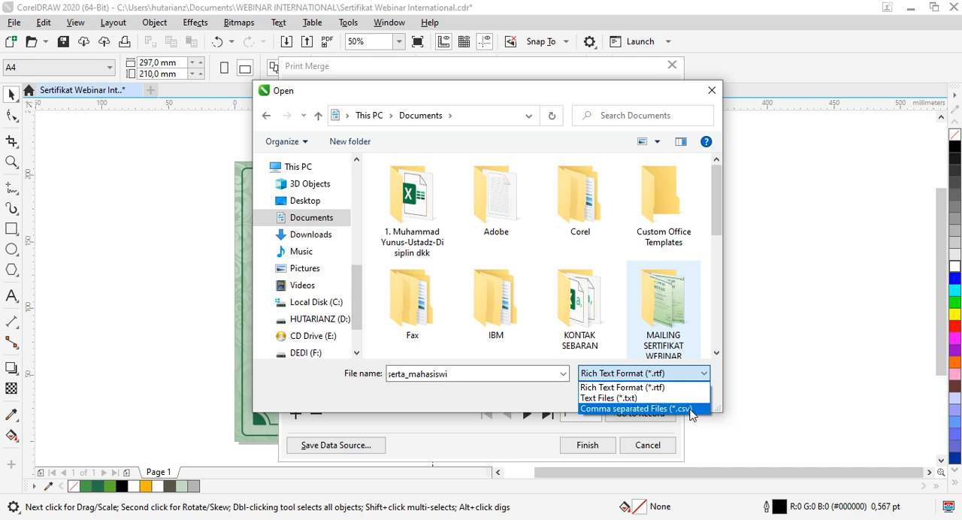
click(617, 409)
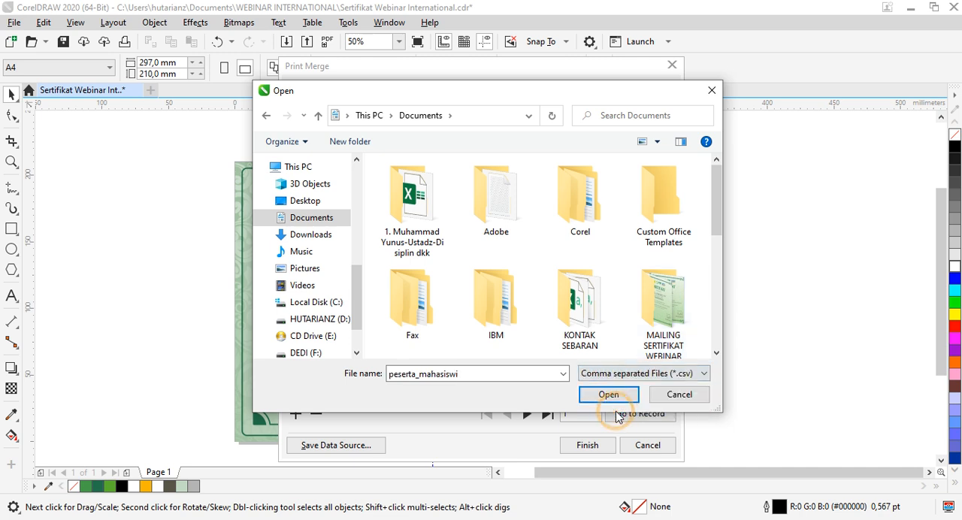
drag(718, 222, 733, 323)
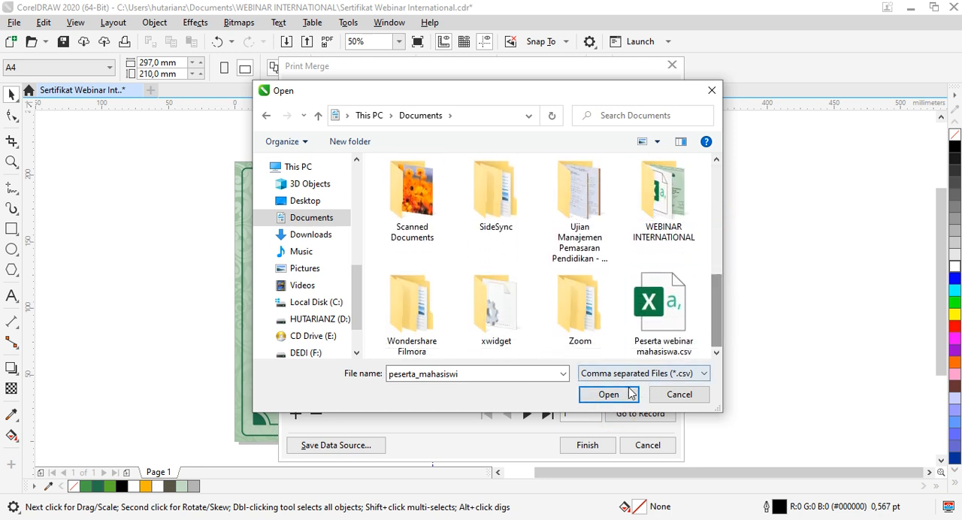
click(661, 308)
click(609, 394)
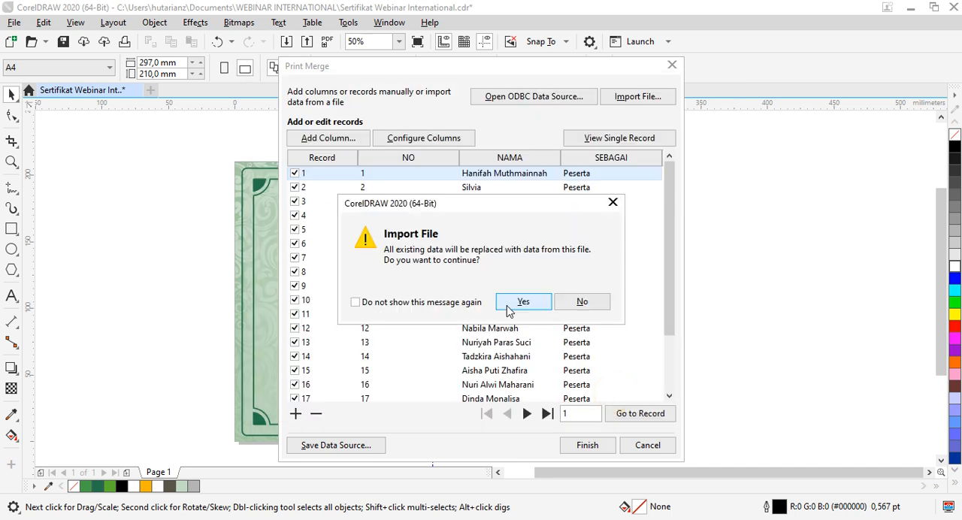
click(524, 303)
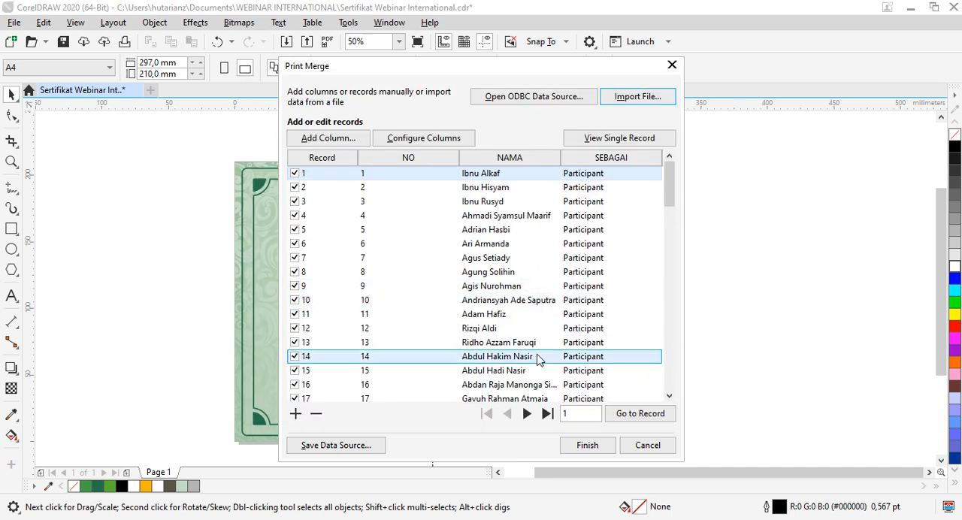
Step: Check the imported records from first to last and finish editing the print merge data
drag(674, 194, 669, 387)
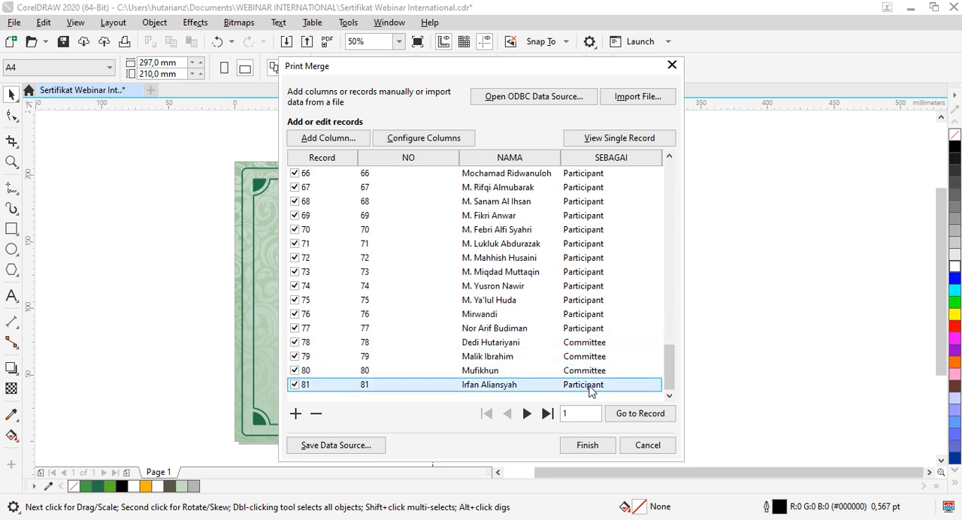
drag(669, 377, 670, 168)
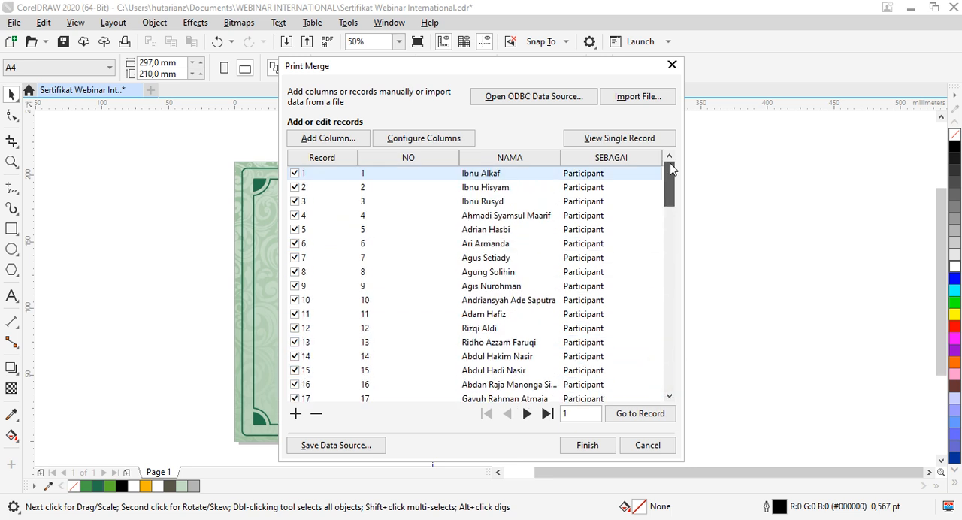
click(593, 447)
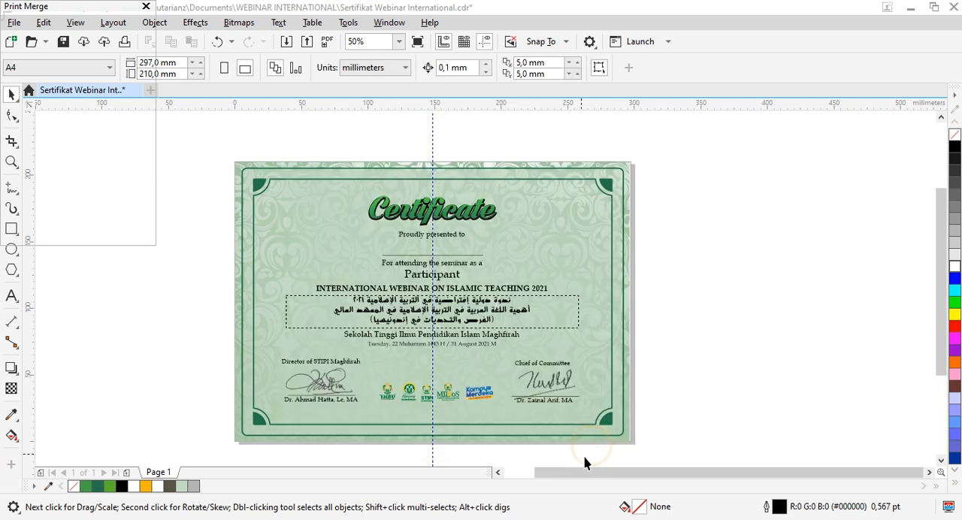
Step: Insert the NAMA merge field and place it centred on the name line below "Proudly presented to"
click(21, 100)
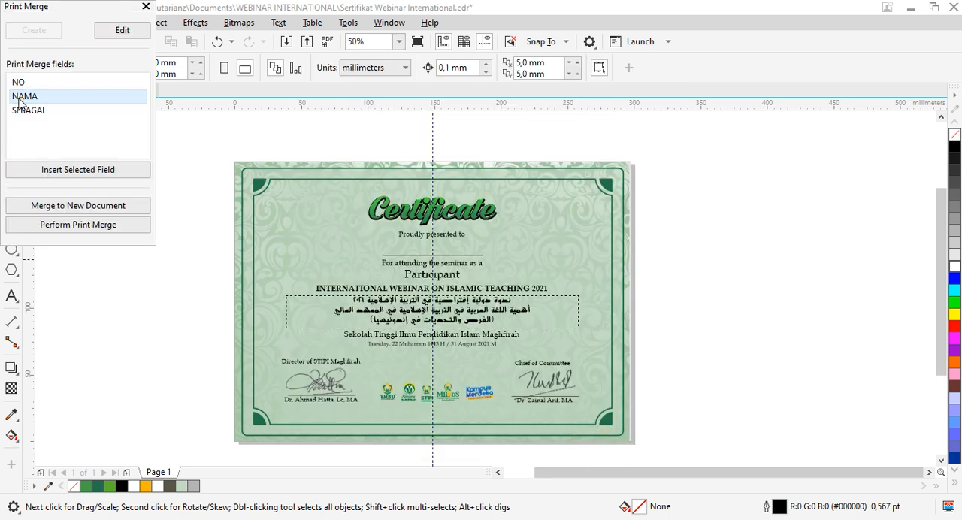
click(81, 169)
drag(508, 286, 436, 250)
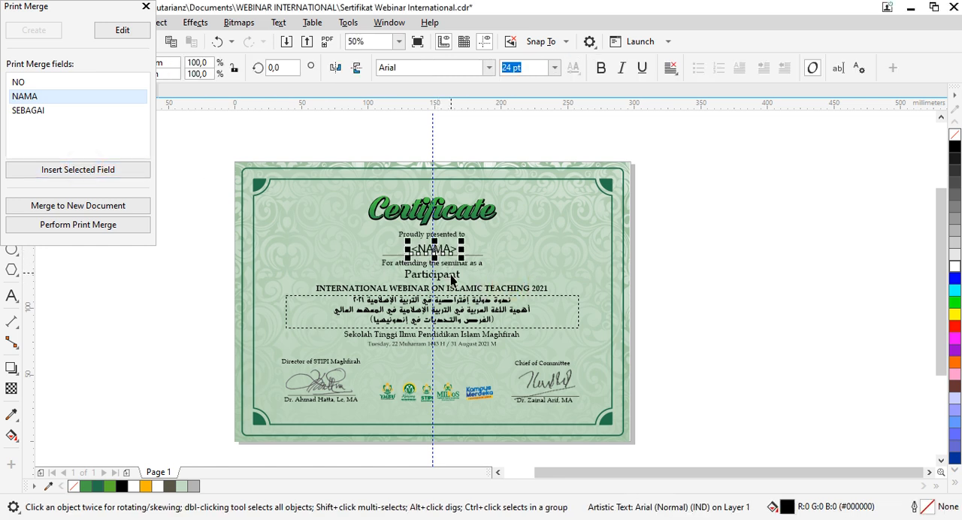
Step: Insert the SEBAGAI merge field and move it beside the "For attending the seminar as a" line
click(451, 275)
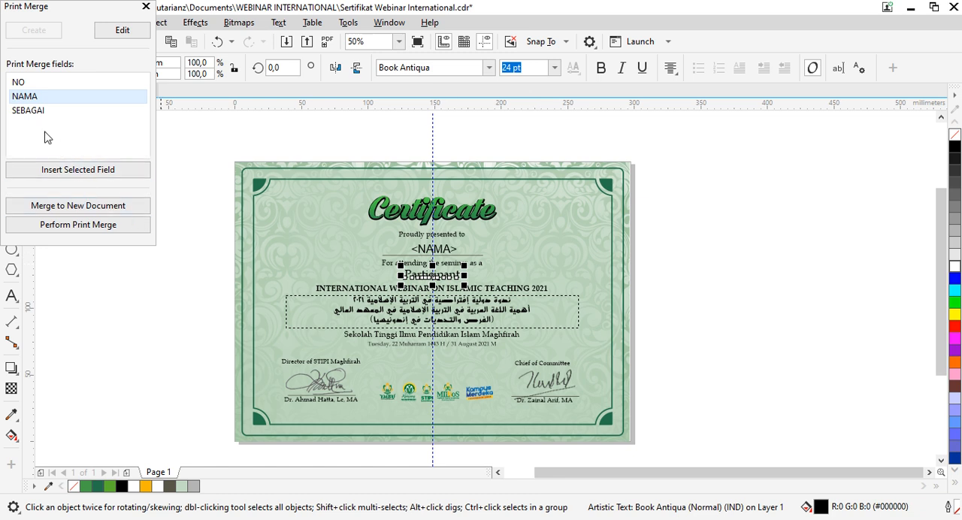
click(29, 111)
click(79, 170)
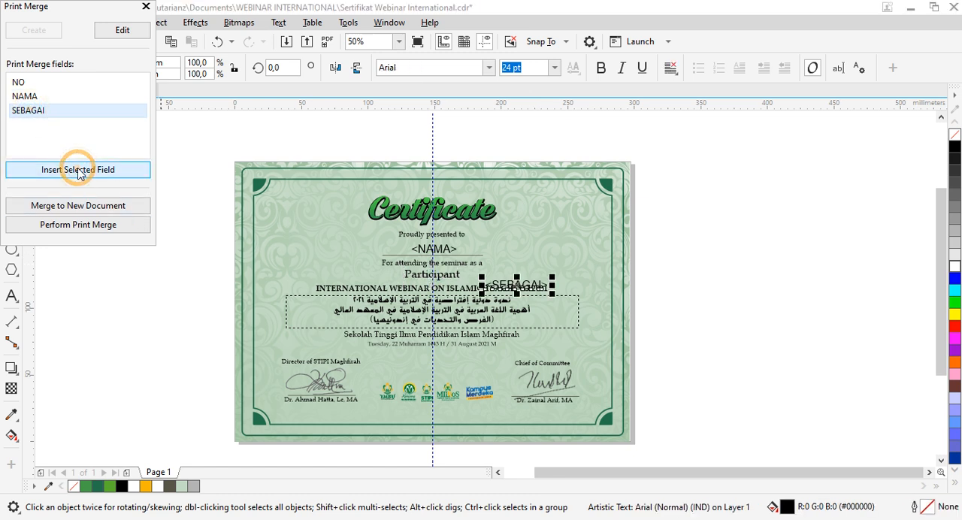
drag(516, 288, 515, 256)
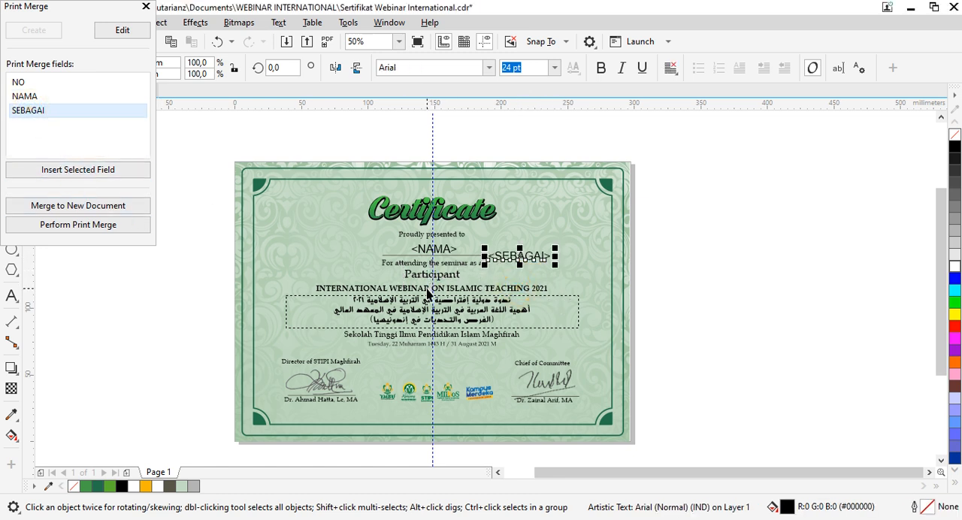
Step: Move the "Participant" text aside and place the SEBAGAI field in its spot under "For attending the seminar as a"
scroll(427, 293, up, 2)
scroll(439, 273, down, 2)
scroll(443, 301, up, 1)
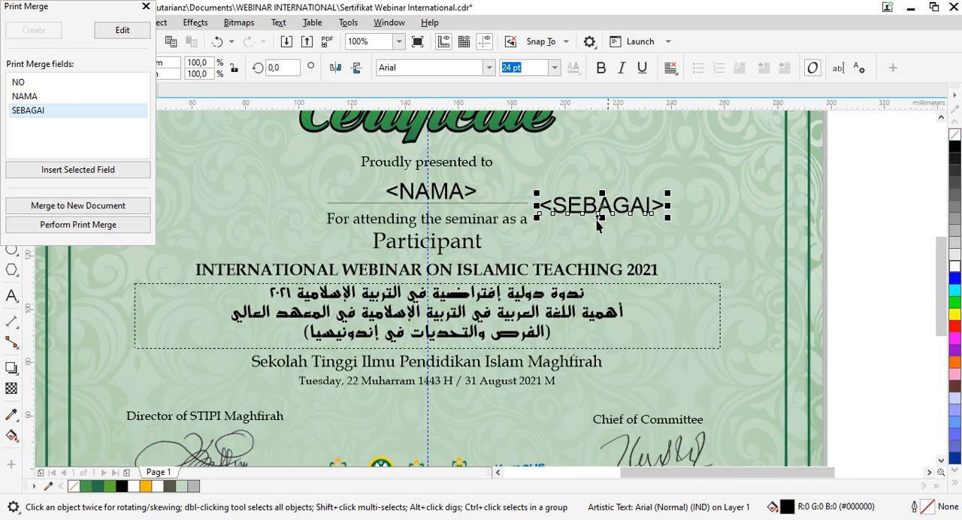
click(440, 243)
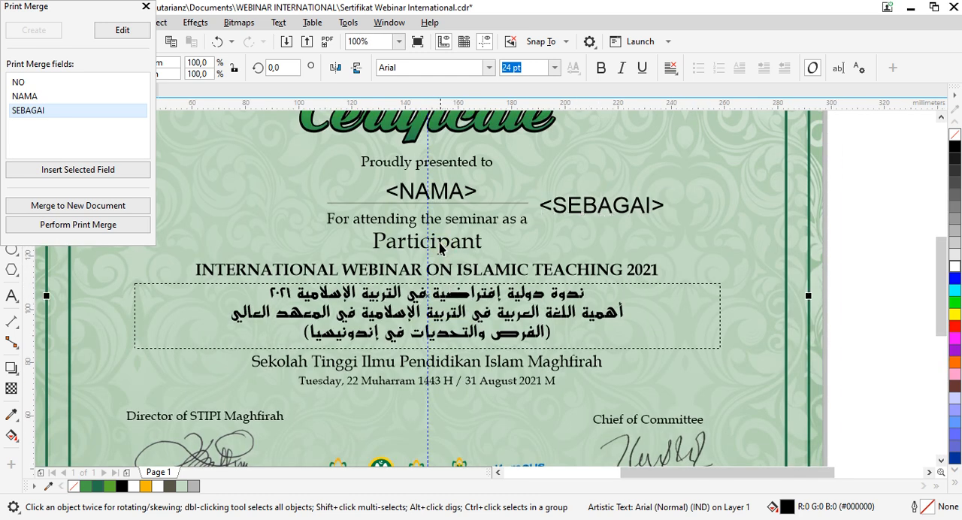
drag(440, 242, 247, 243)
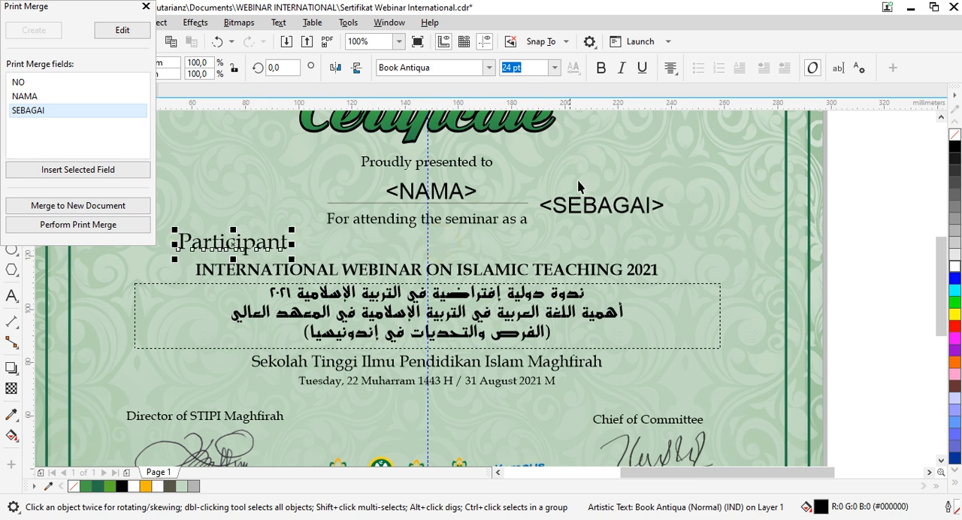
click(586, 210)
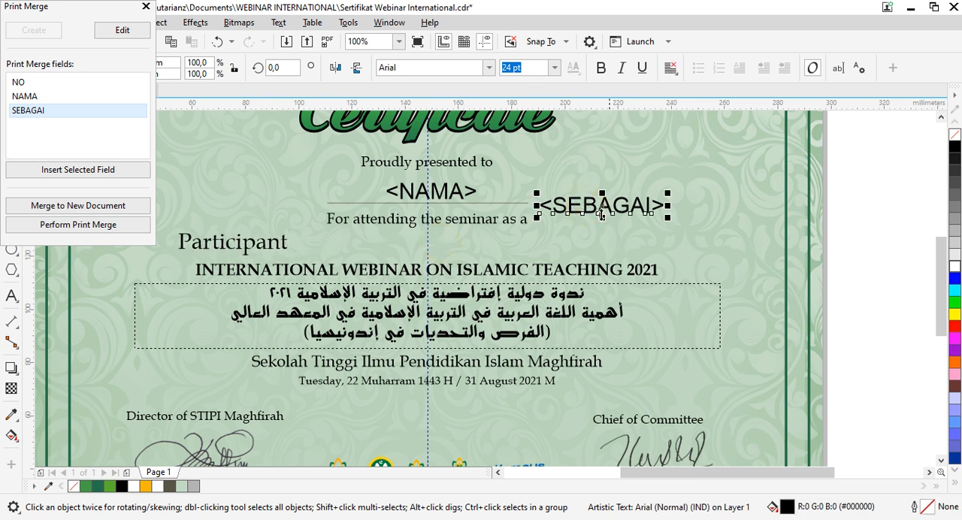
drag(569, 224, 425, 250)
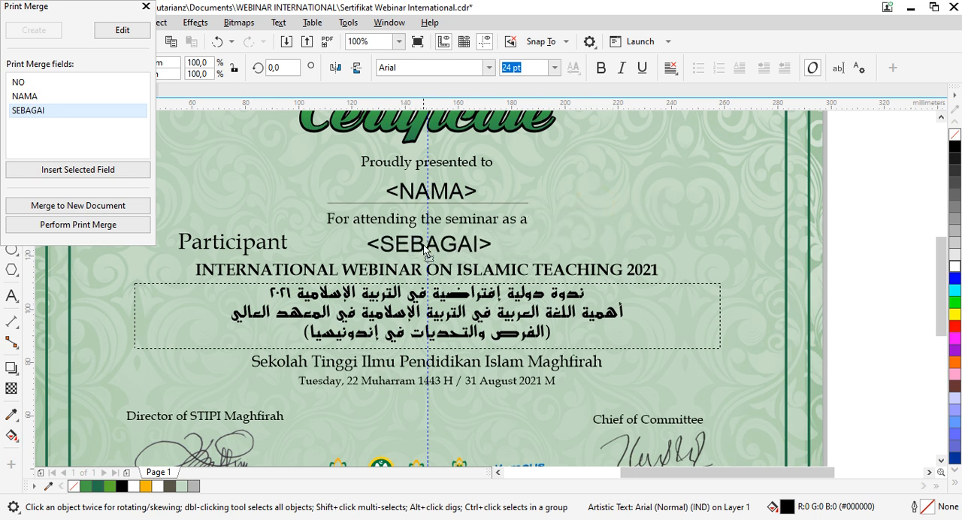
Step: Set the text alignment of both the SEBAGAI and NAMA fields to Center
click(669, 67)
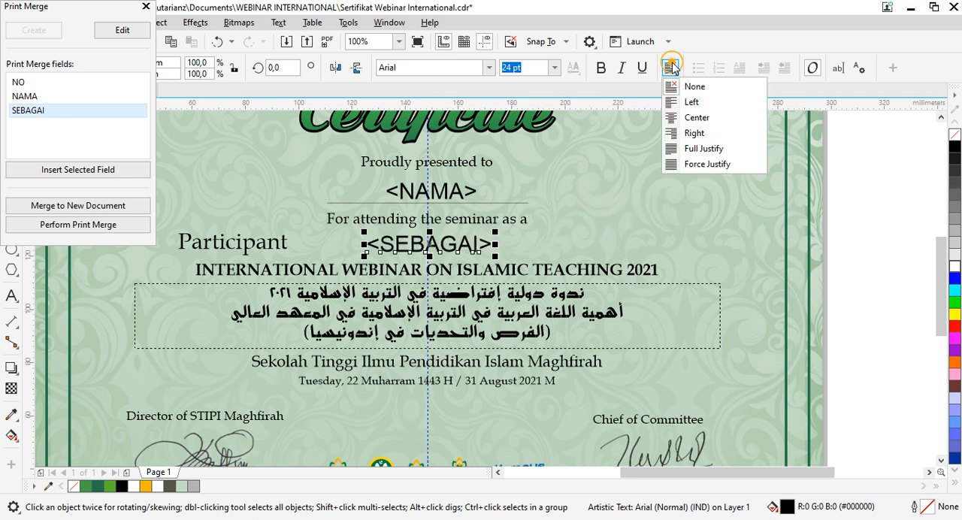
click(697, 117)
click(453, 197)
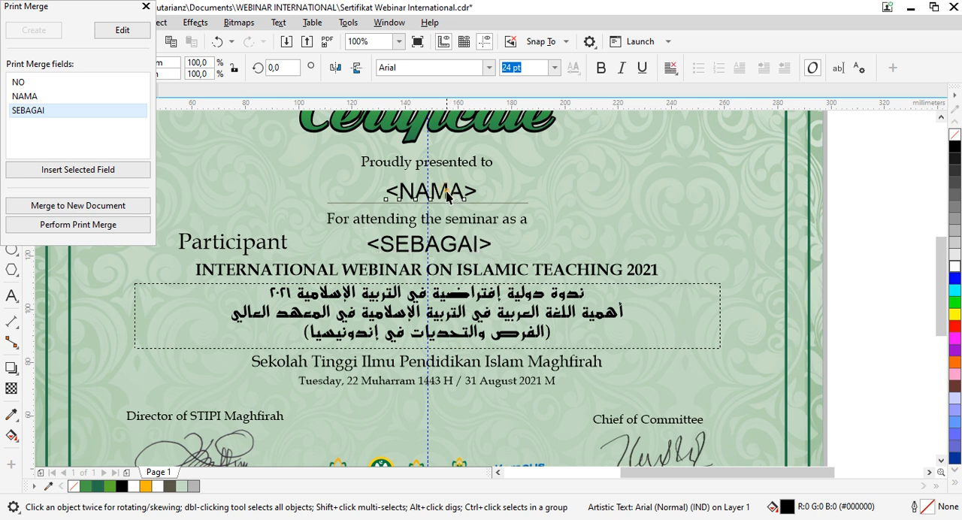
click(670, 67)
click(709, 118)
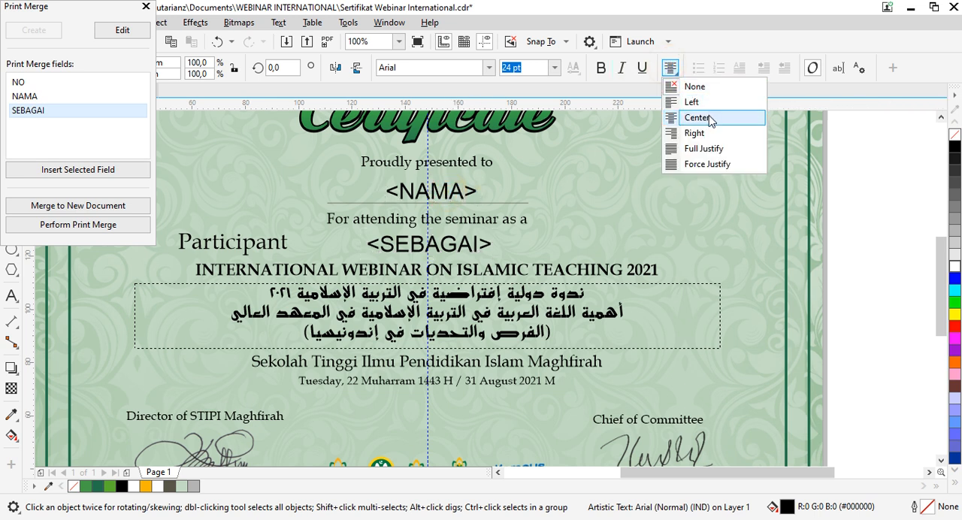
click(709, 118)
Step: Align the NAMA field horizontally to the centre of the name line beneath it
click(463, 193)
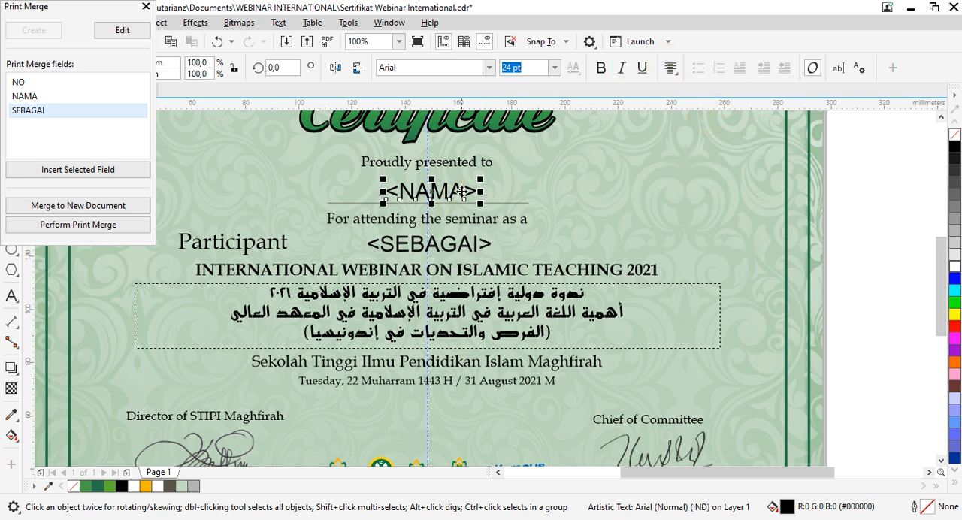
shift+click(501, 203)
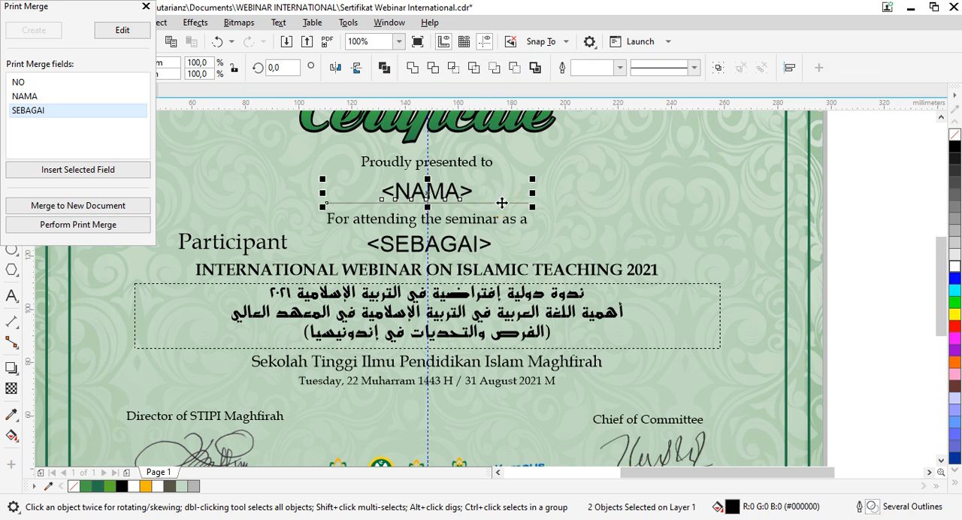
click(836, 206)
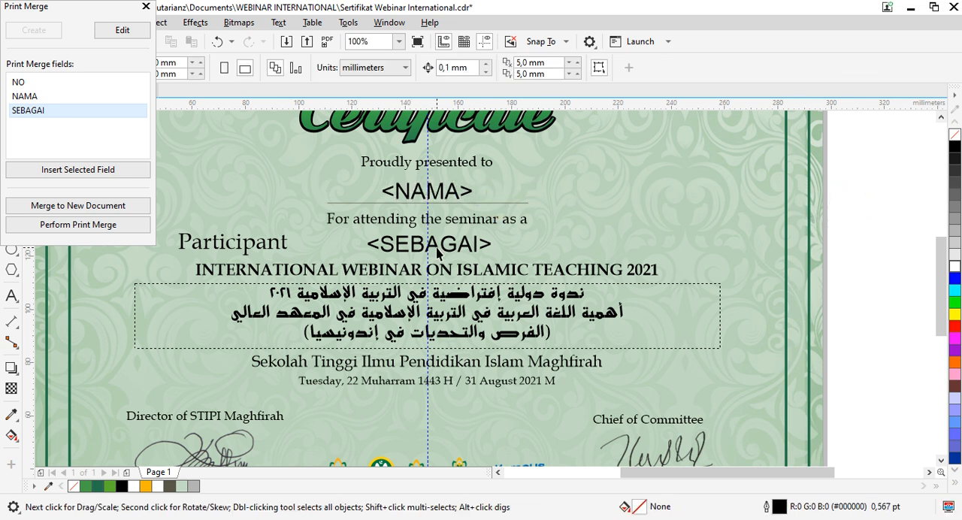
Step: Match the SEBAGAI field to the "Participant" text by setting its font to Book Antiqua
click(282, 244)
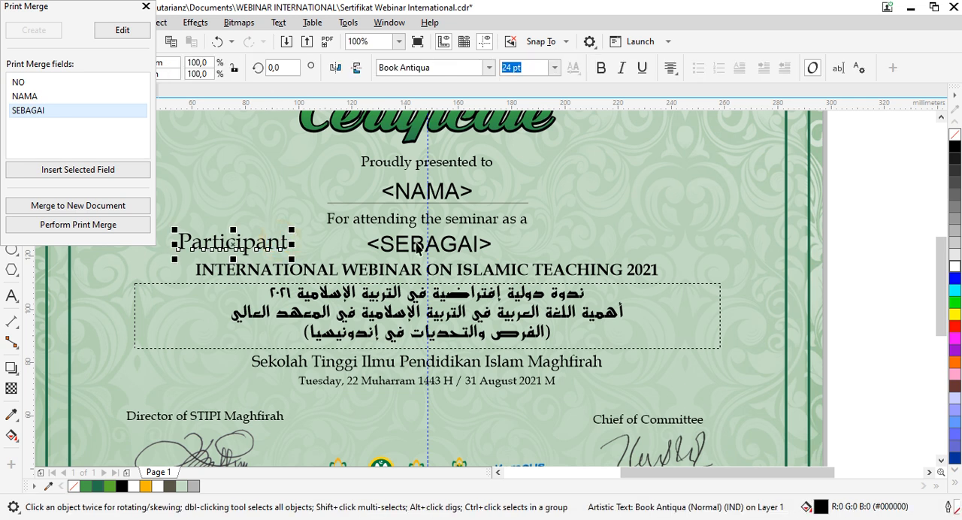
click(417, 247)
click(451, 67)
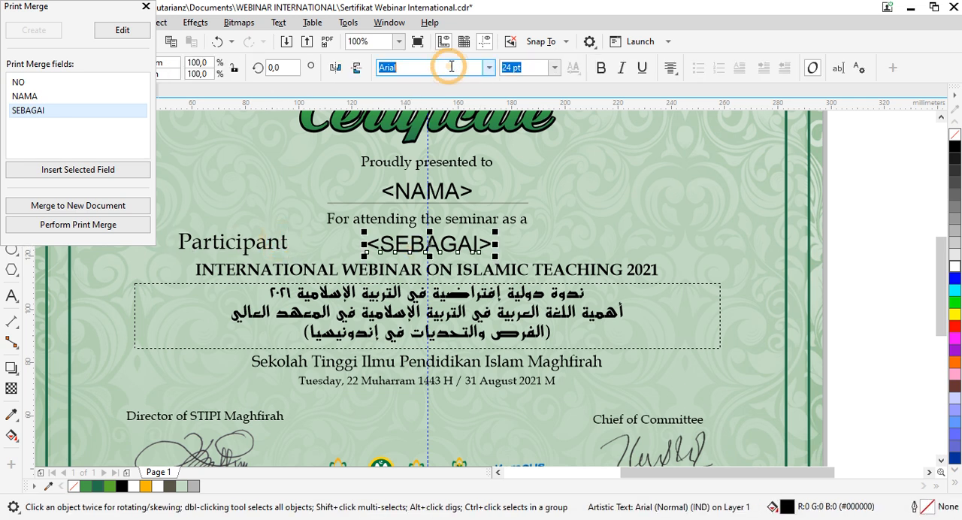
text(Book)
key(Return)
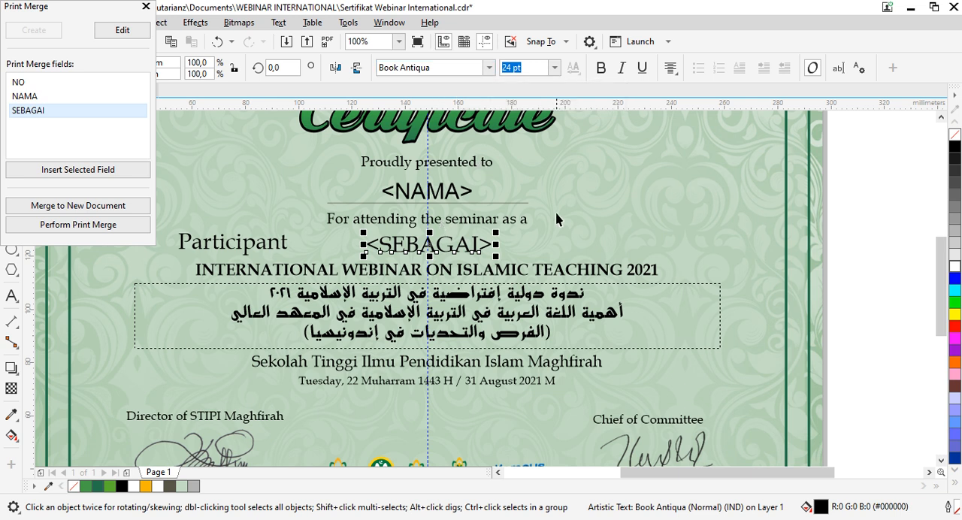
Step: Centre the SEBAGAI field horizontally on the "INTERNATIONAL WEBINAR ON ISLAMIC TEACHING 2021" line and delete the "Participant" text
shift+click(378, 273)
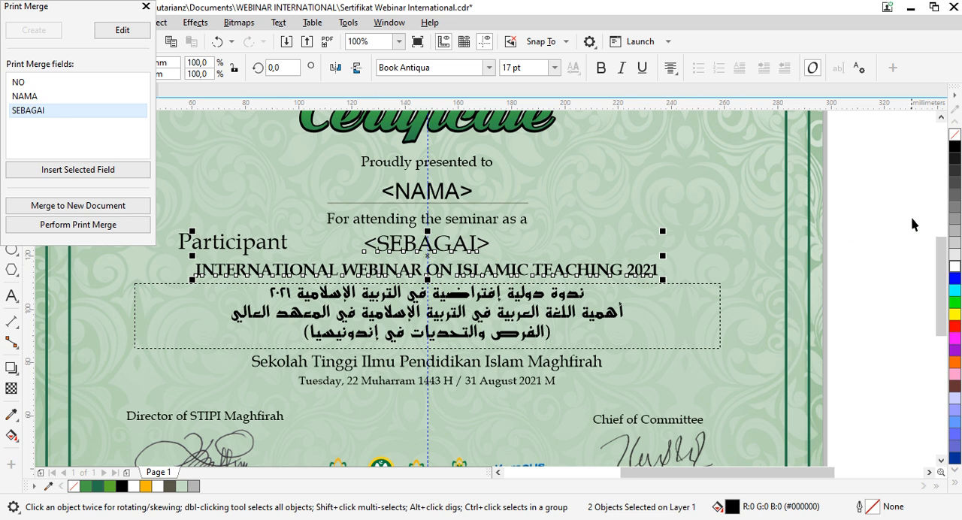
click(413, 242)
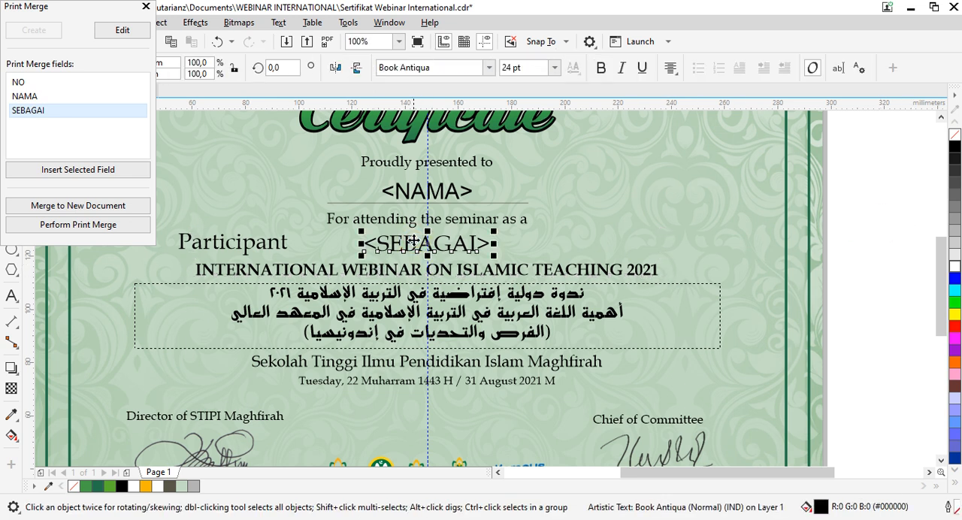
click(256, 243)
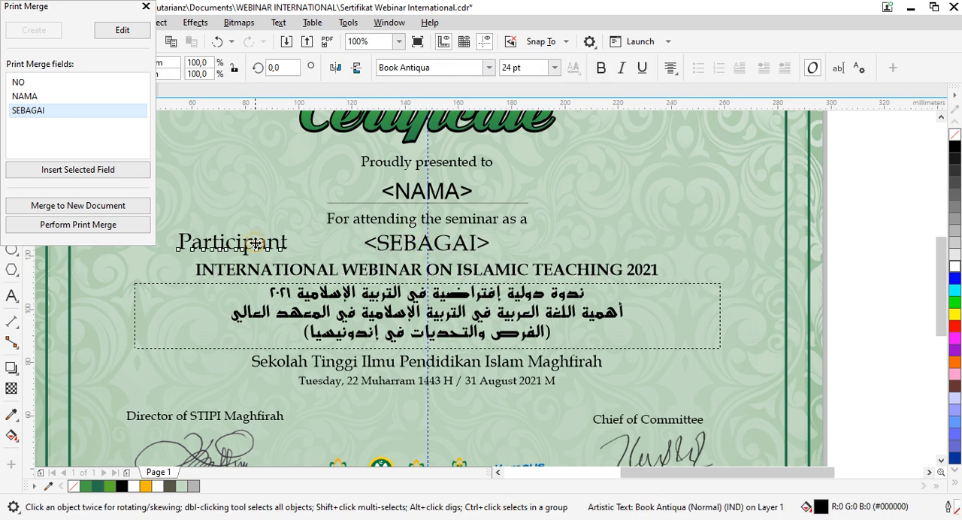
key(Delete)
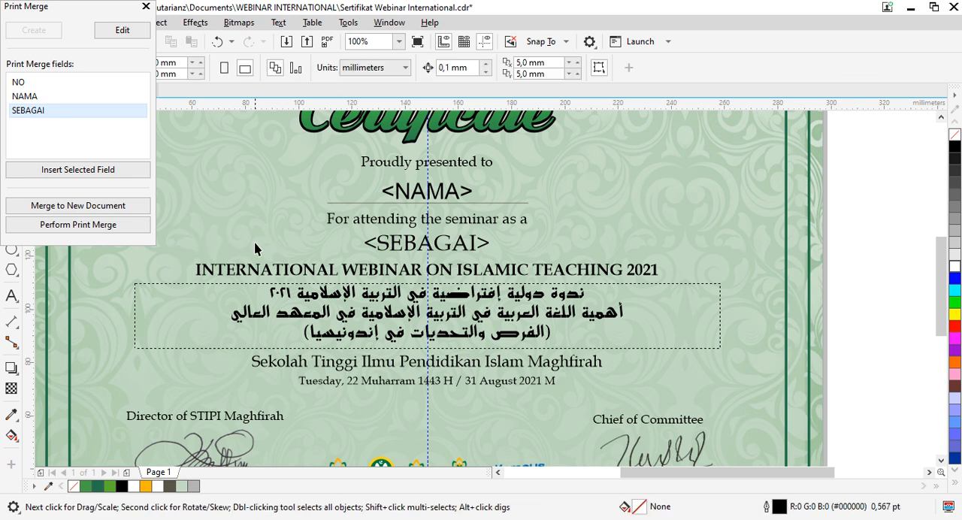
Step: Set the NAMA field to italic Lucida Bright and nudge it slightly up from the name line
click(402, 194)
click(419, 67)
text(Lucida Bright)
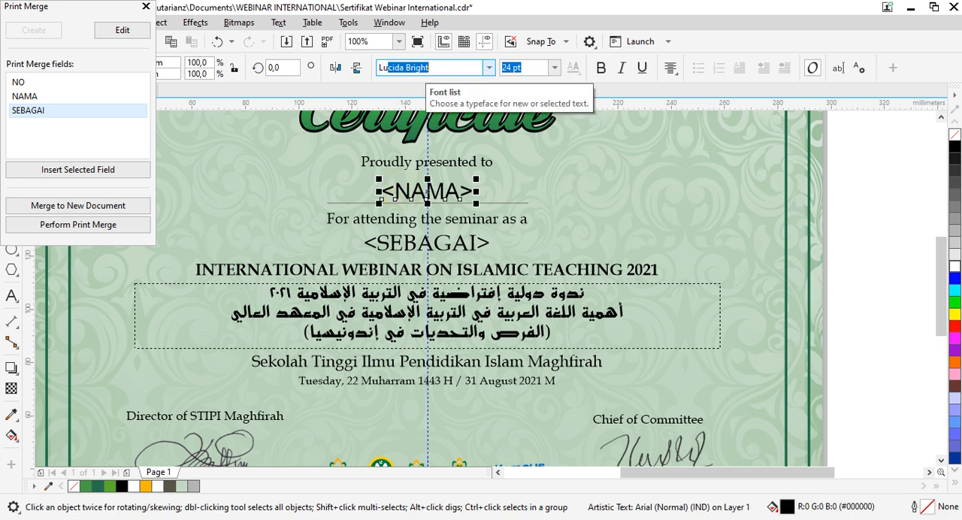
key(Return)
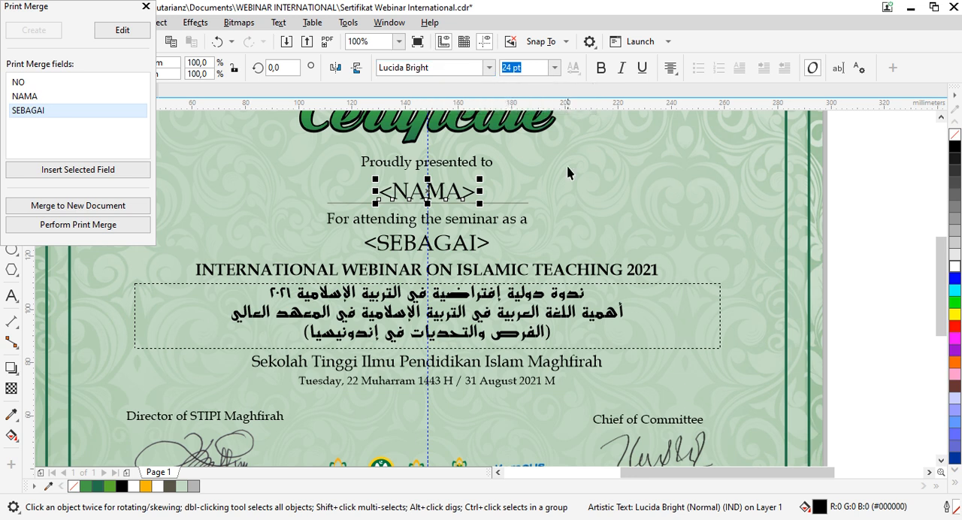
key(Up)
key(Up)
key(Up)
key(Up)
key(Up)
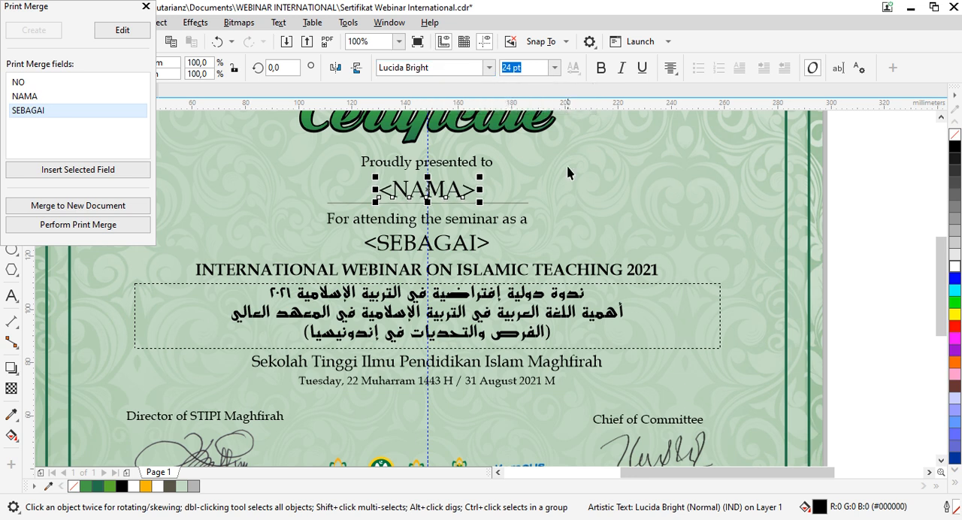
click(621, 67)
click(887, 229)
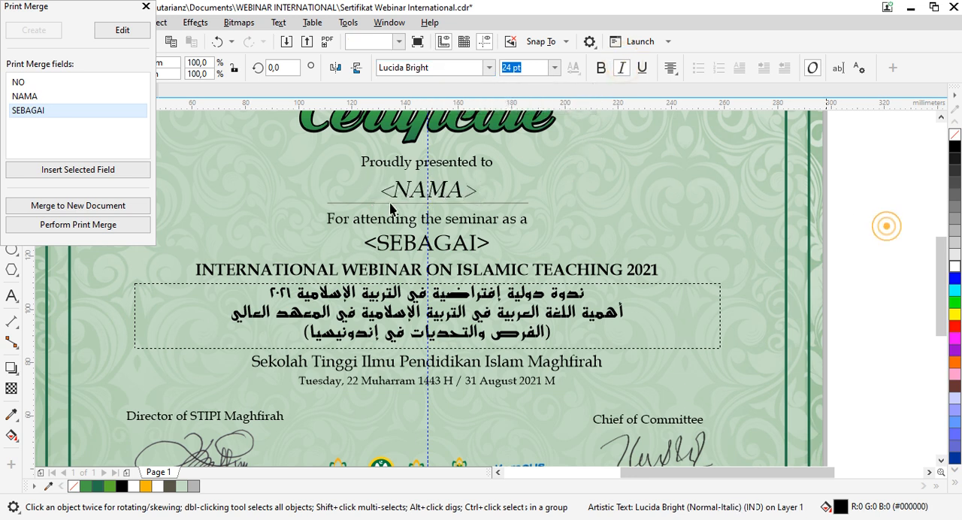
Step: Close the Print Merge window and perform the print merge as far as its print preview
click(146, 6)
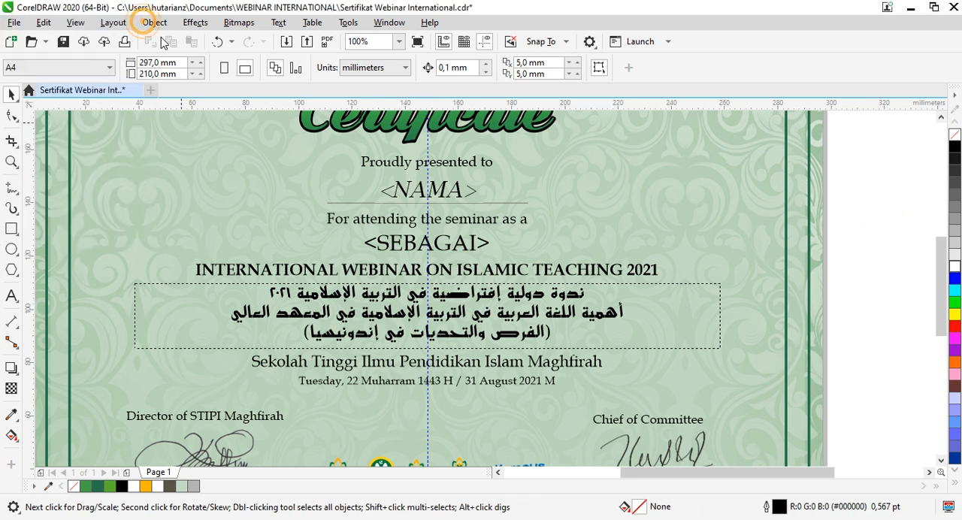
click(365, 244)
click(406, 192)
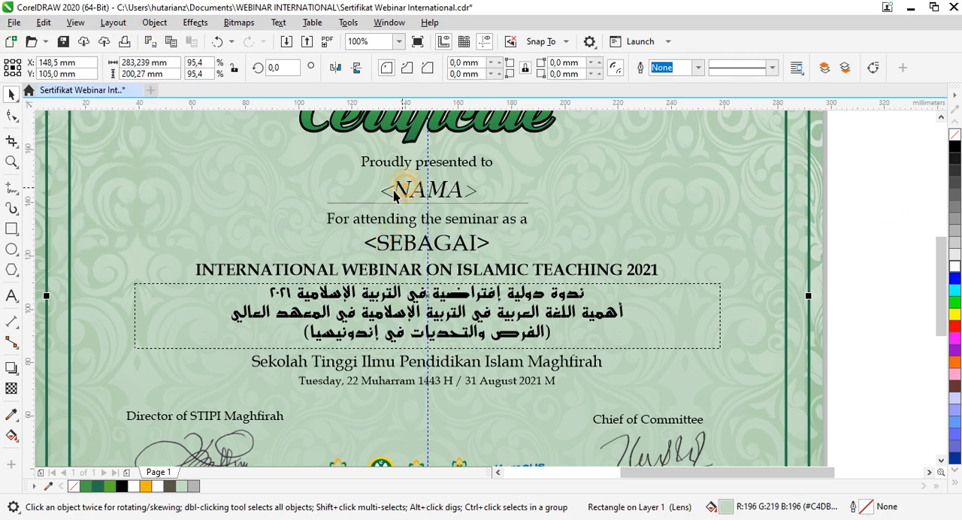
click(14, 22)
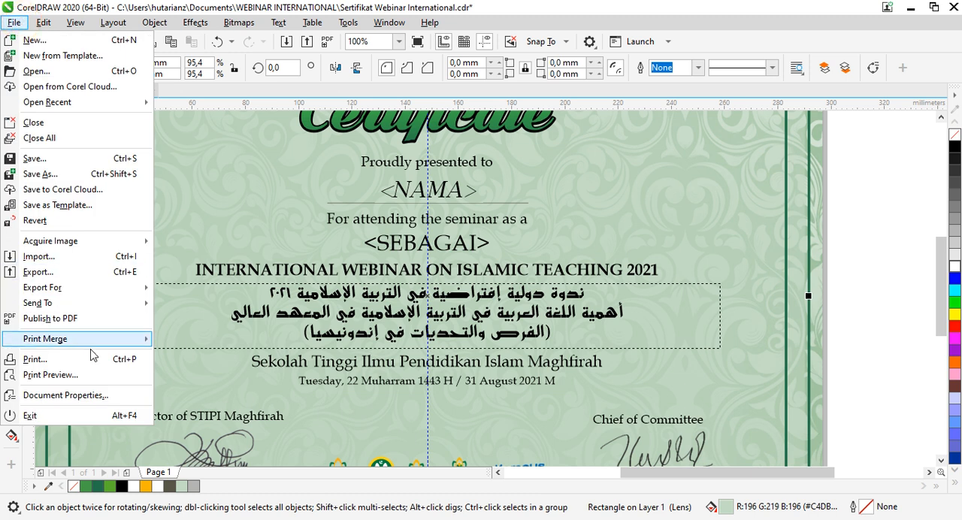
mouse_move(148, 341)
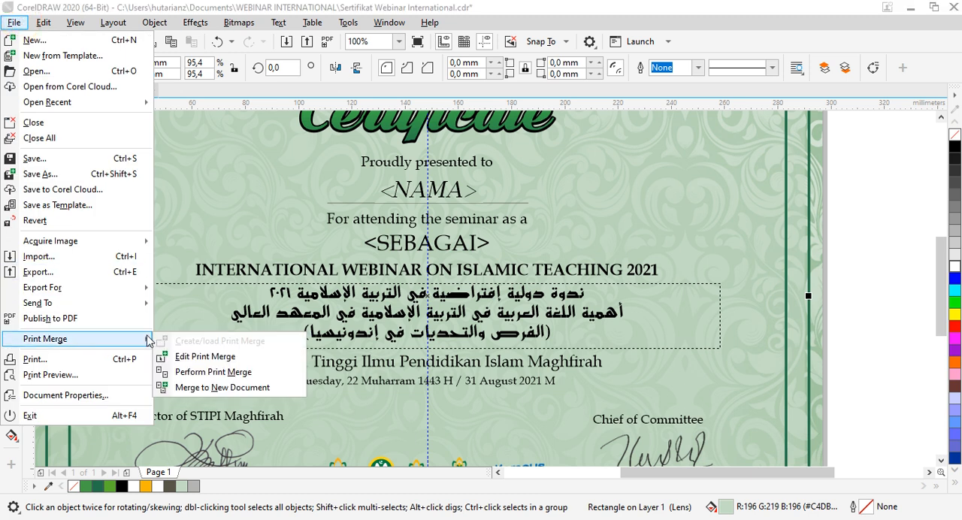
click(248, 373)
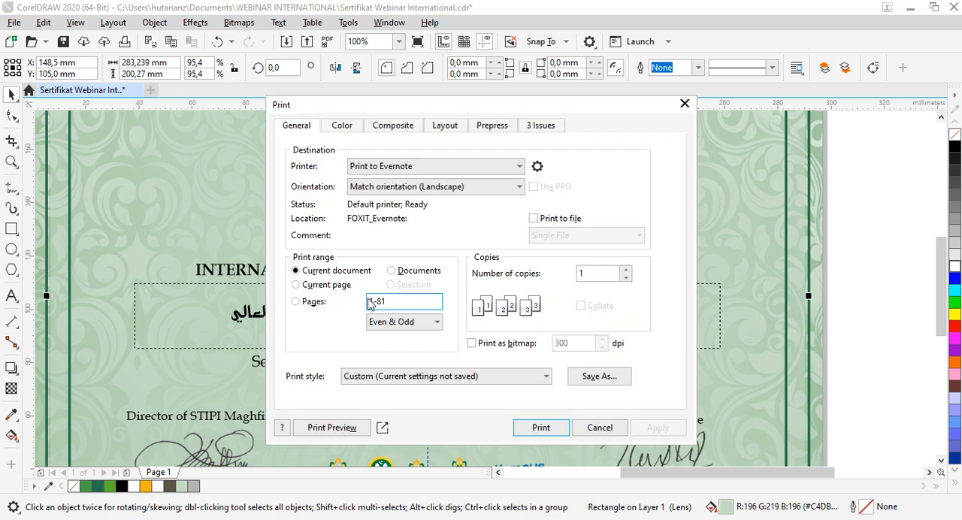
click(329, 428)
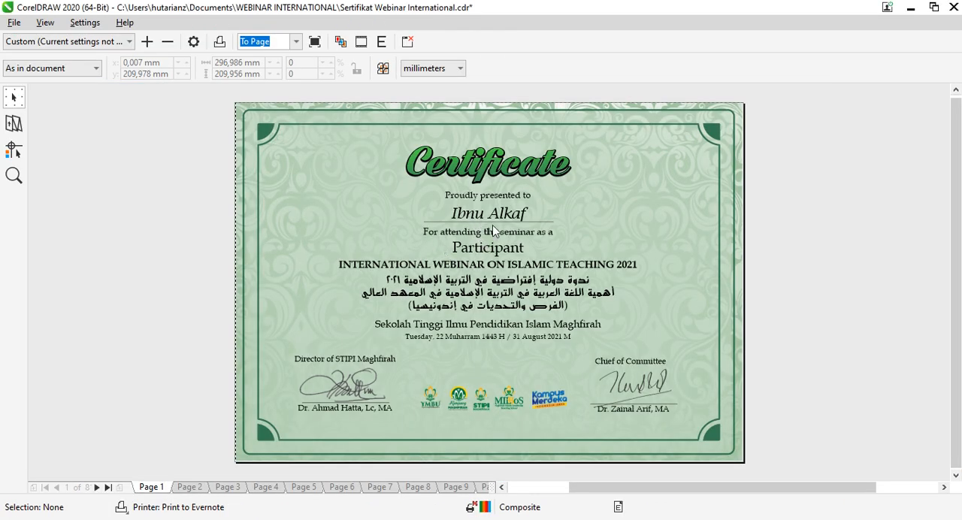
Step: Check the merged names and roles on preview pages 2 to 8, the last page, and pages 80 and 79
click(194, 487)
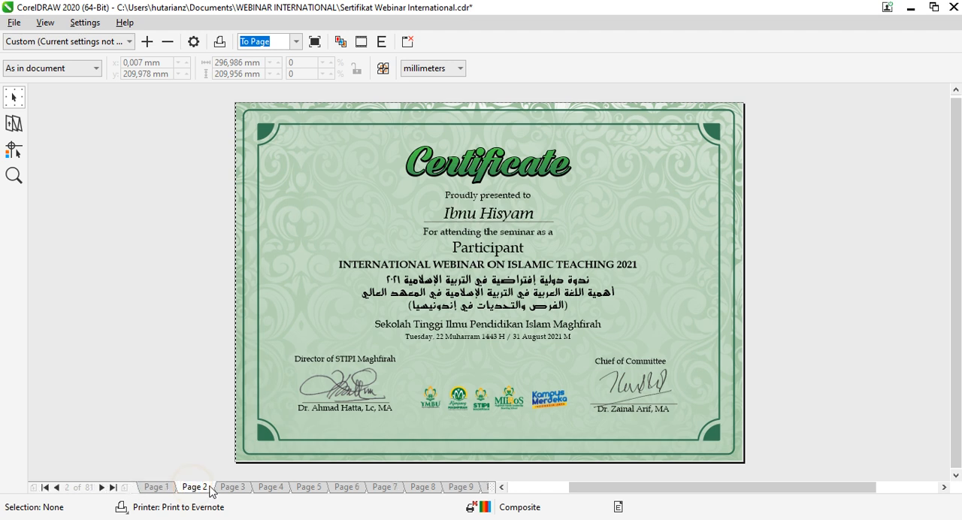
click(233, 487)
click(270, 487)
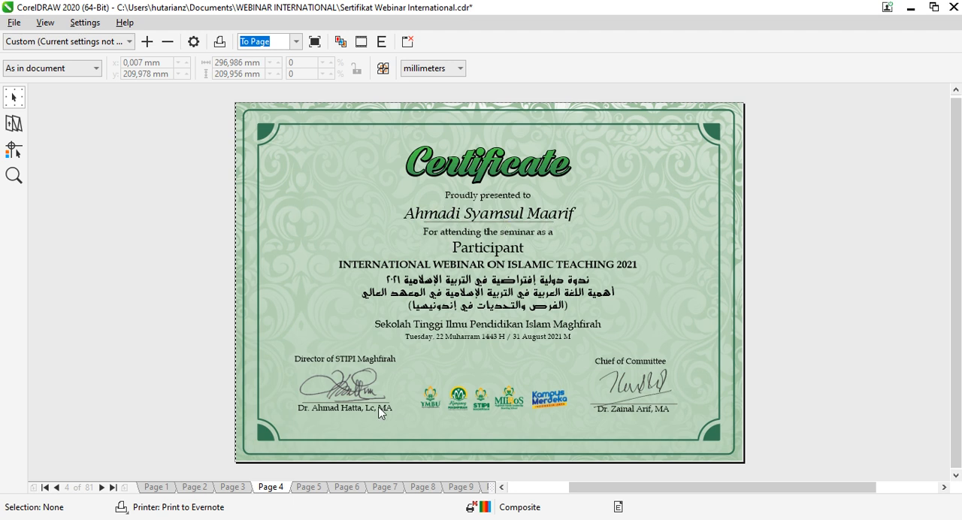
click(309, 487)
click(348, 488)
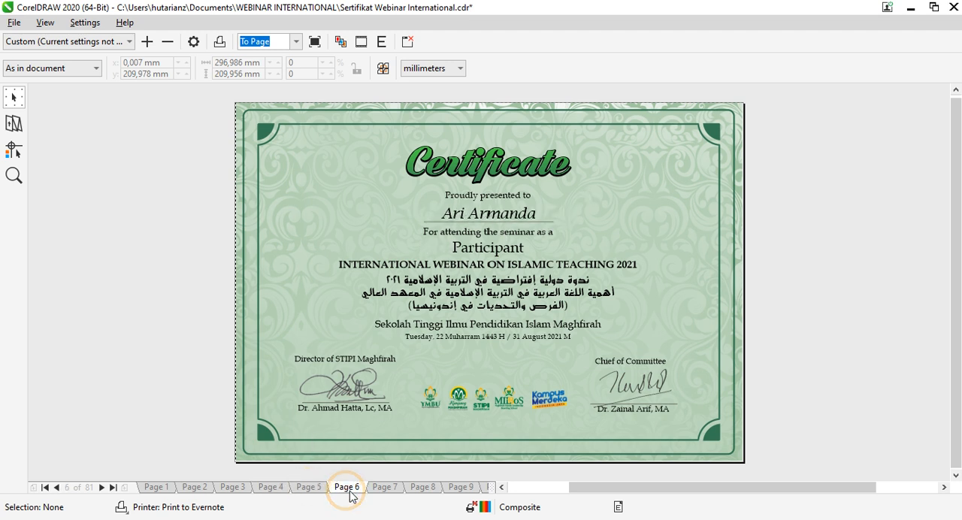
click(386, 493)
click(425, 487)
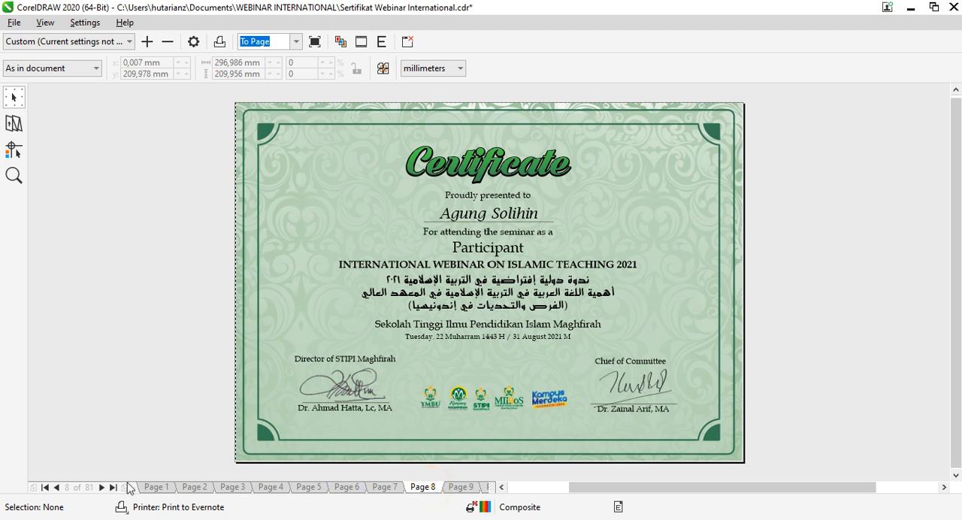
click(113, 487)
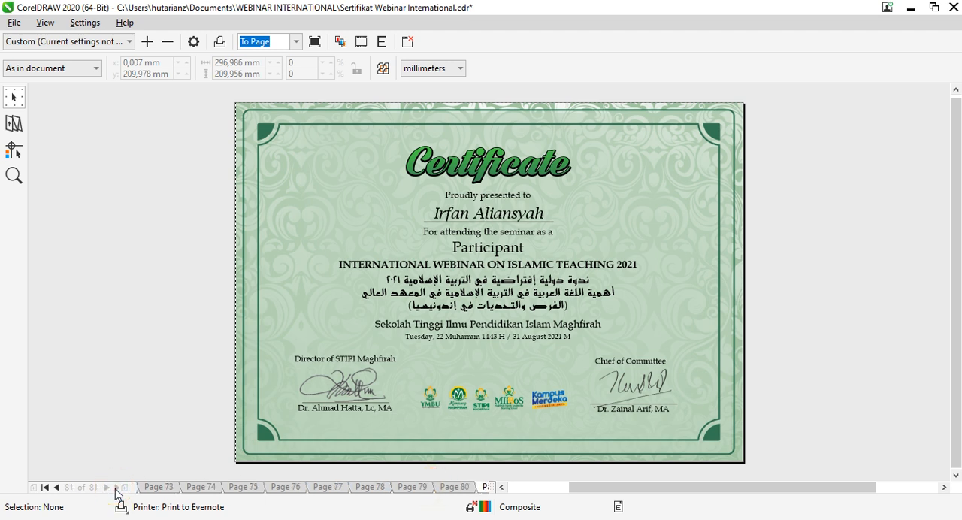
click(465, 488)
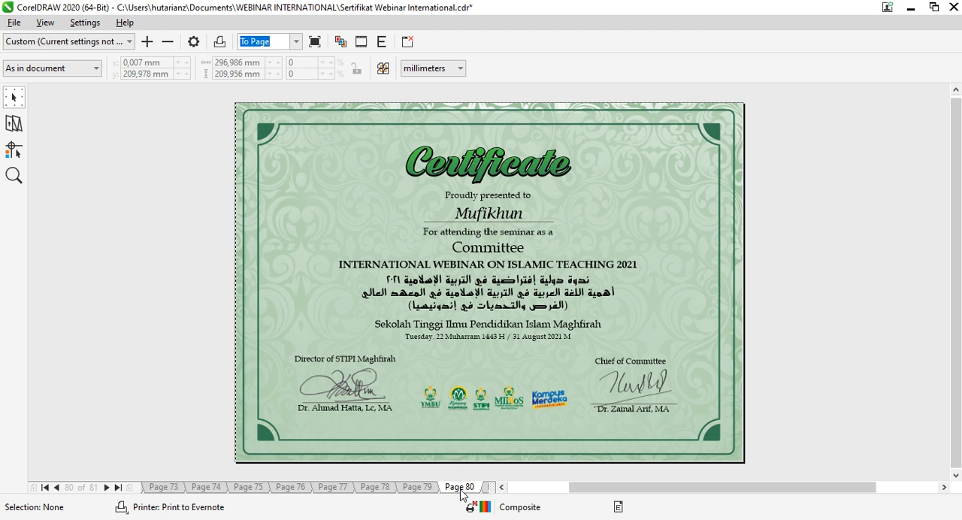
click(423, 488)
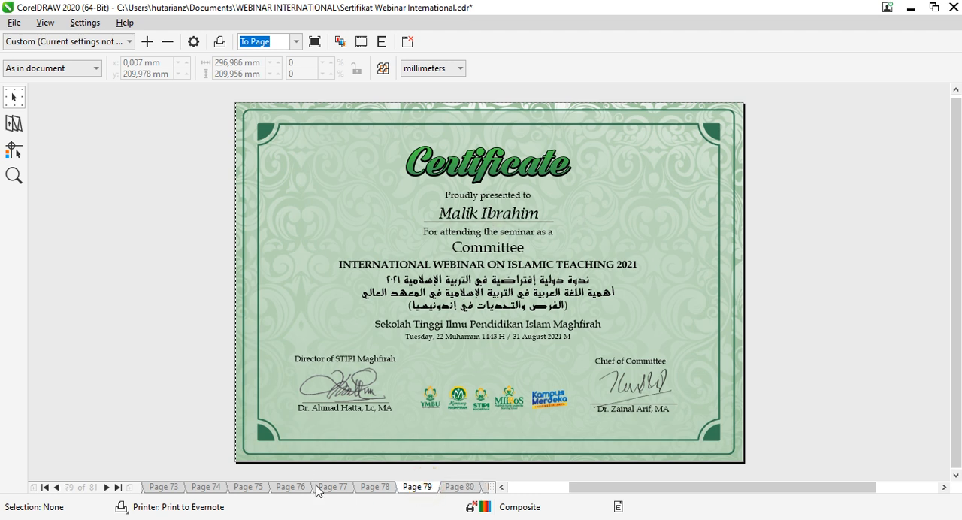
Step: Check the merged certificates on preview pages 78, 77 and 1, and close the print preview and Print window without printing
click(376, 490)
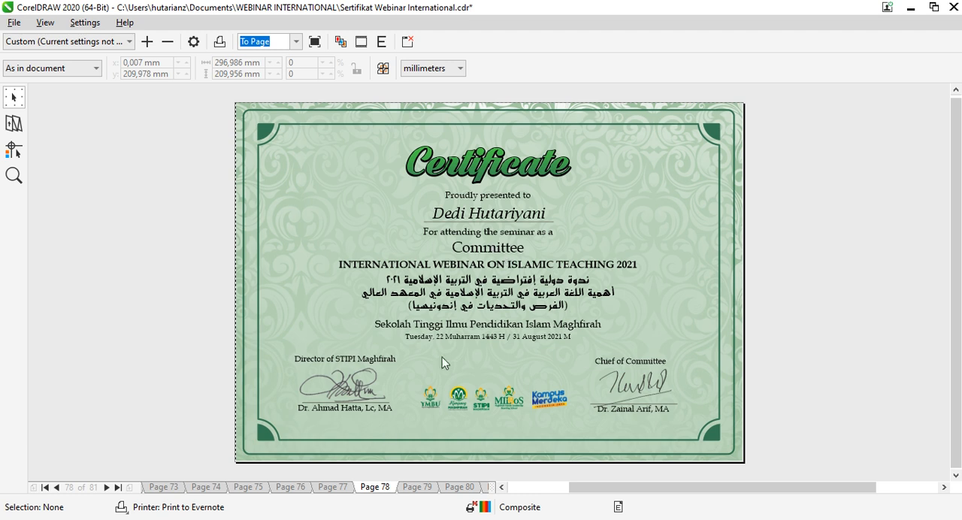
click(333, 487)
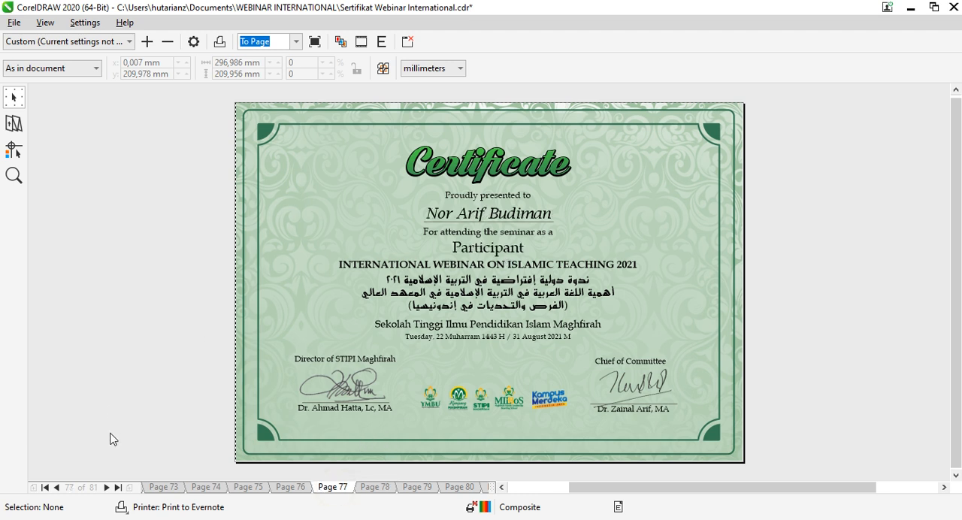
click(45, 487)
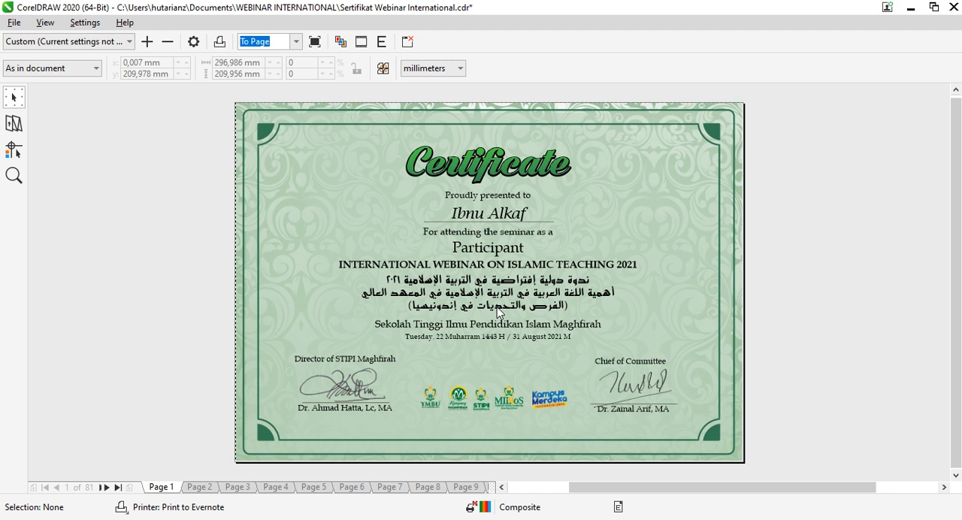
click(408, 41)
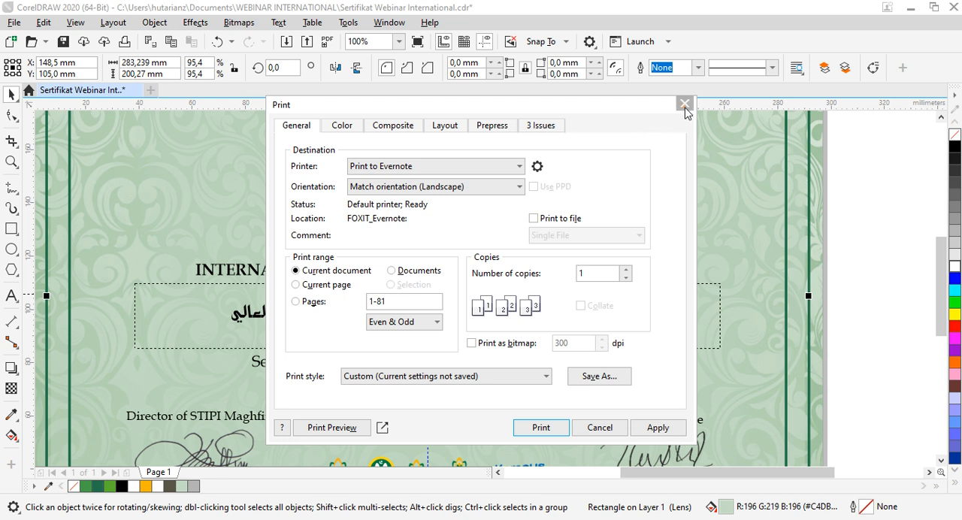
click(685, 104)
Step: Show the Macros toolbar, and open its Run Macro window and close it again
click(389, 23)
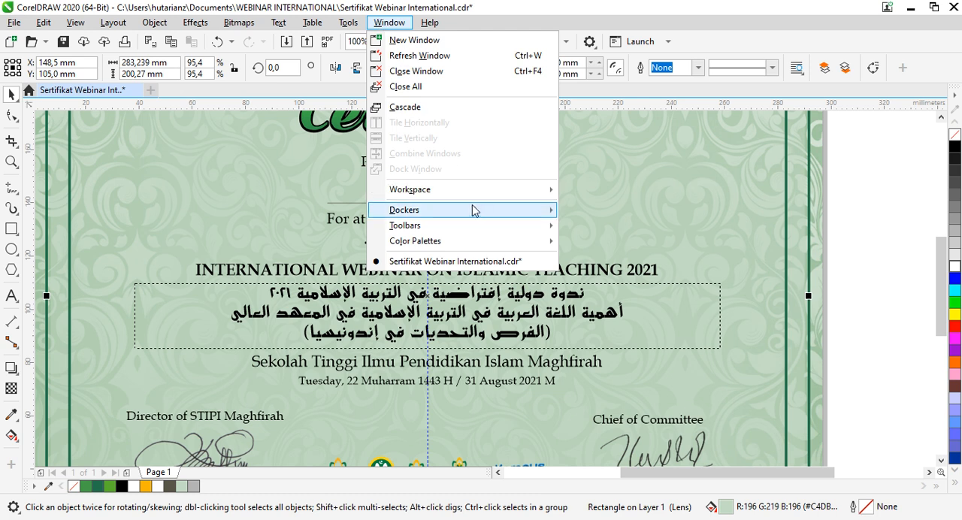
mouse_move(489, 232)
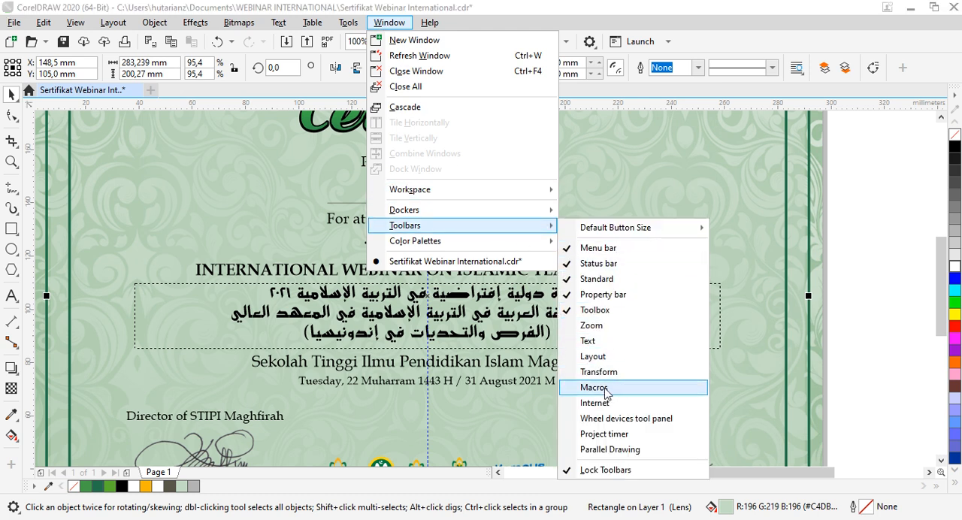
click(593, 387)
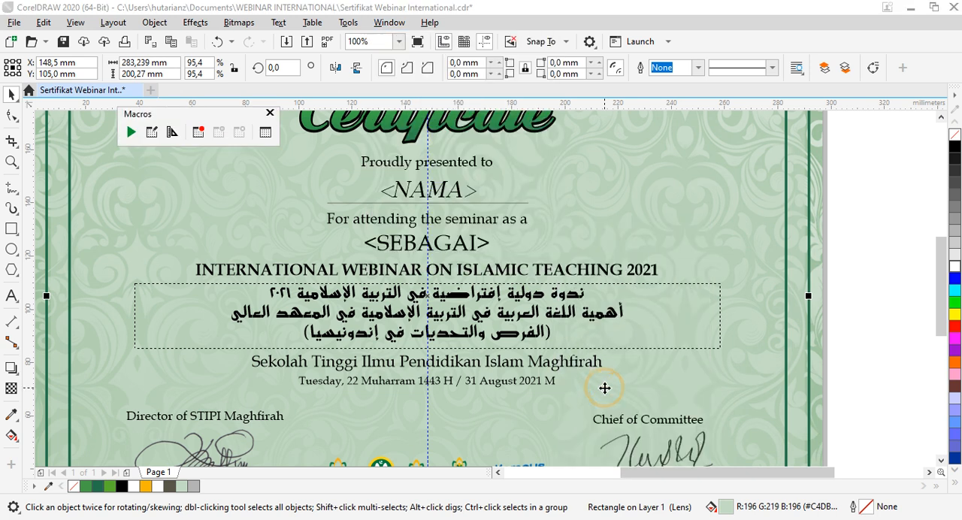
click(129, 133)
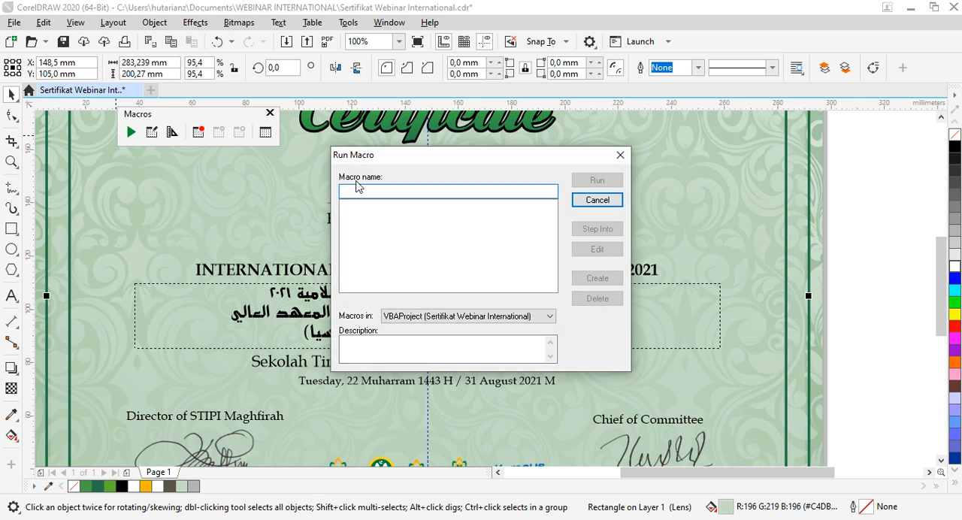
click(620, 156)
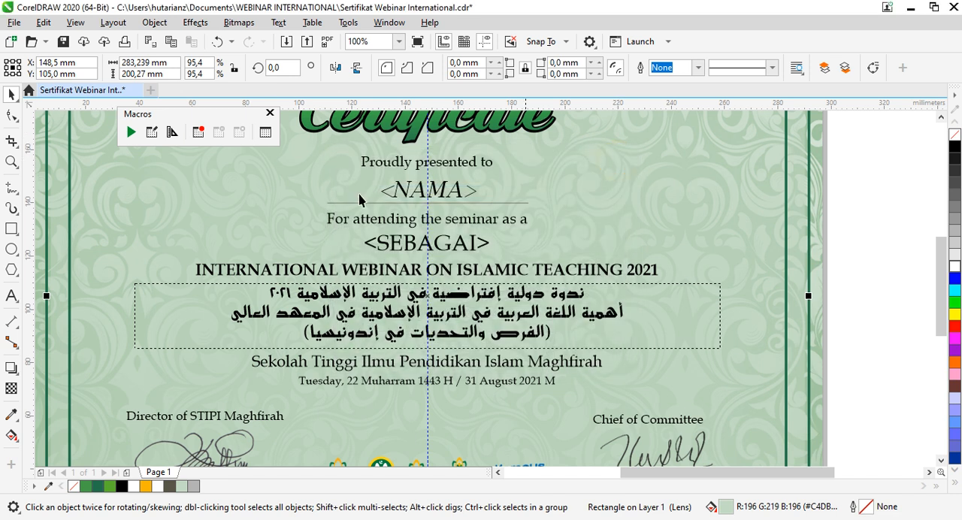
Step: Merge the certificate design and its name and role data into a new document
scroll(643, 224, down, 2)
click(643, 224)
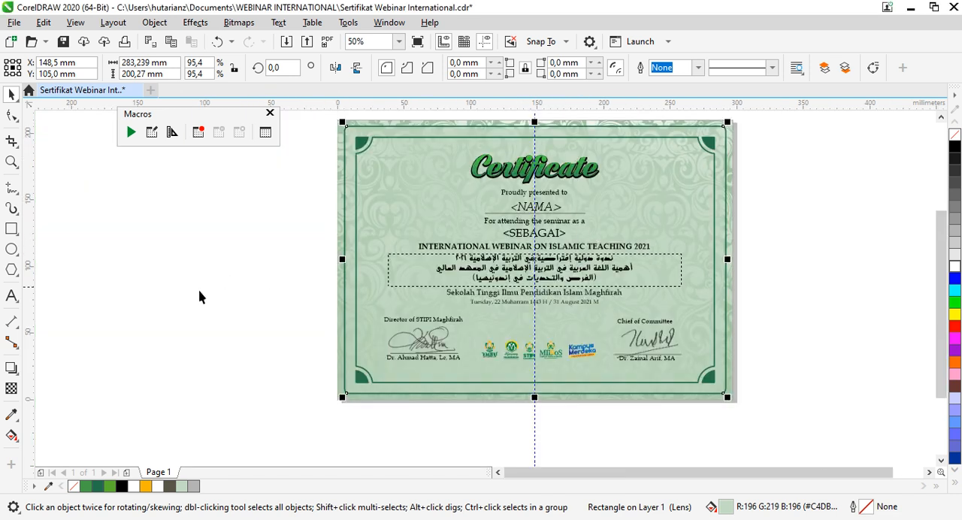
scroll(278, 304, down, 1)
scroll(422, 272, up, 1)
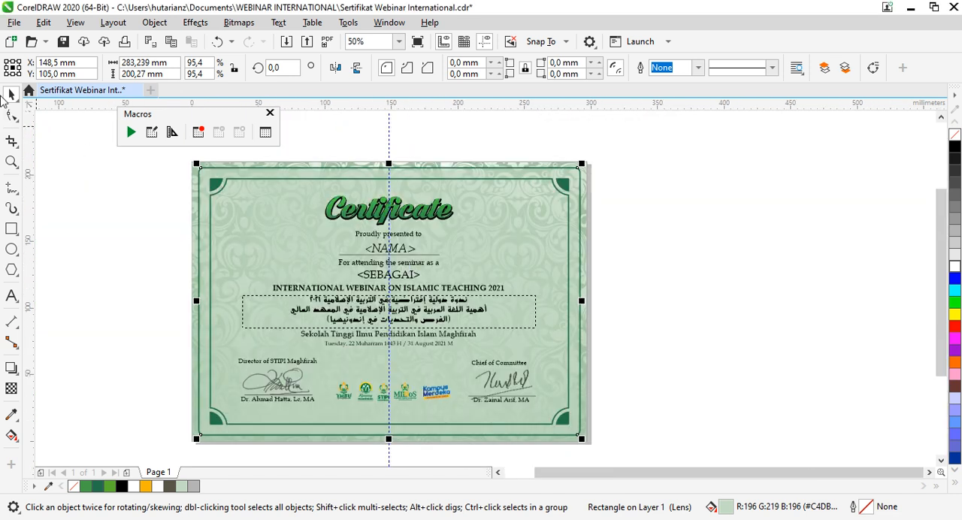
click(13, 23)
mouse_move(108, 342)
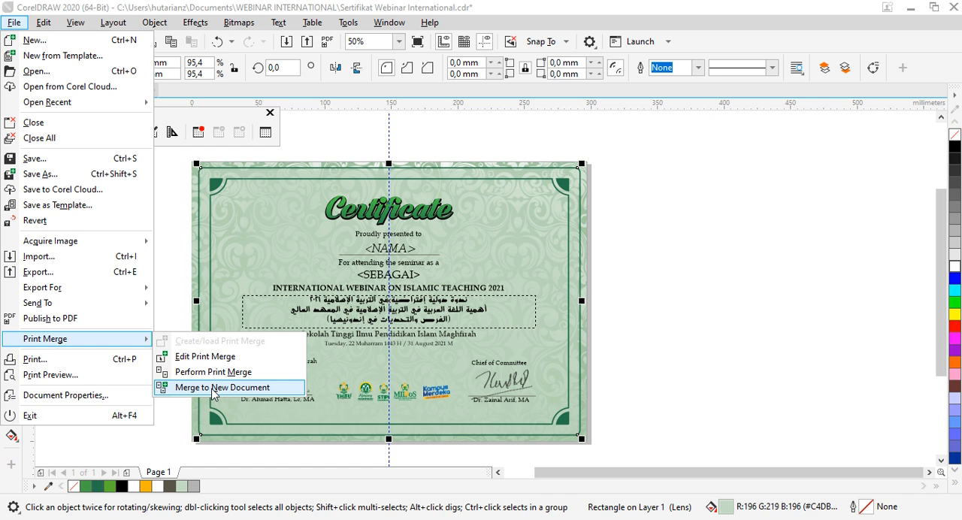
click(213, 389)
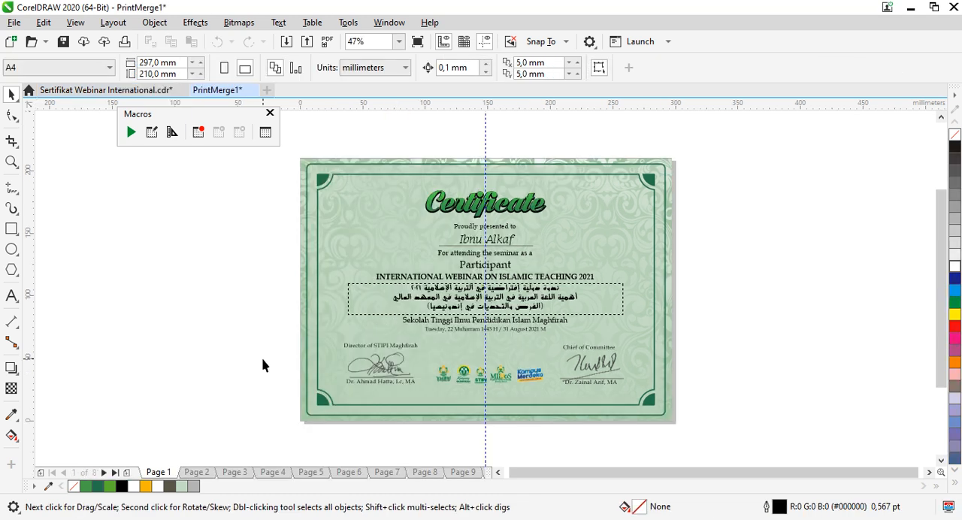
Step: Check the merged certificates on pages 2, 3, 4 and the last page, and return to page 1
click(199, 473)
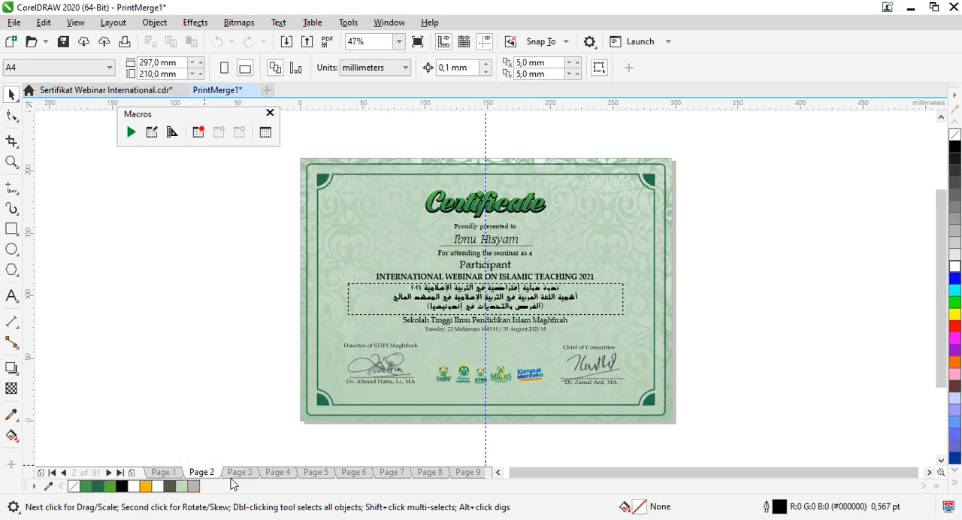
click(238, 473)
click(286, 472)
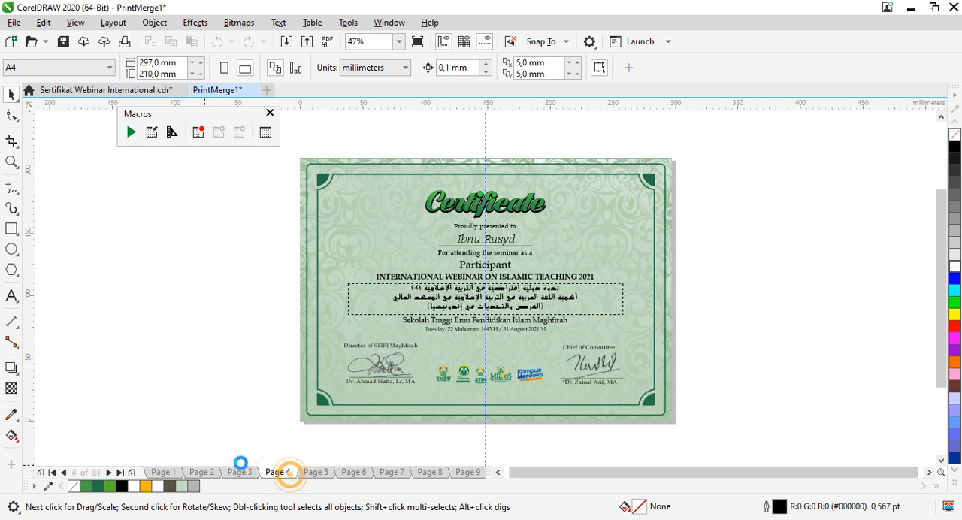
click(120, 472)
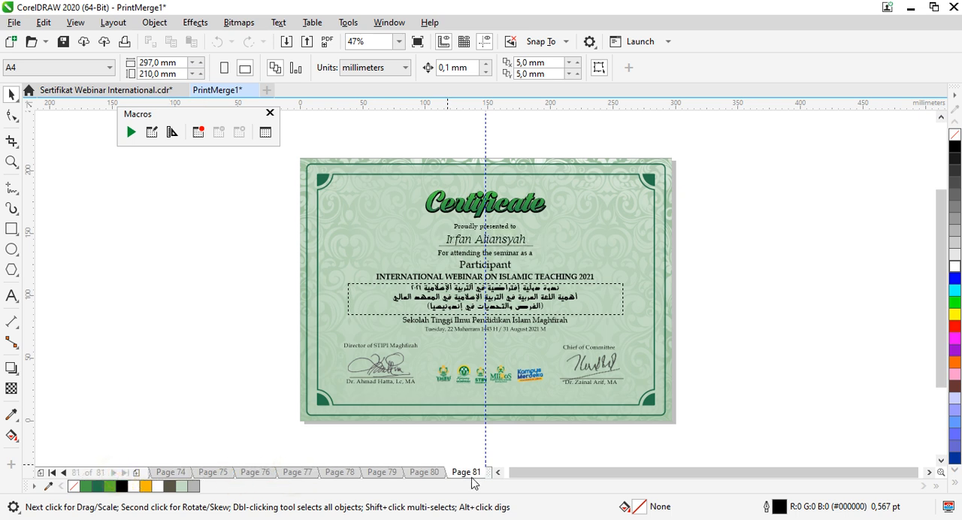
click(53, 472)
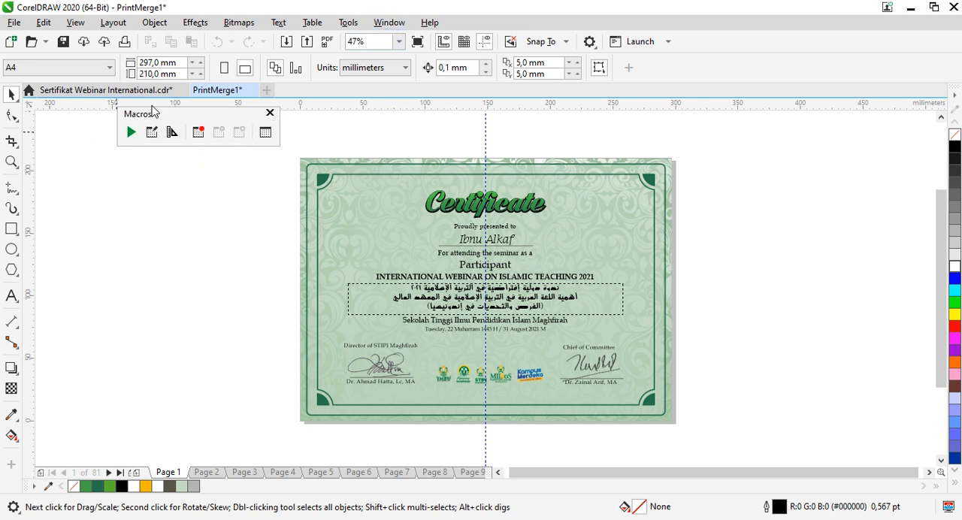
Step: Hide the Macros toolbar and display it again
click(386, 23)
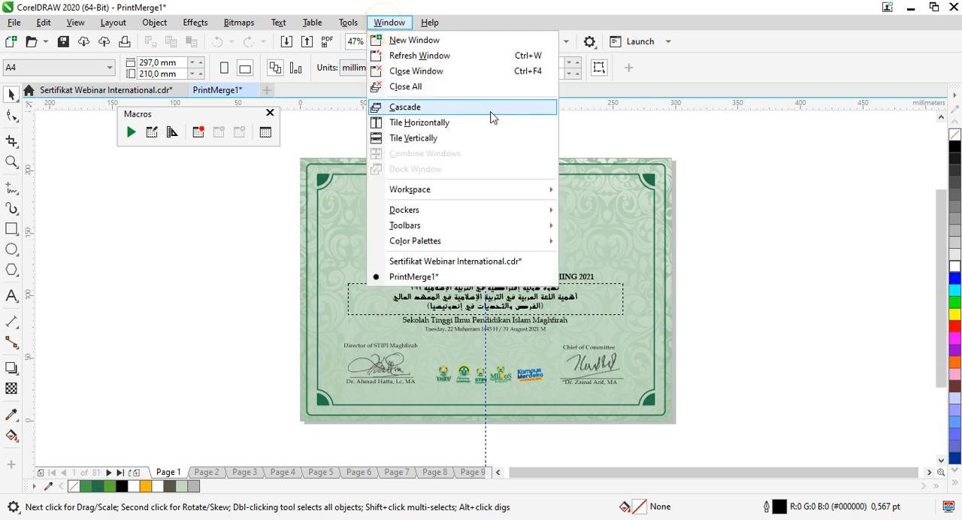
mouse_move(489, 228)
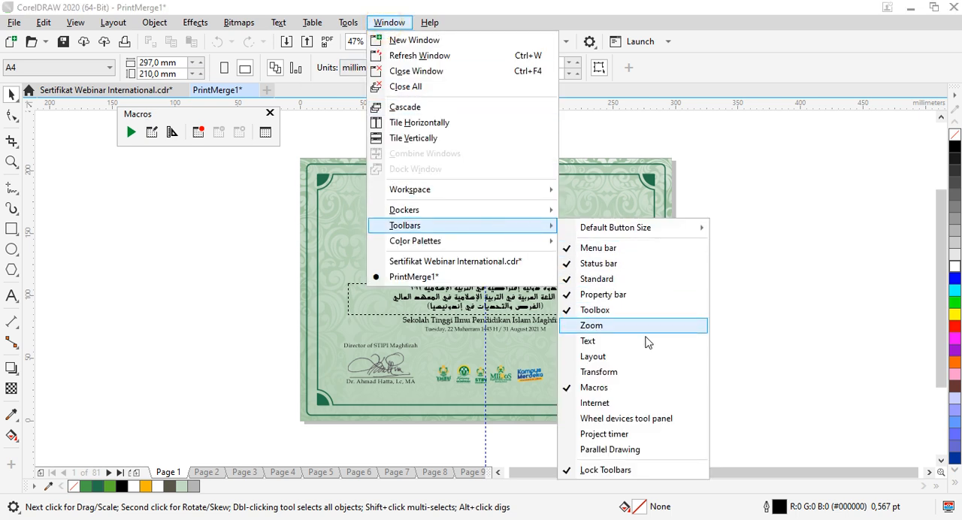
click(599, 388)
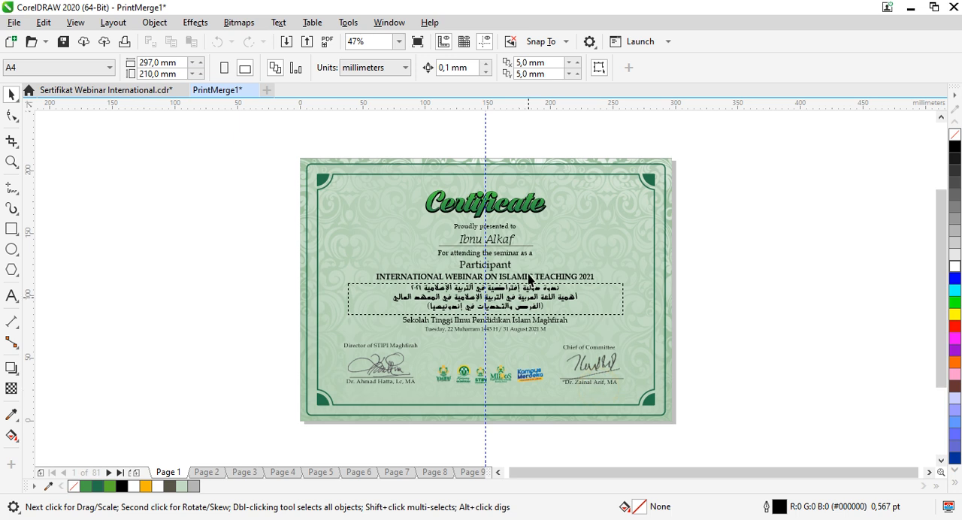
click(388, 23)
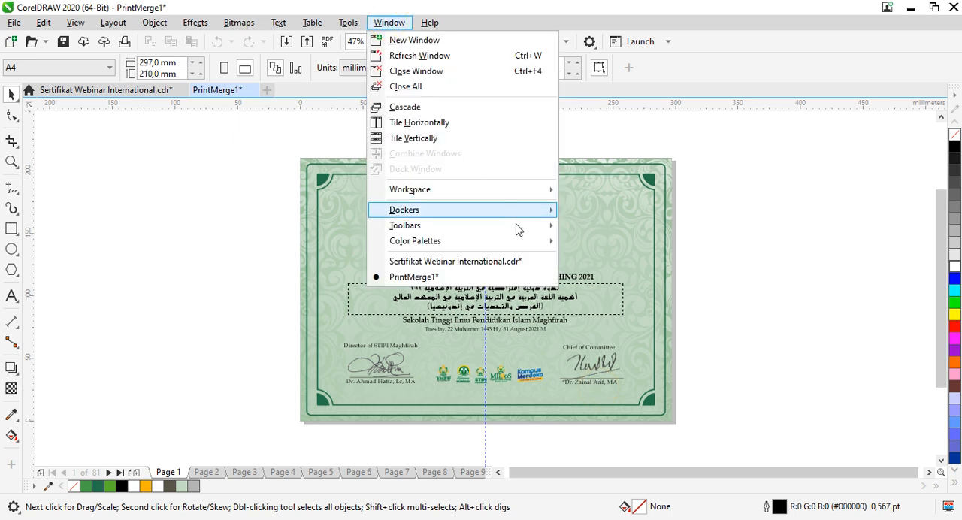
mouse_move(516, 231)
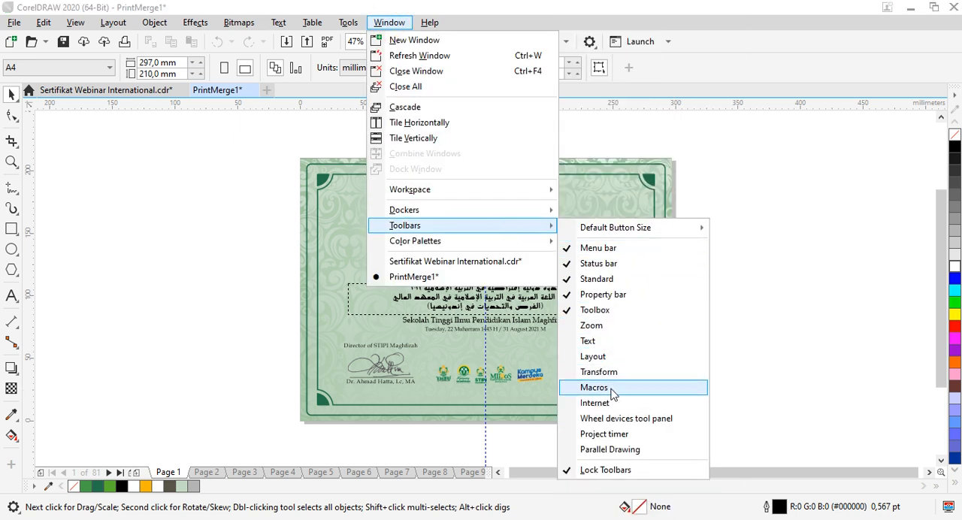
click(611, 391)
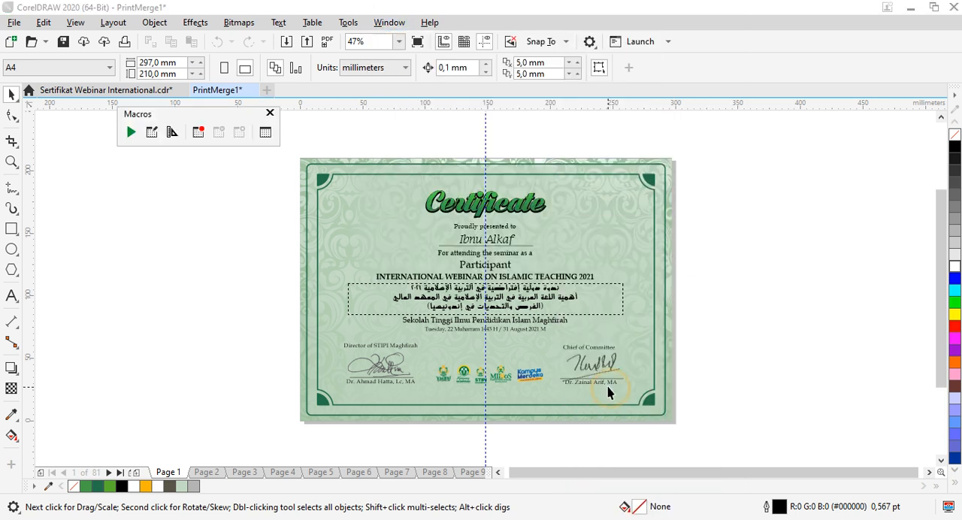
click(132, 133)
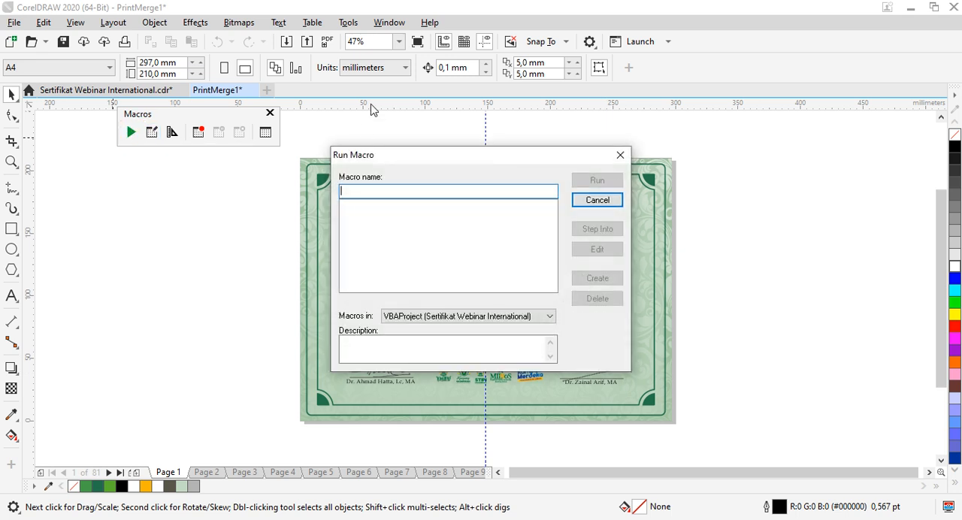
click(495, 192)
click(457, 317)
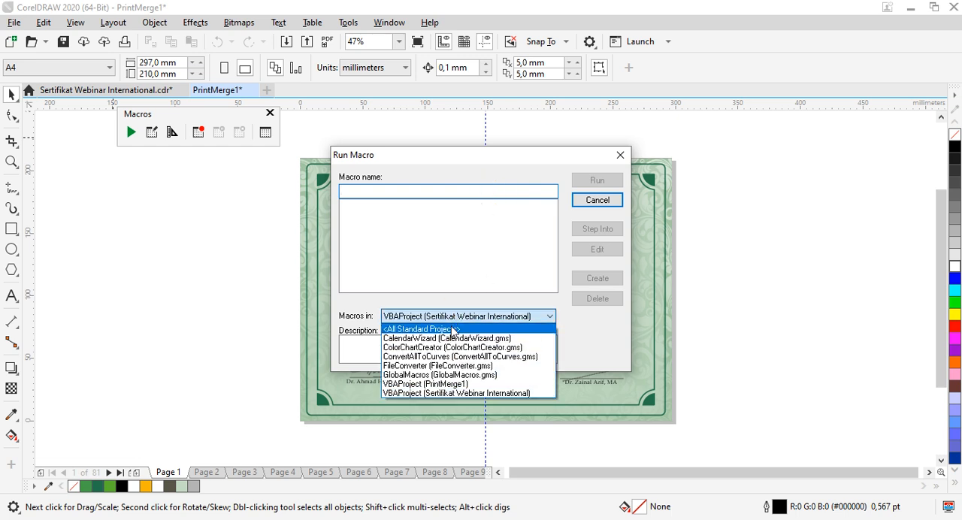
click(451, 329)
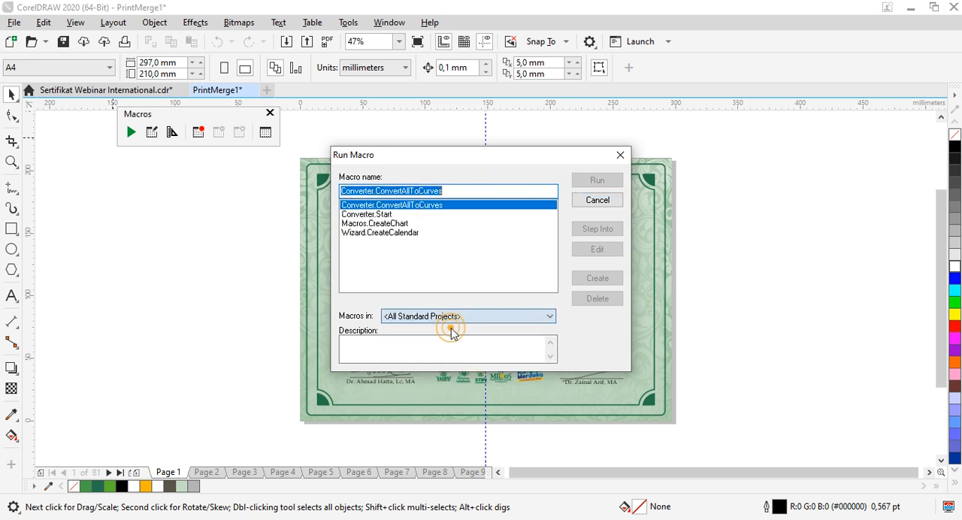
click(365, 216)
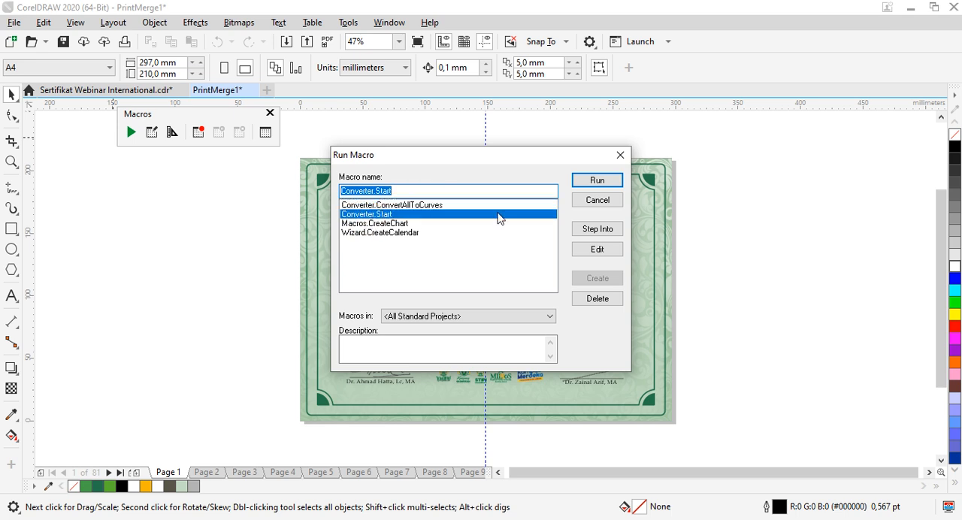
click(598, 183)
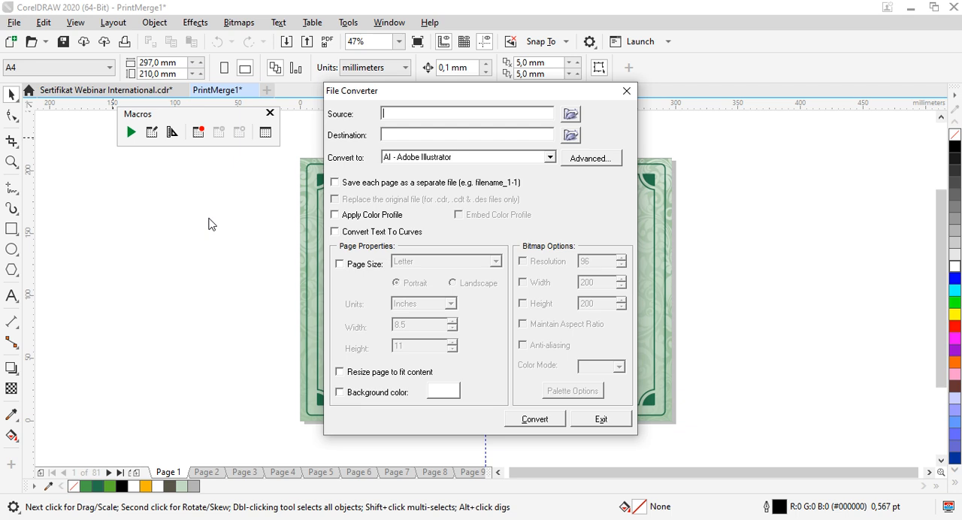
click(627, 90)
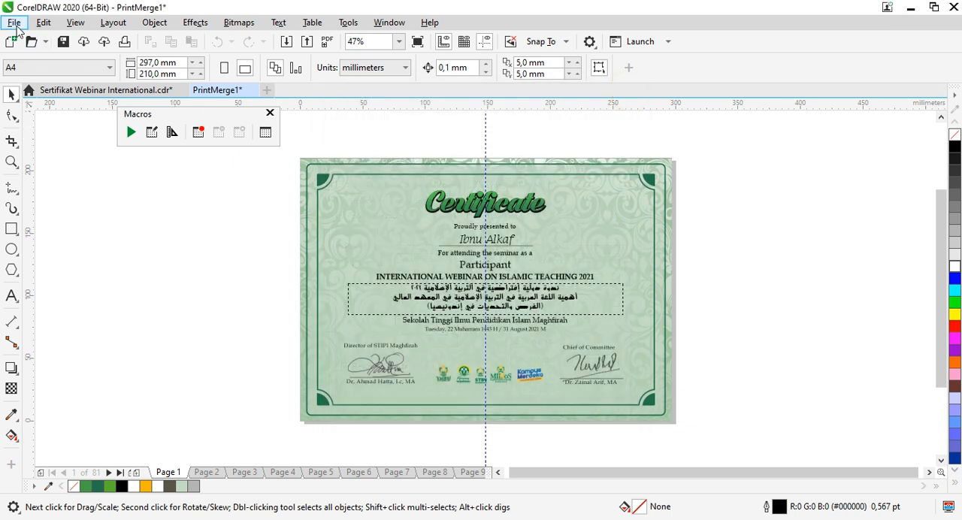
Step: Save the merged document in the Documents folder as PrintMerge_ikhwan.cdr
click(63, 41)
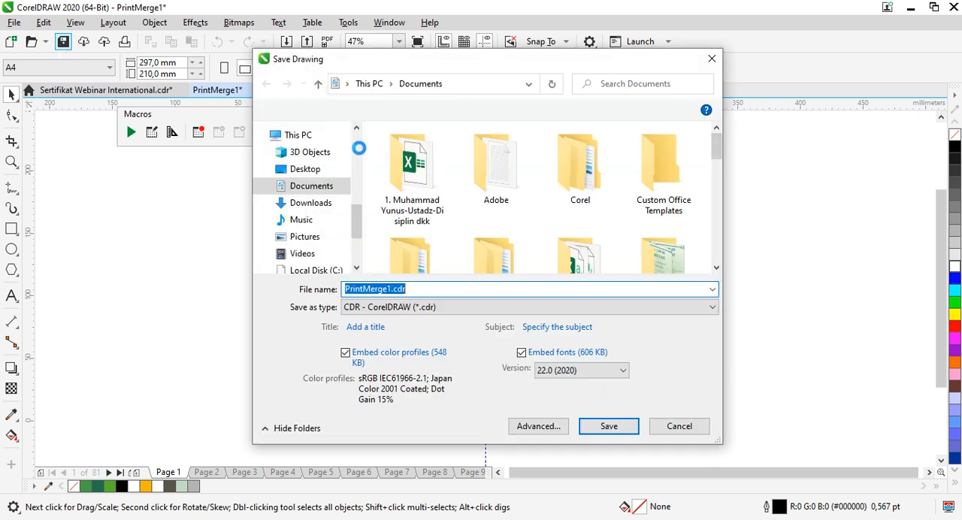
click(373, 291)
click(381, 291)
click(387, 290)
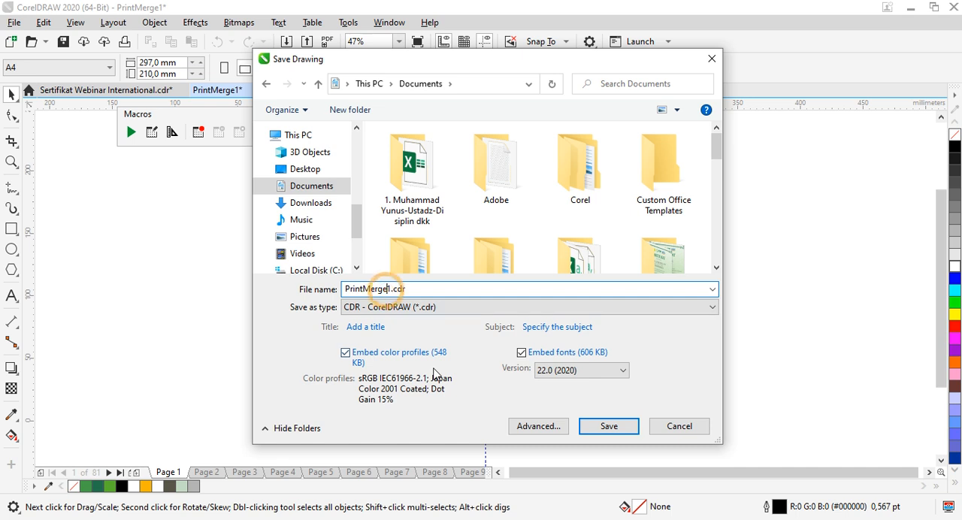
text(_ikhwan)
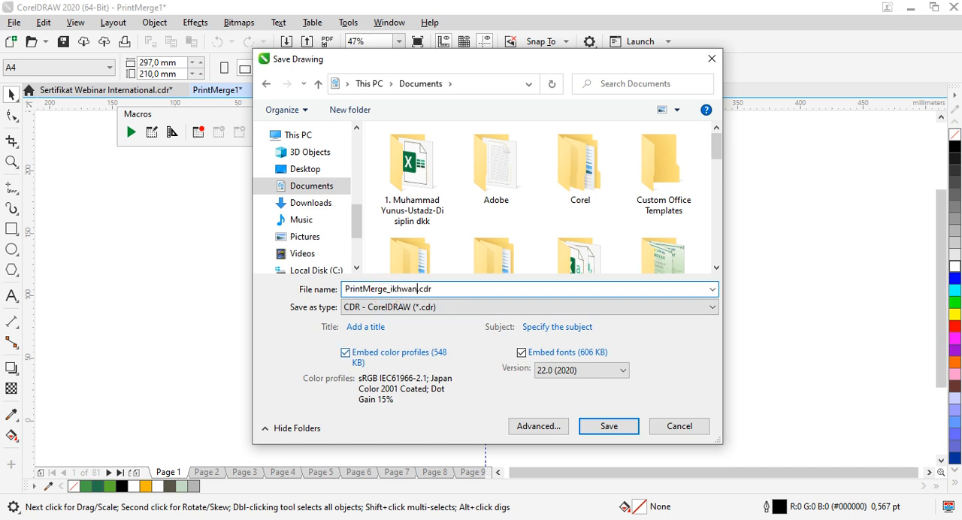
key(Return)
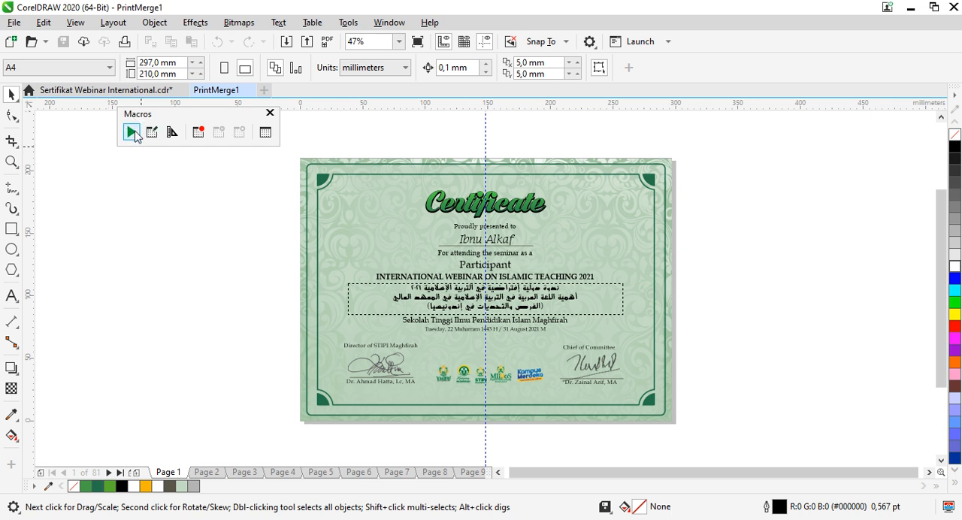
Step: Run the Converter.Start macro from all standard projects
click(131, 133)
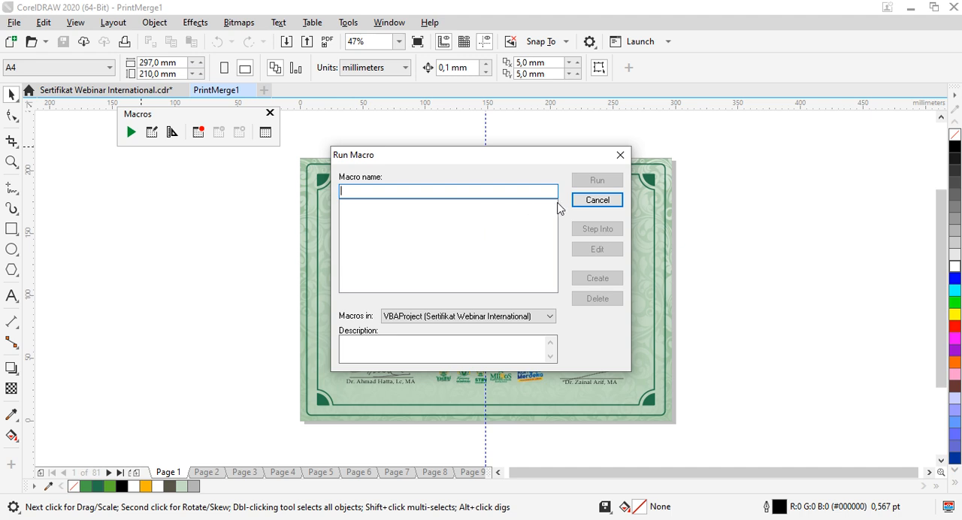
click(449, 316)
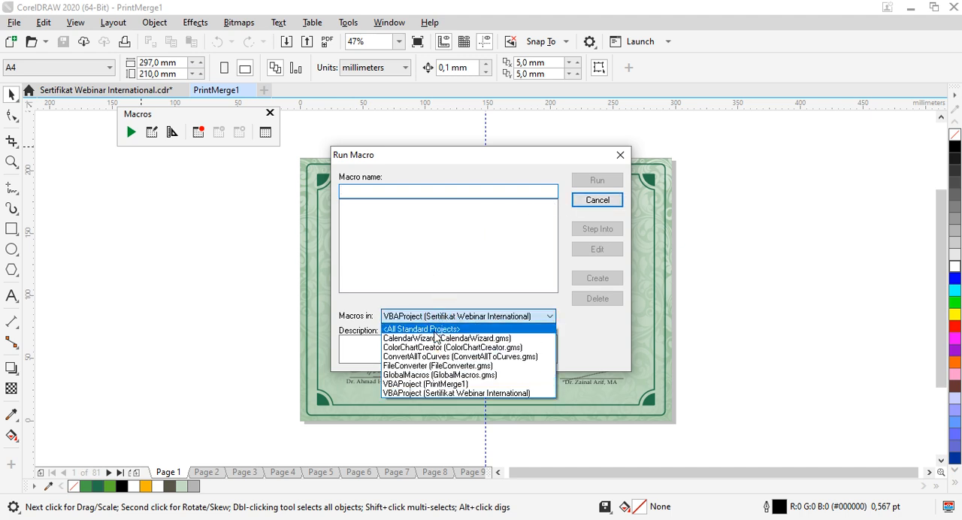
click(443, 328)
click(366, 215)
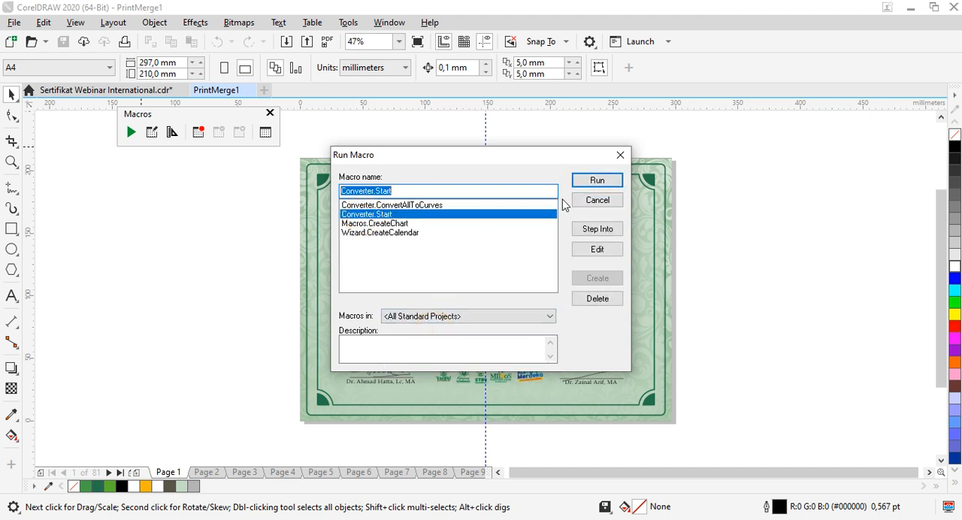
click(594, 182)
Step: Set the converter's source to CDR - CorelDRAW files in the Documents folder
click(569, 119)
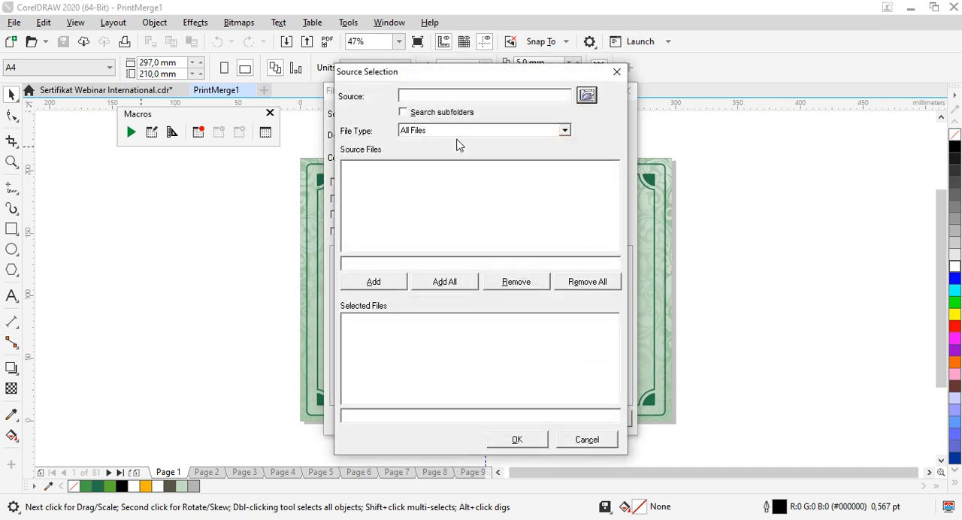
click(458, 131)
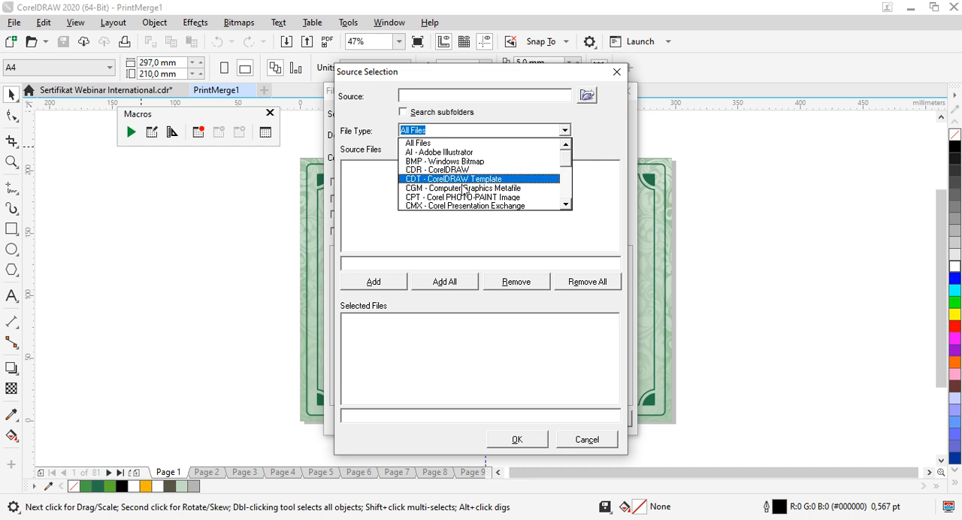
click(458, 170)
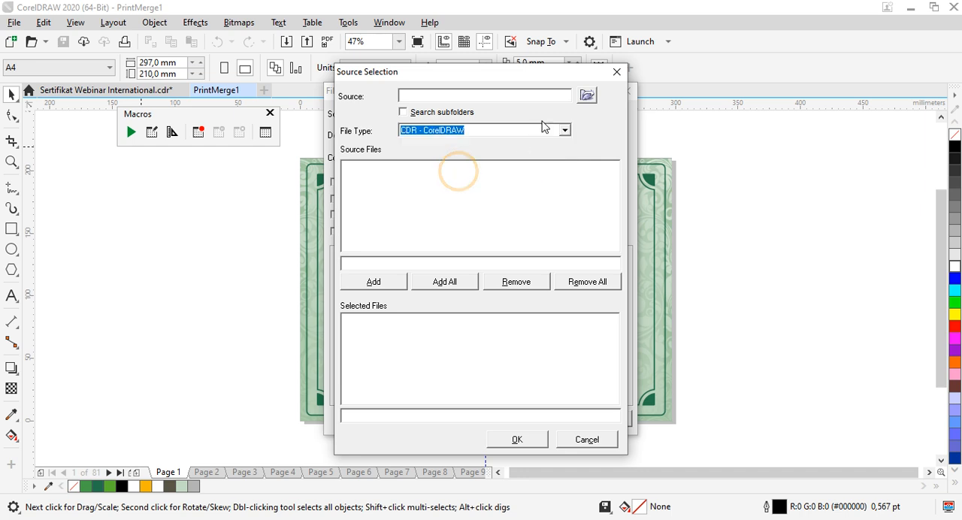
click(587, 96)
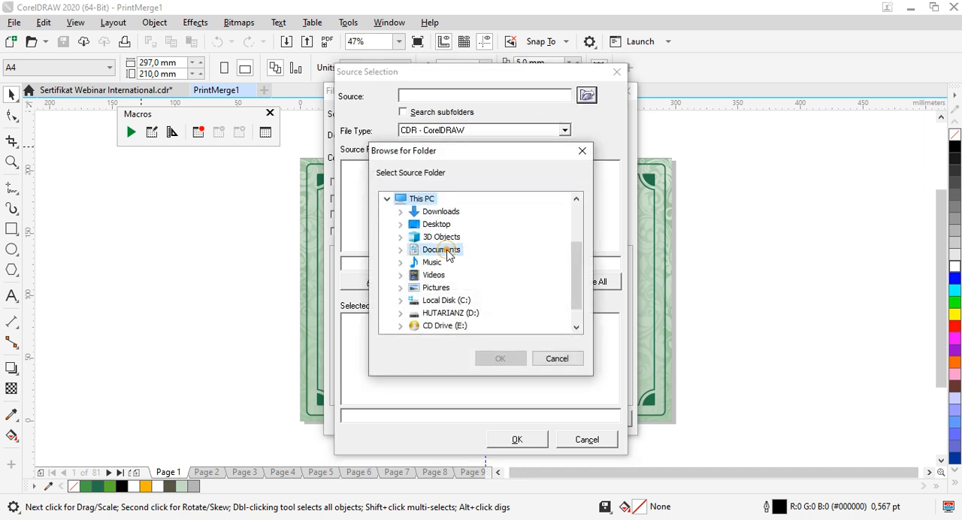
click(441, 249)
click(500, 358)
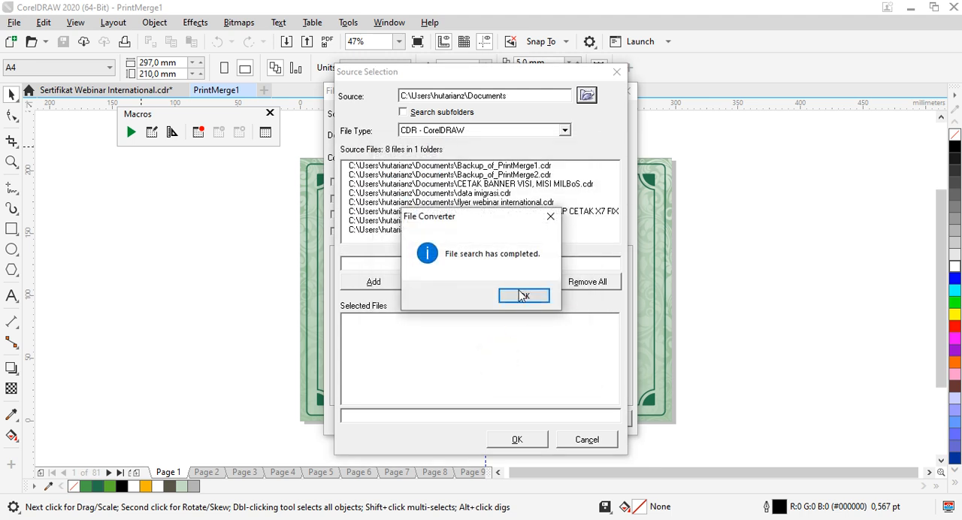
click(522, 295)
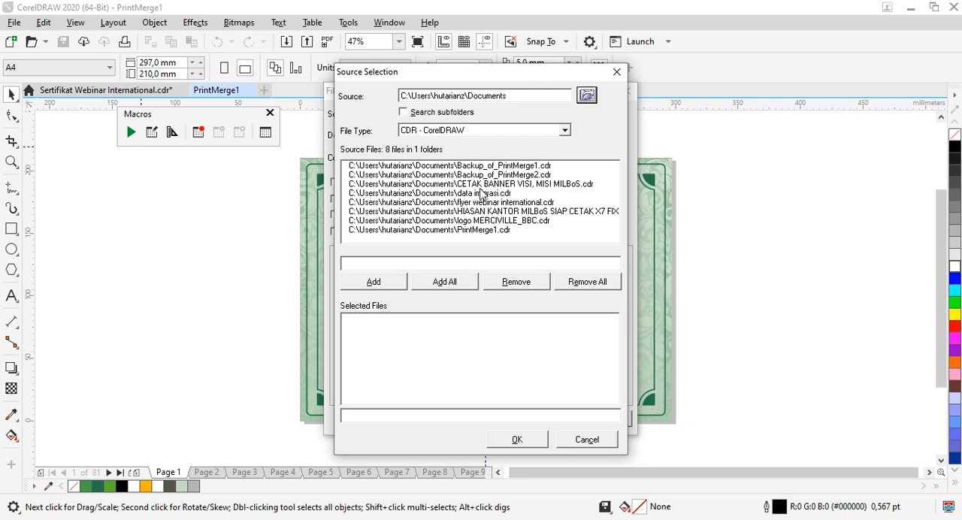
Step: Look through the listed source files for the saved PrintMerge document
click(487, 230)
click(485, 221)
click(482, 212)
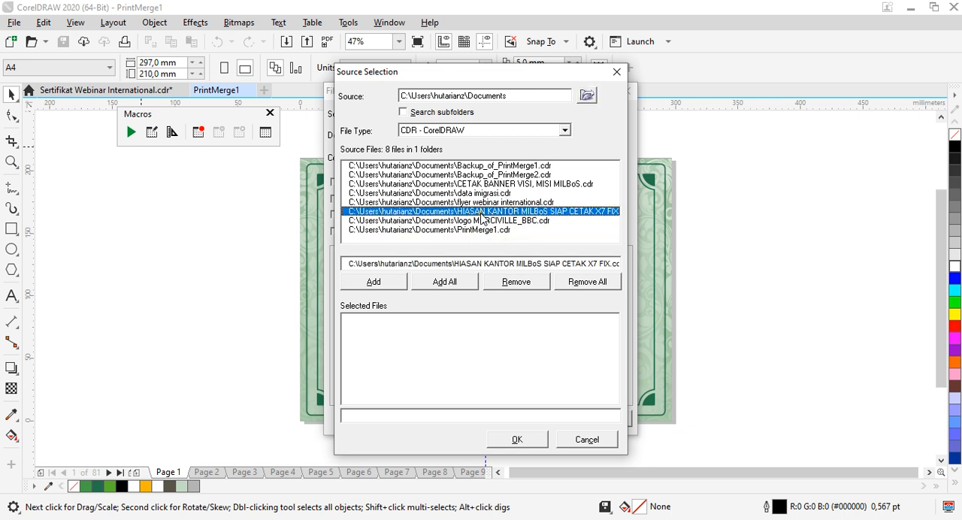
click(474, 202)
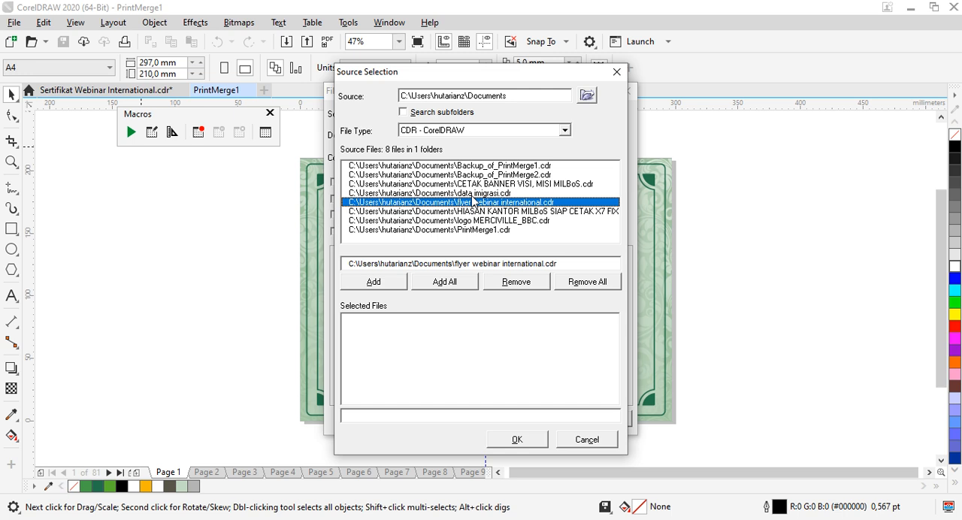
click(473, 193)
click(472, 183)
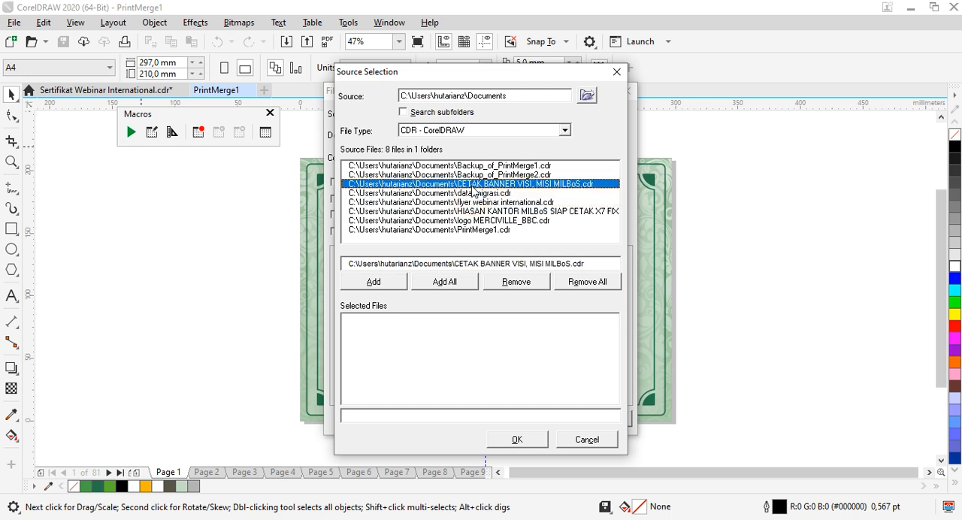
click(468, 174)
click(464, 166)
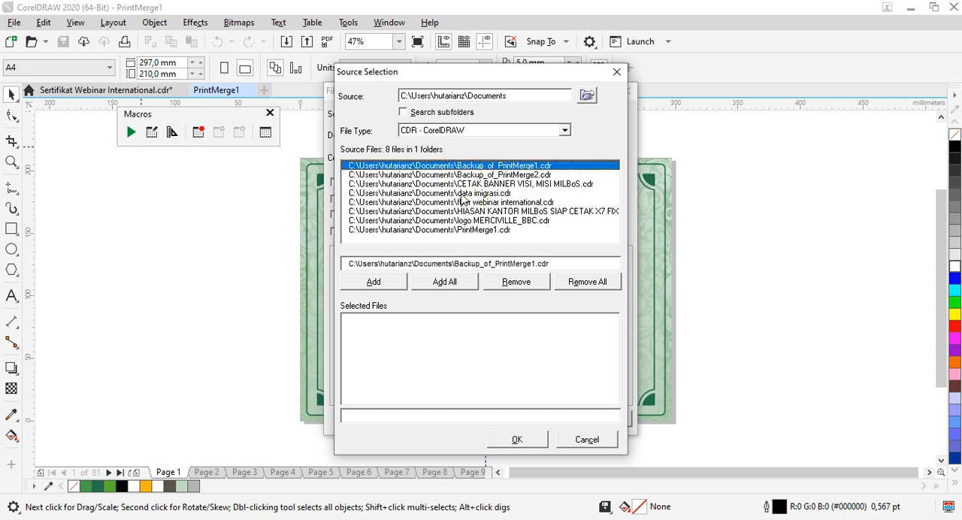
click(455, 230)
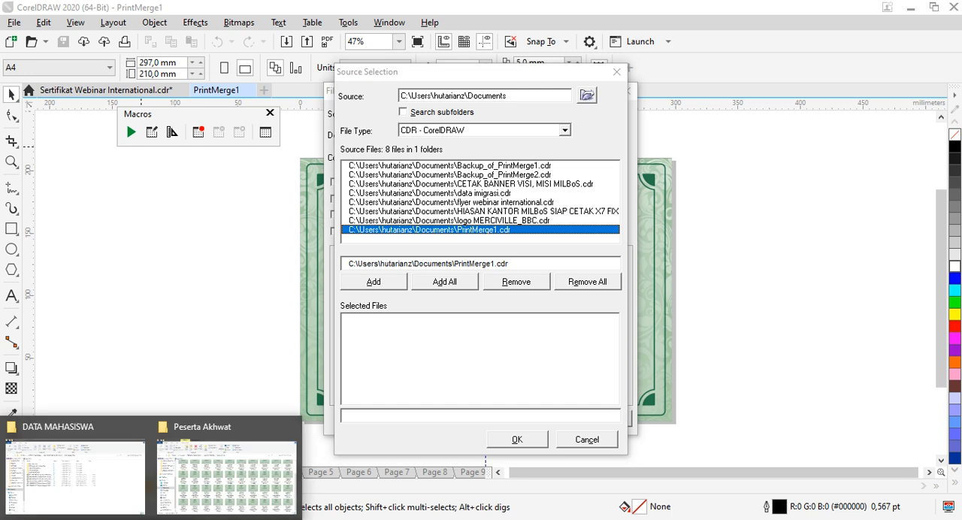
Step: Check the Documents folder in File Explorer for the saved PrintMerge_ikhwan.cdr and return to CorelDRAW
click(115, 479)
scroll(56, 248, up, 3)
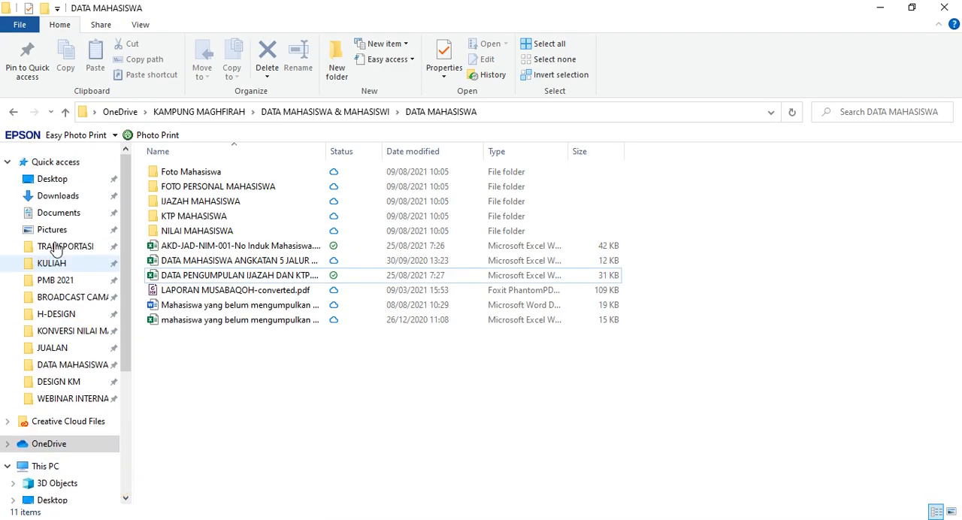
click(57, 213)
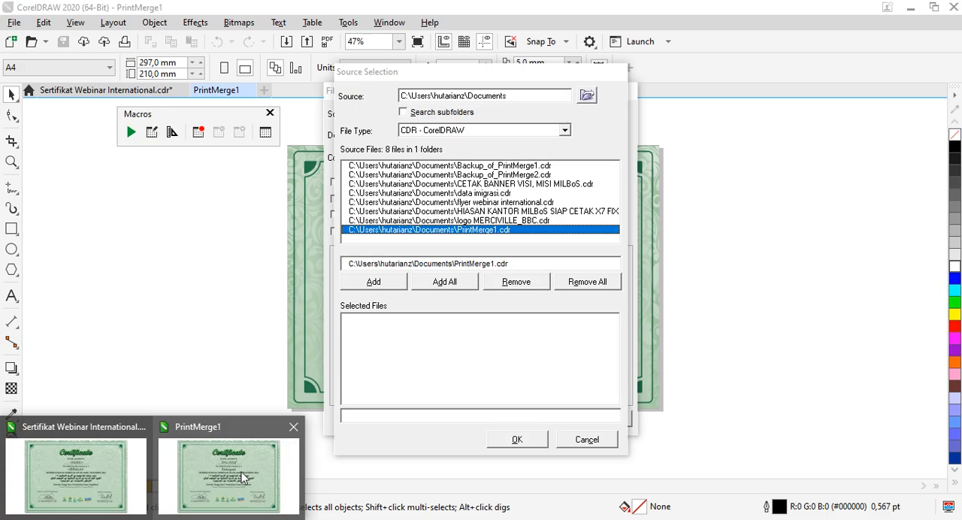
click(242, 474)
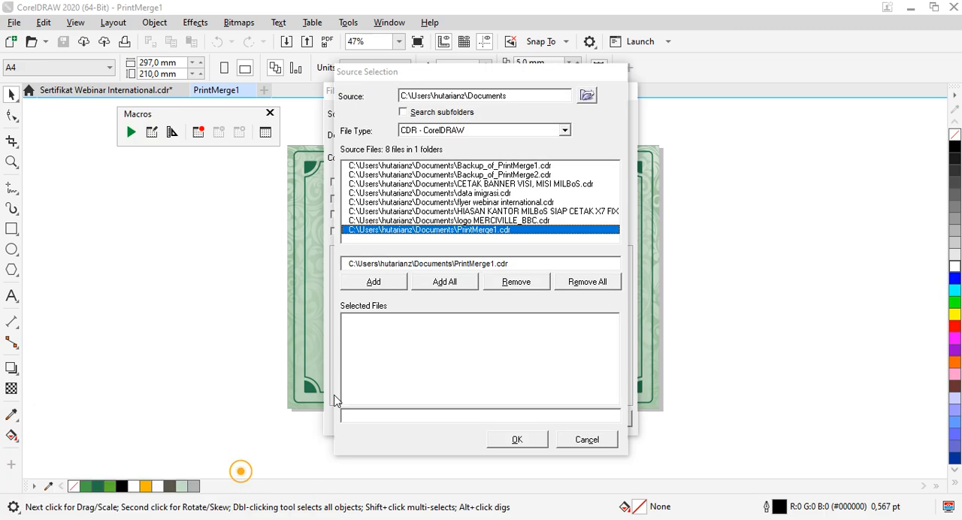
Step: Reload the Documents folder as the converter's source and include its subfolders in the file search
click(587, 96)
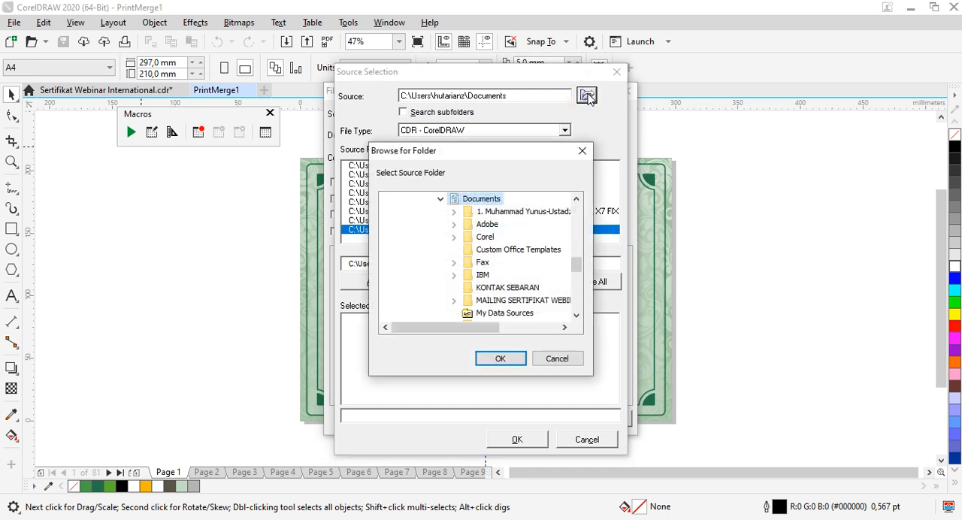
scroll(516, 239, up, 2)
scroll(511, 241, down, 7)
scroll(504, 247, up, 3)
scroll(506, 250, up, 3)
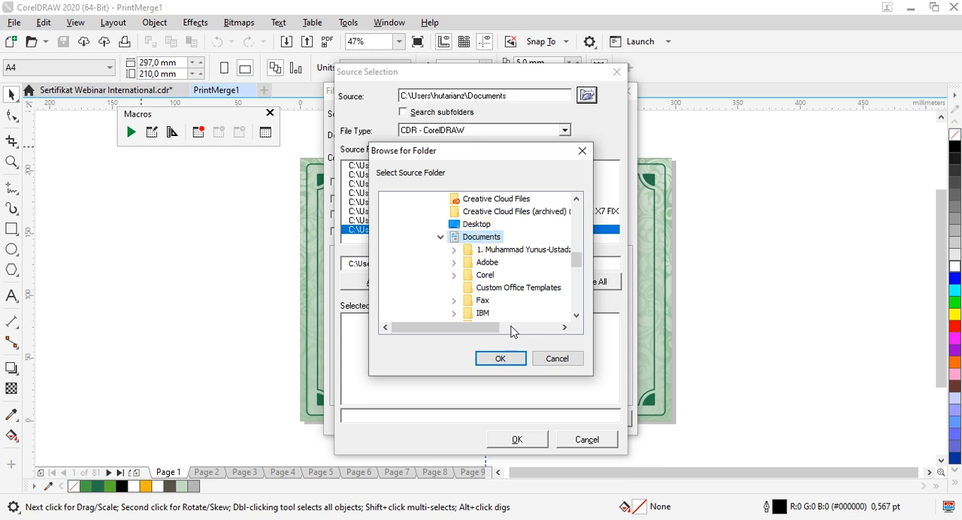
click(500, 359)
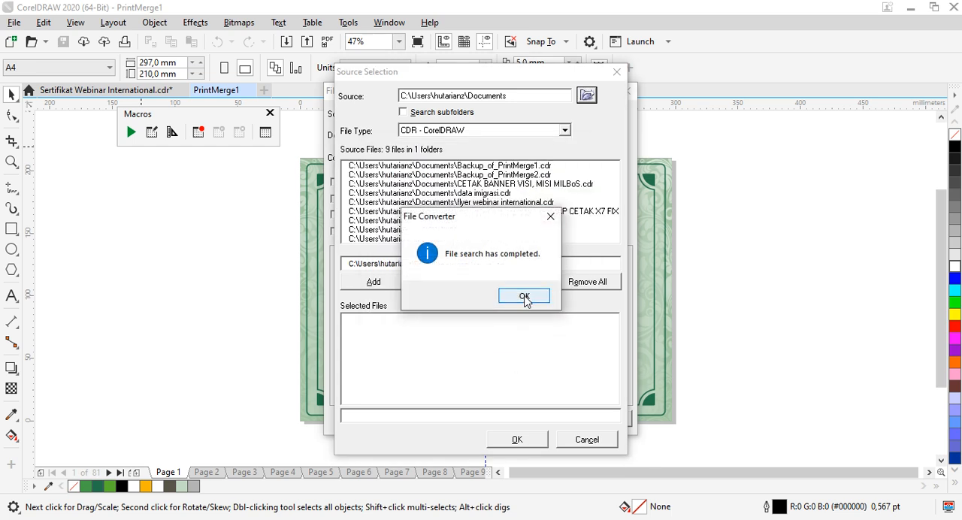
click(524, 296)
click(405, 112)
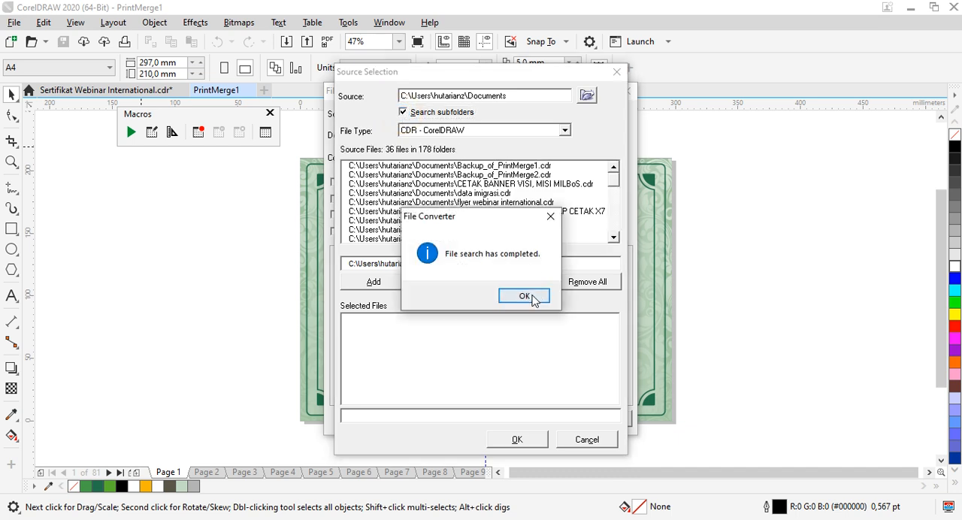
click(533, 297)
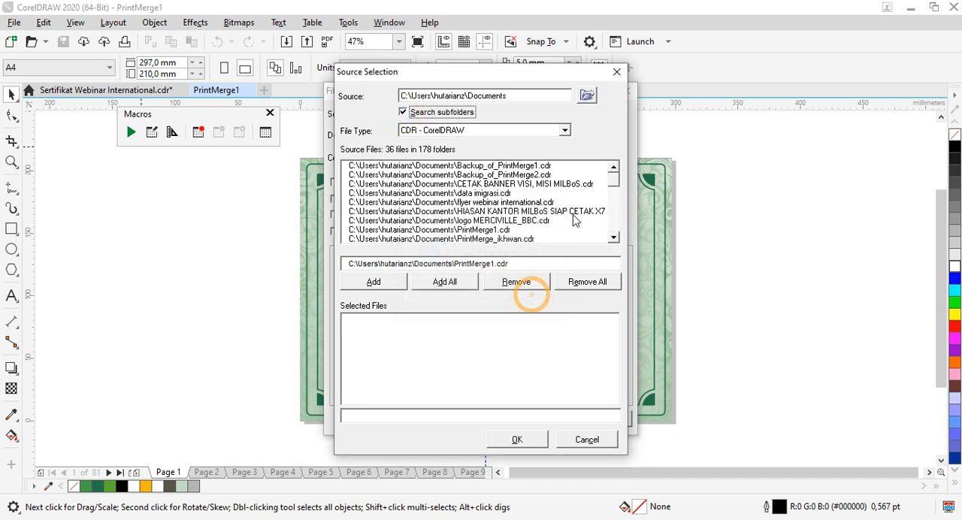
Step: Add PrintMerge_ikhwan.cdr to the files selected for conversion and accept the source selection
click(494, 240)
click(383, 283)
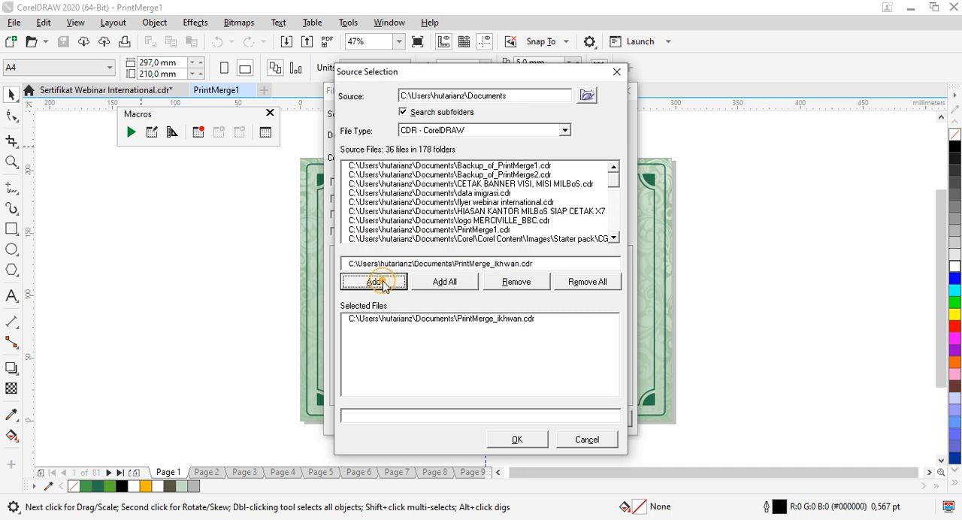
click(397, 320)
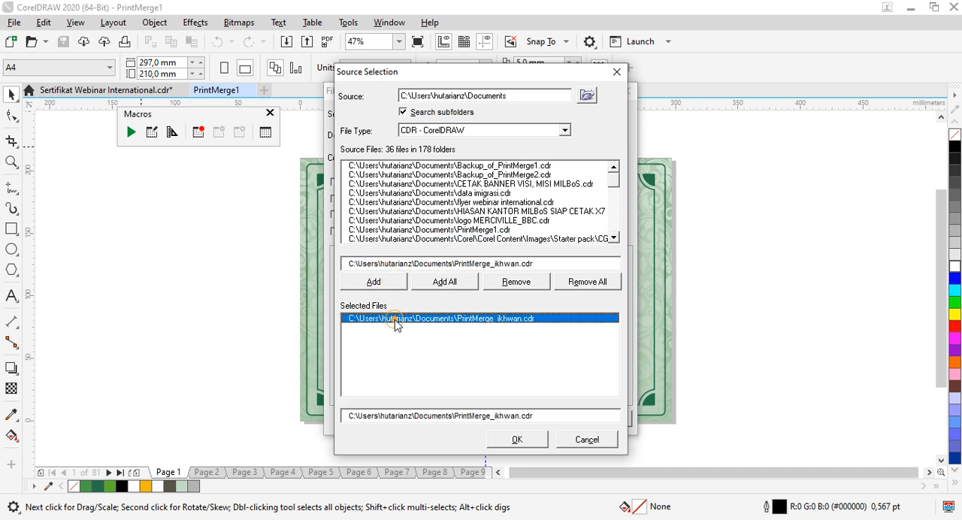
click(515, 442)
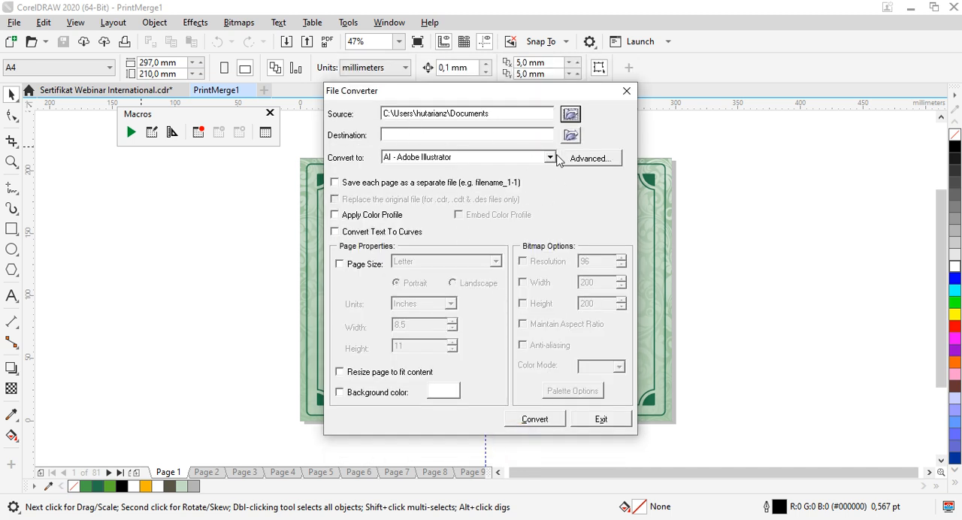
Step: Set the conversion destination to the Peserta Ikhwan folder in Documents, under WEBINAR INTERNATIONAL and SERTIFIKAT PESERTA
click(573, 136)
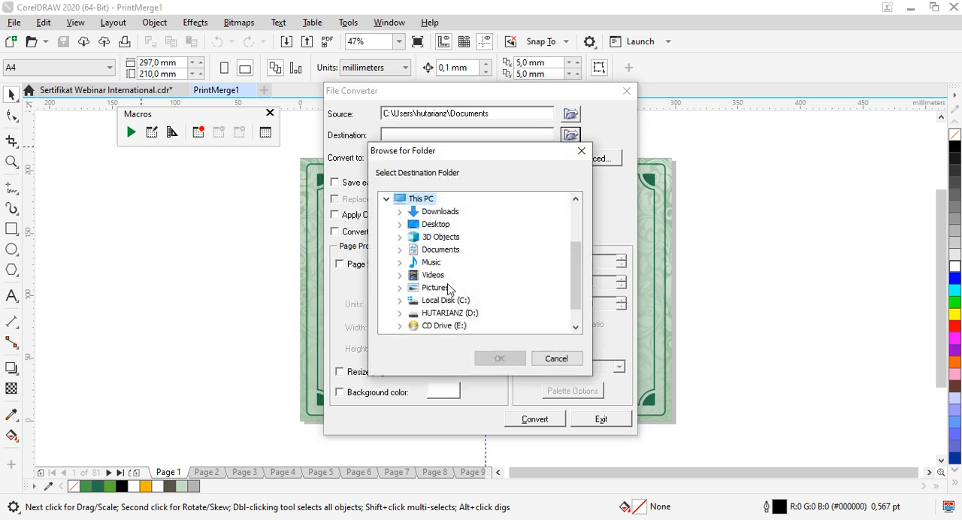
scroll(449, 289, down, 1)
scroll(434, 267, up, 1)
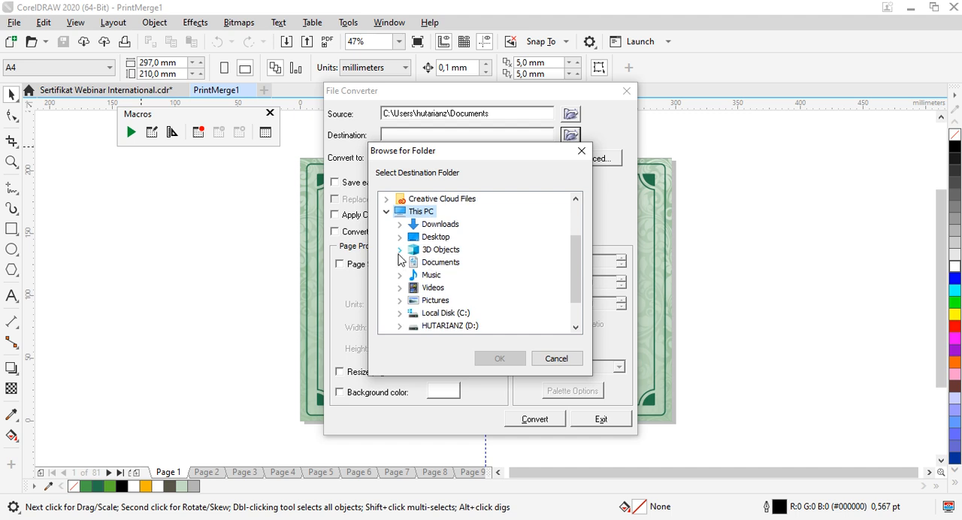
click(401, 262)
scroll(456, 277, down, 4)
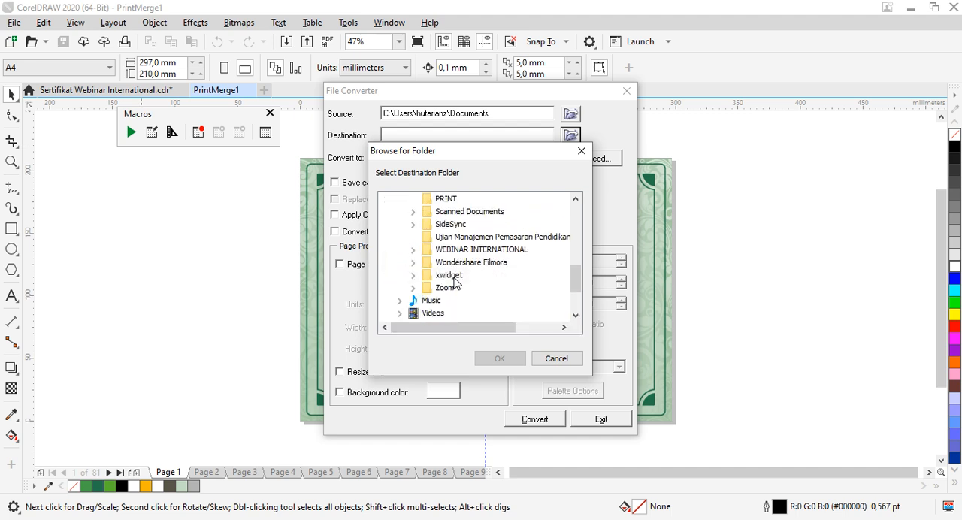
click(412, 251)
scroll(446, 269, down, 1)
click(427, 225)
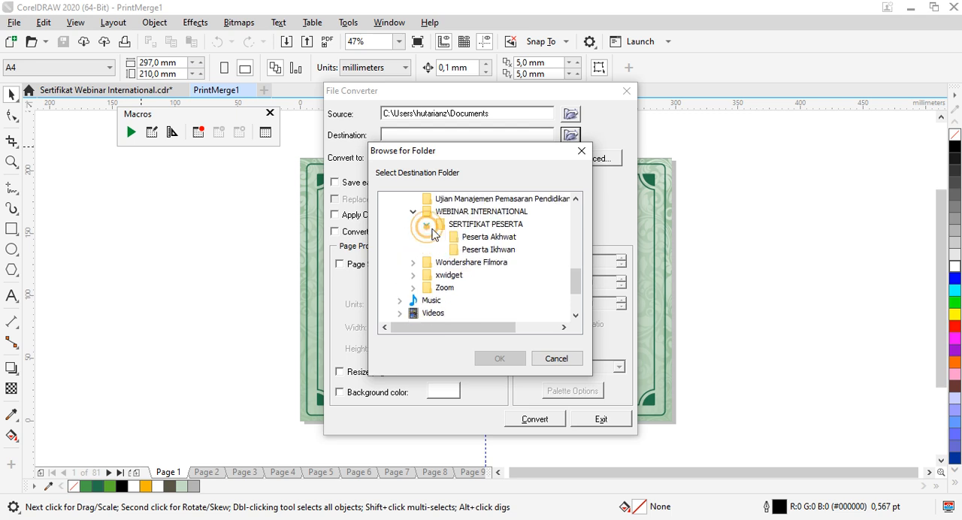
click(476, 239)
click(473, 251)
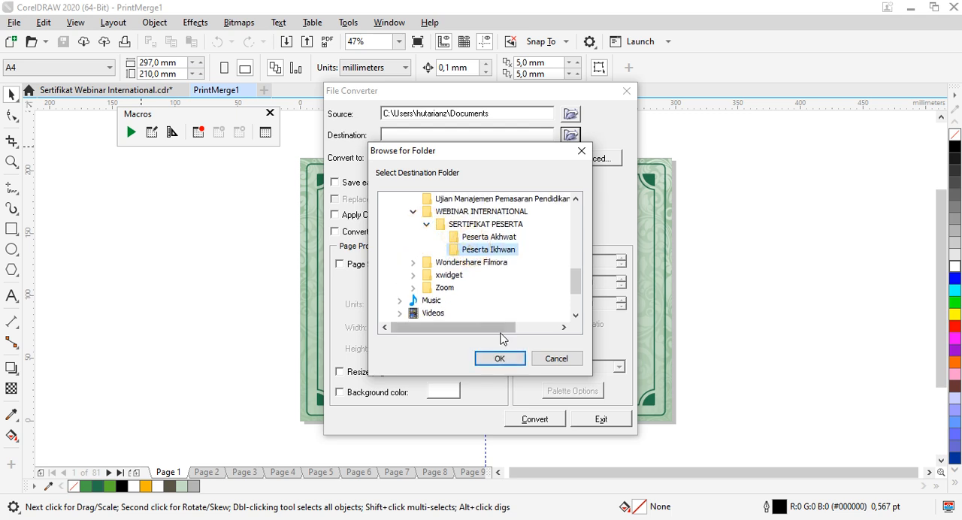
click(500, 359)
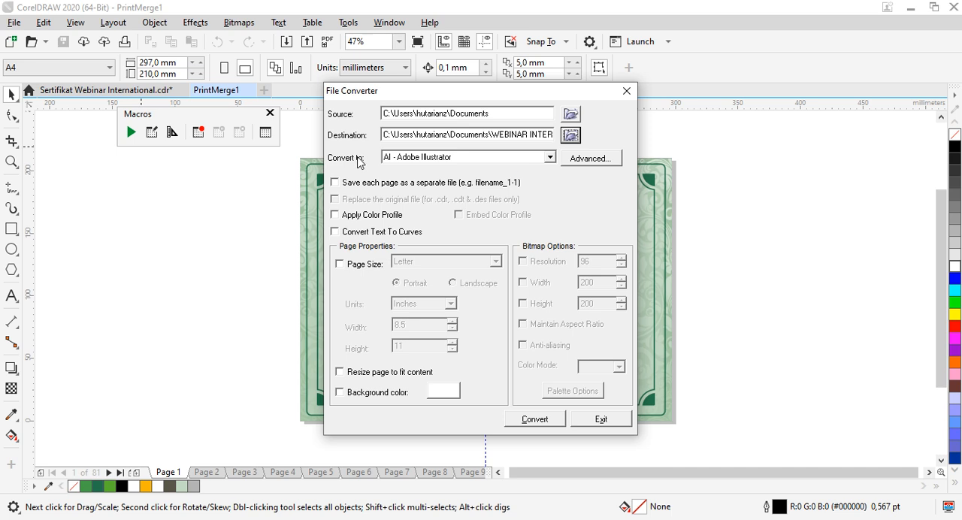
Step: Set the output format to JPG - JPEG Bitmaps with each page saved as a separate file
click(550, 158)
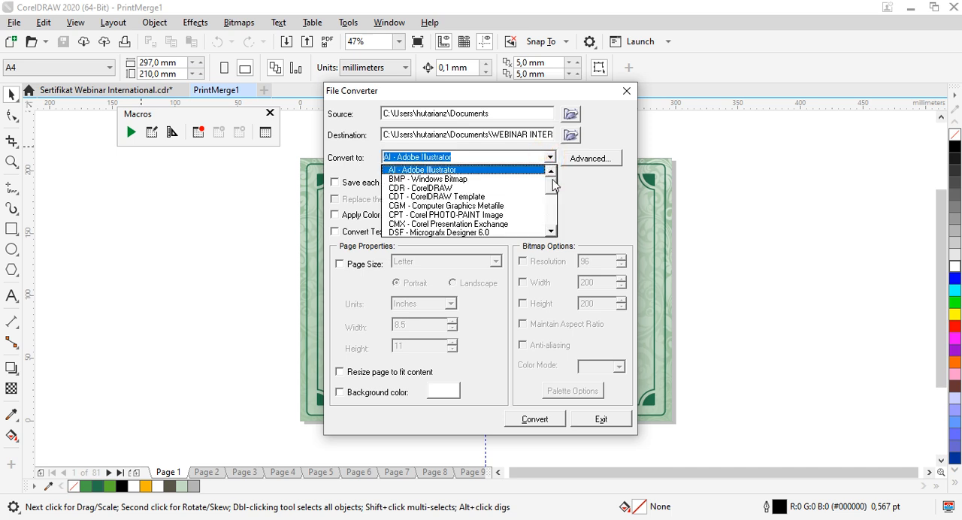
drag(553, 183, 556, 203)
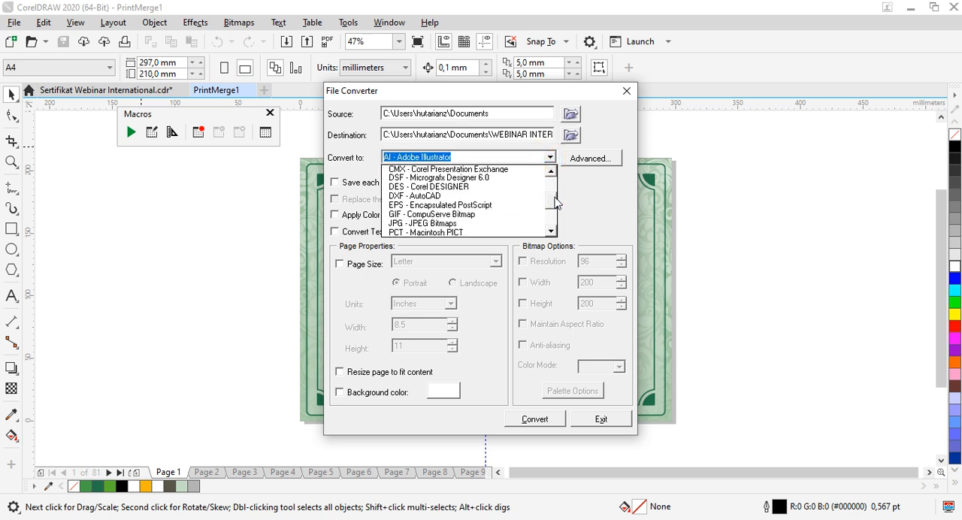
click(440, 226)
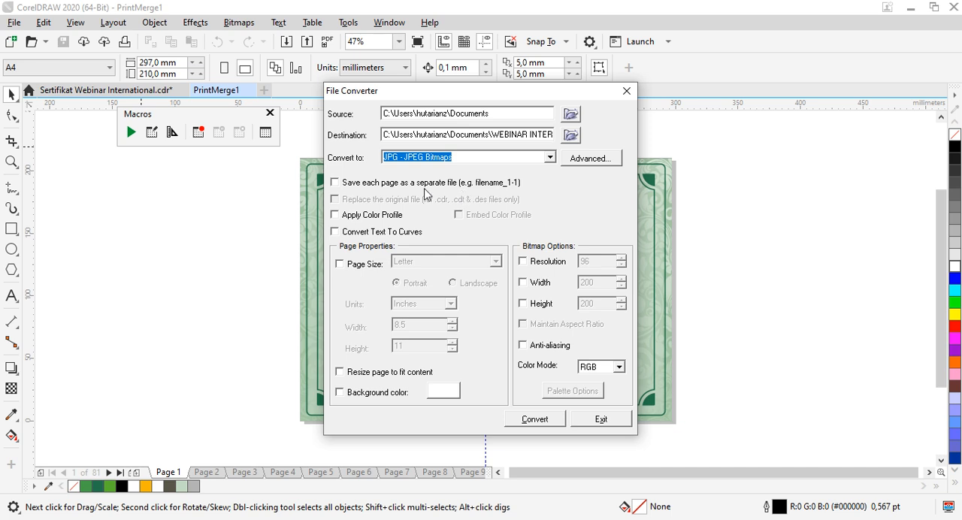
click(350, 183)
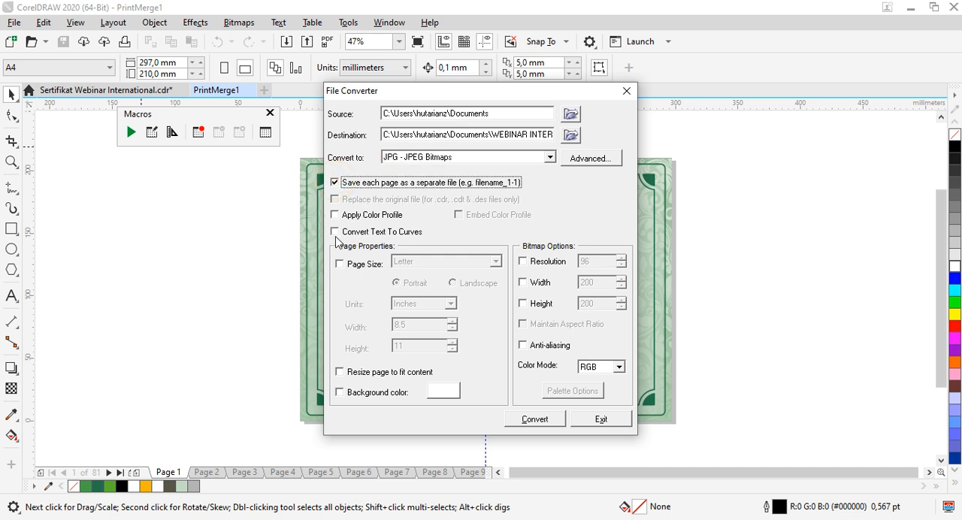
Step: Enable the converter's page size setting and choose A4 in landscape orientation
click(340, 266)
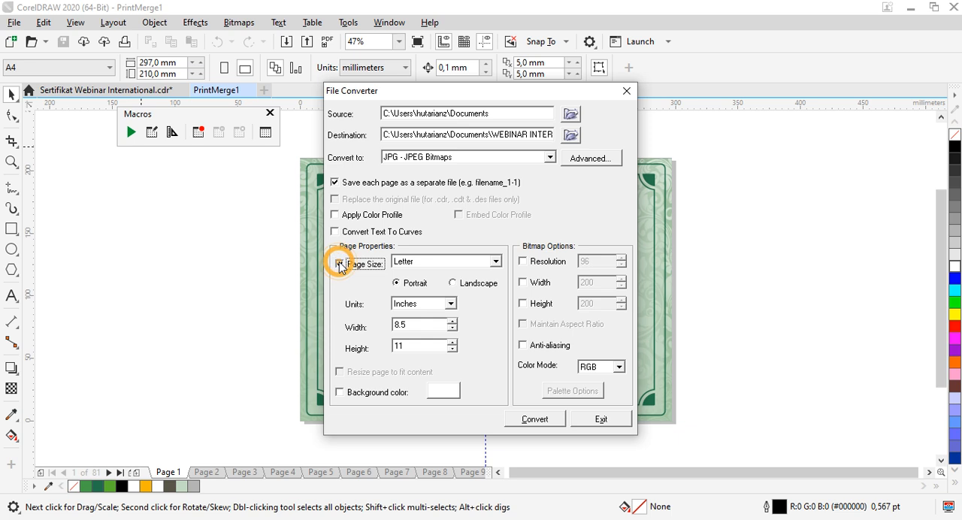
click(496, 261)
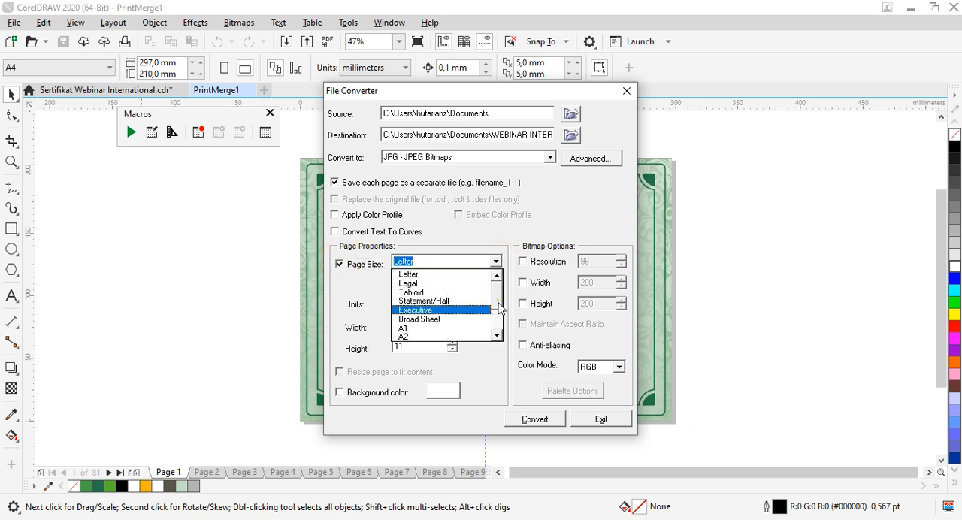
drag(500, 307, 496, 324)
click(415, 313)
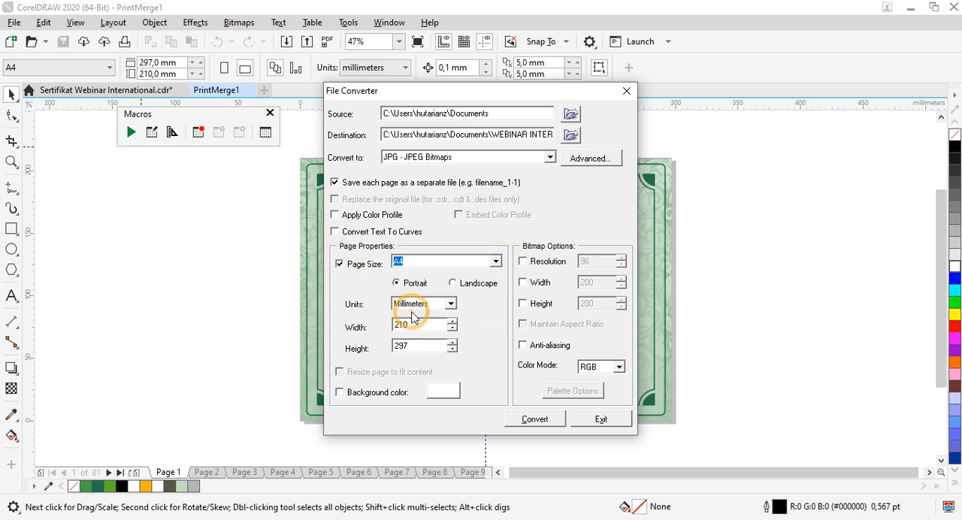
click(452, 284)
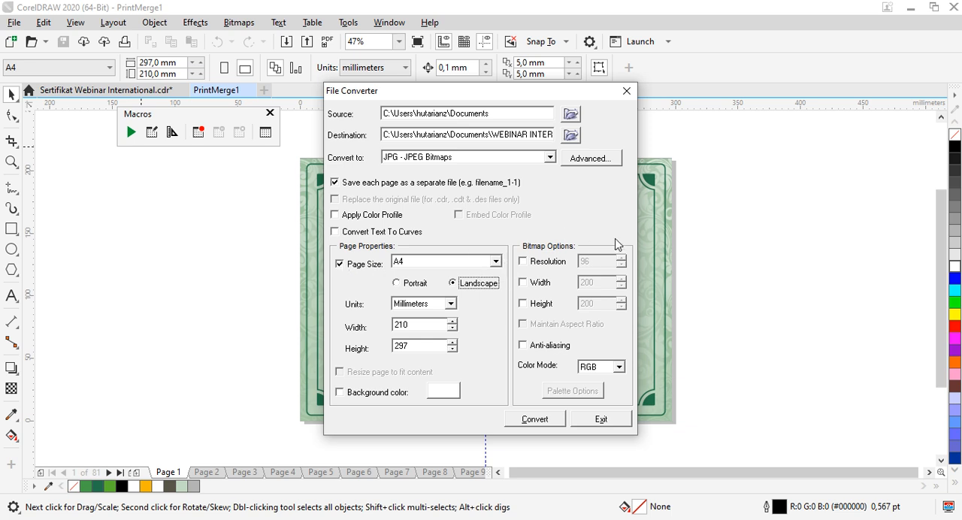
Step: Set the bitmap resolution to 200 and run the conversion
click(523, 261)
double_click(593, 262)
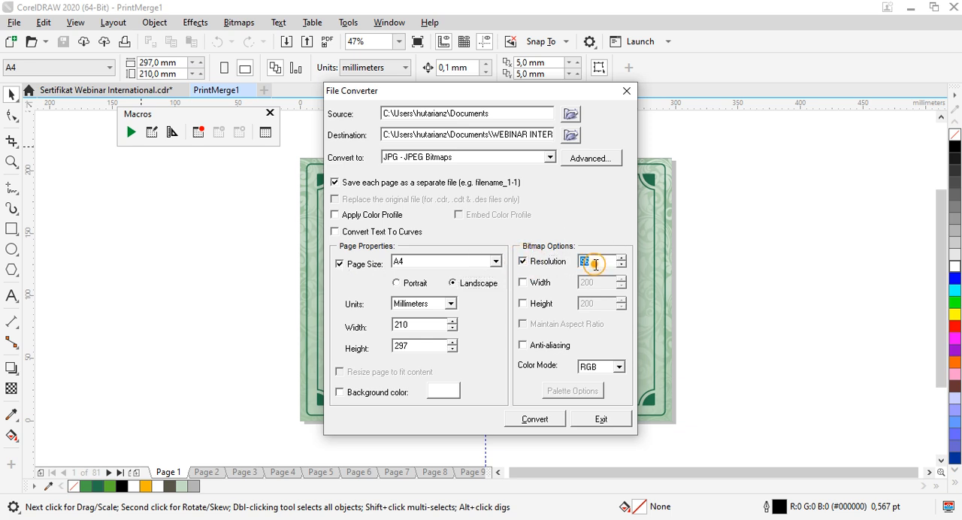
text(200)
click(540, 421)
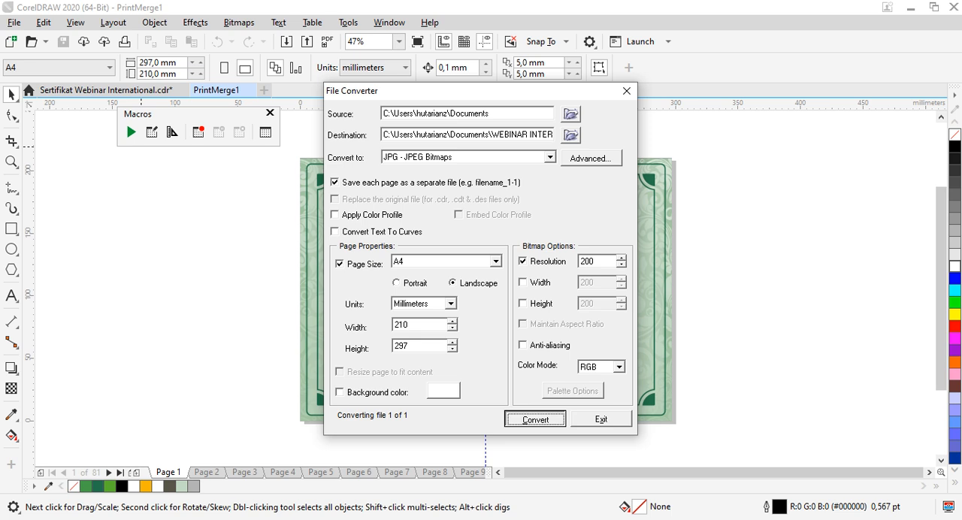
Step: Switch to File Explorer and open the Peserta Ikhwan folder under WEBINAR INTERNATIONAL and SERTIFIKAT PESERTA
mouse_move(124, 513)
click(226, 459)
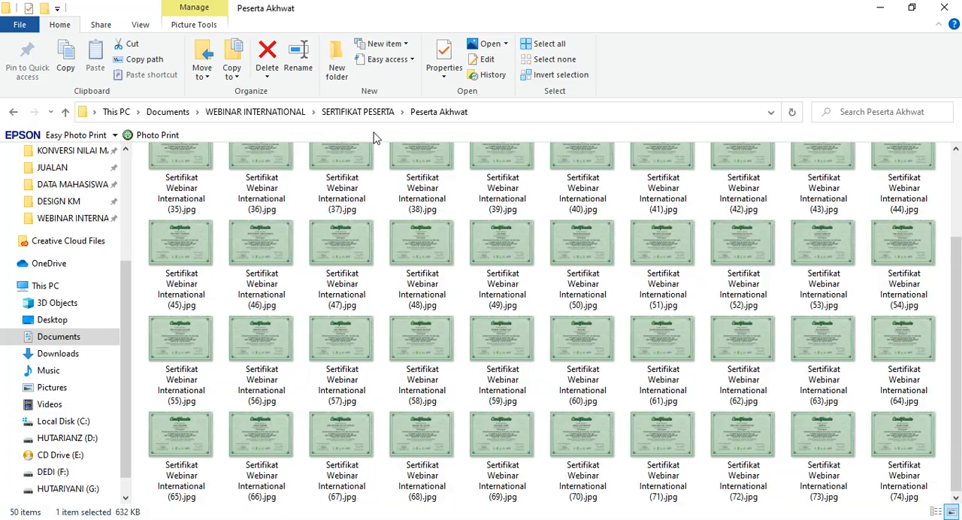
click(359, 112)
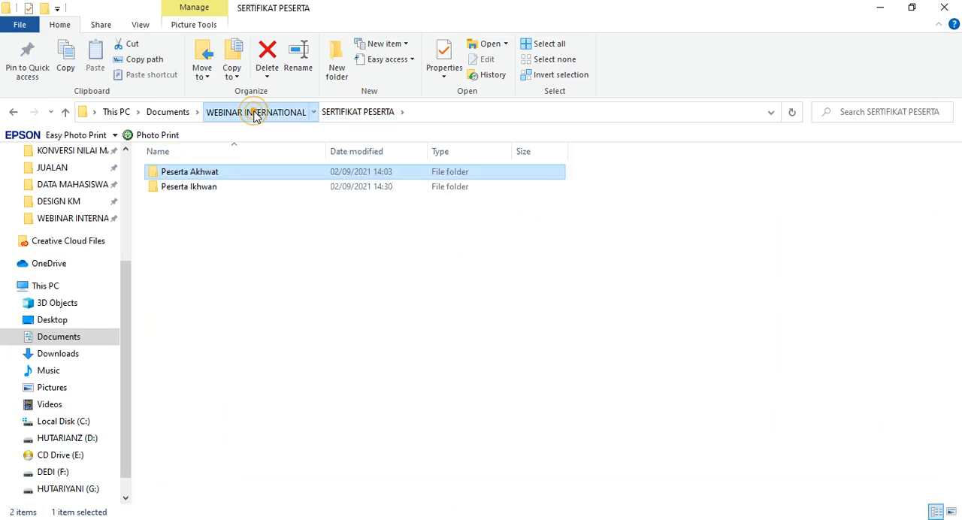
click(258, 112)
double_click(183, 201)
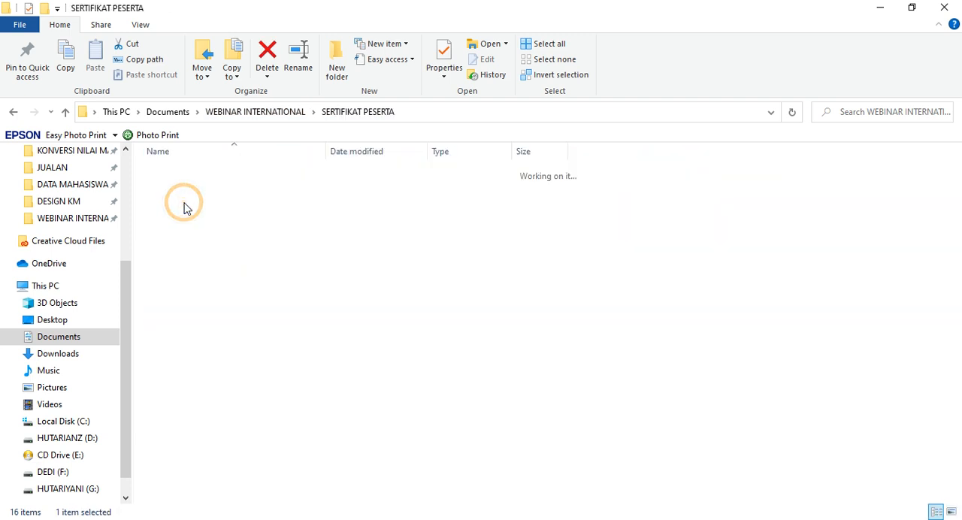
double_click(189, 194)
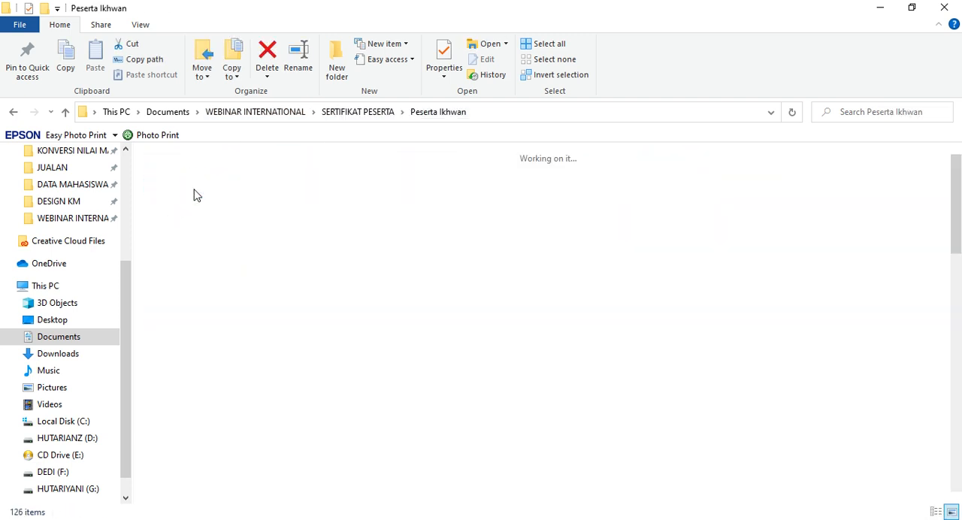
Step: Check the exported pages by selecting PrintMerge_ikhwan-1.jpg through PrintMerge_ikhwan-81.jpg, then clear the range selection
click(343, 208)
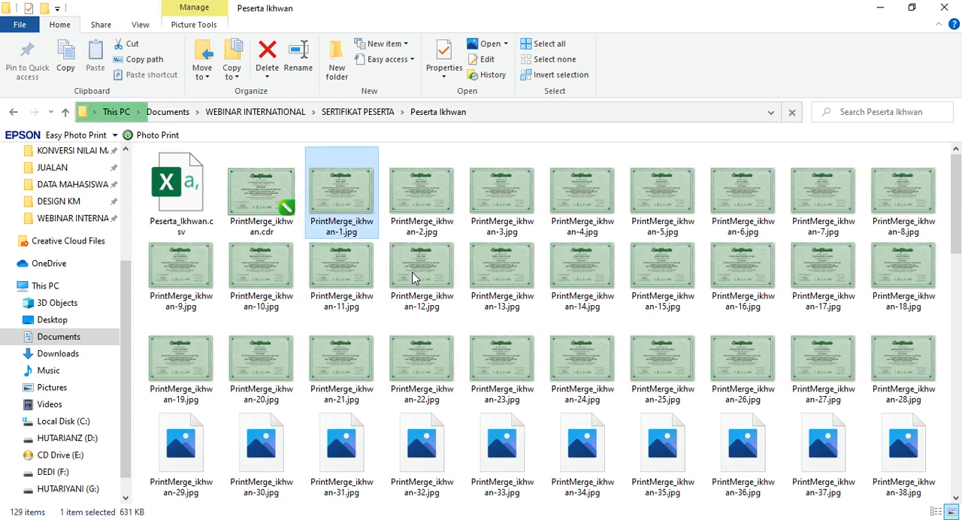
scroll(412, 278, down, 2)
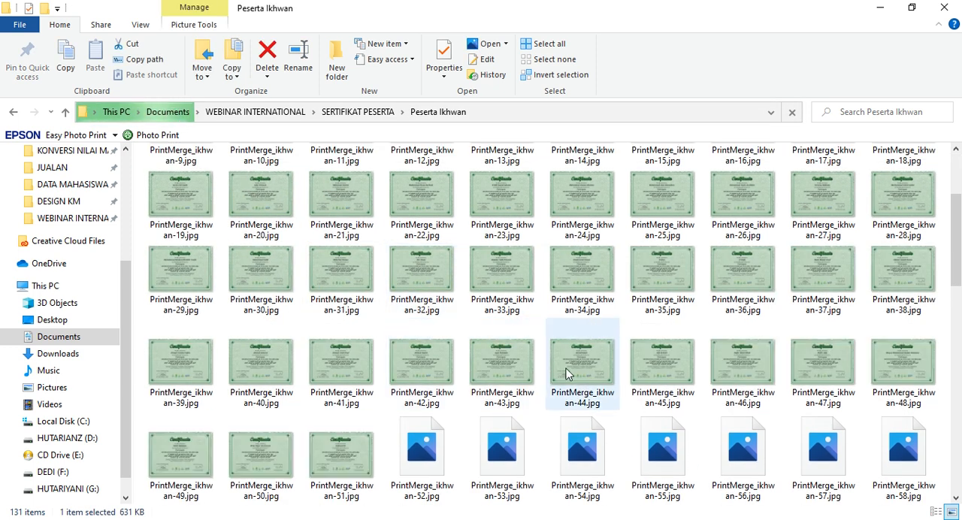
scroll(558, 396, down, 5)
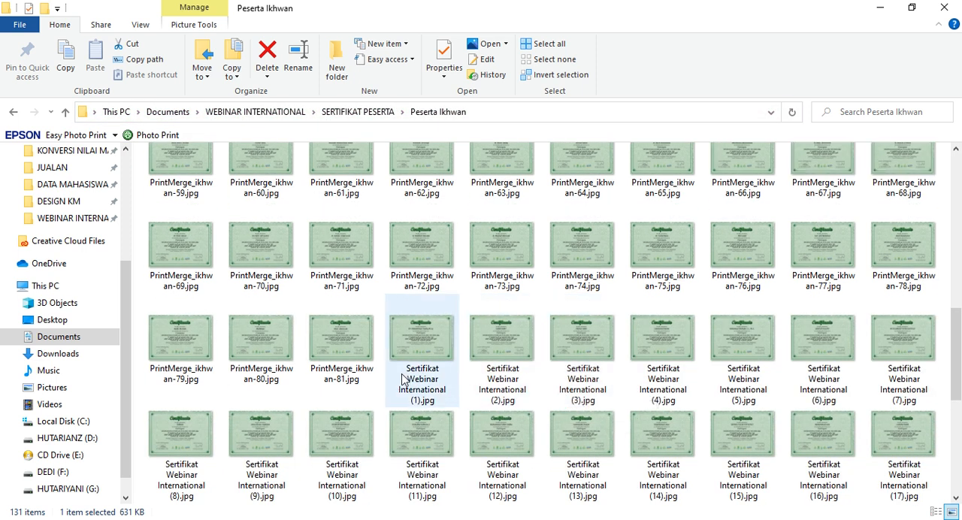
shift+click(345, 364)
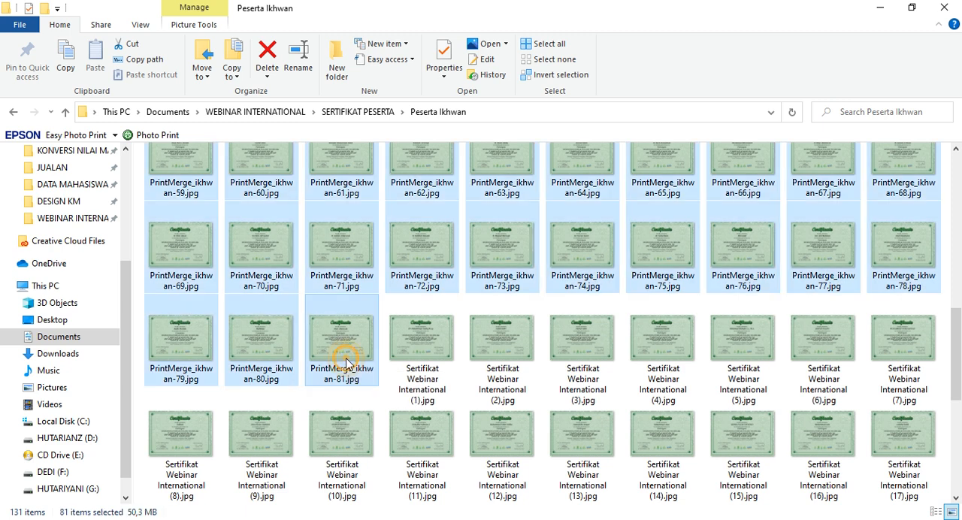
scroll(380, 345, up, 6)
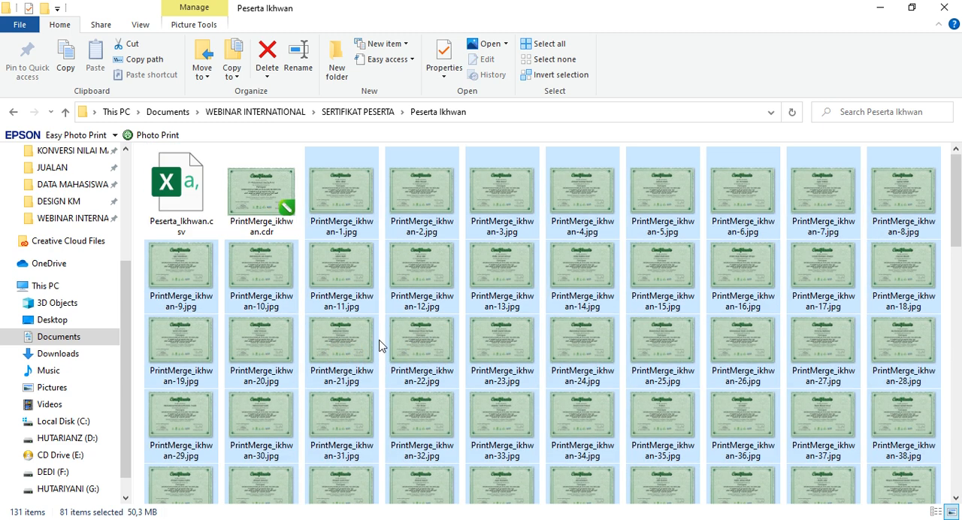
click(394, 275)
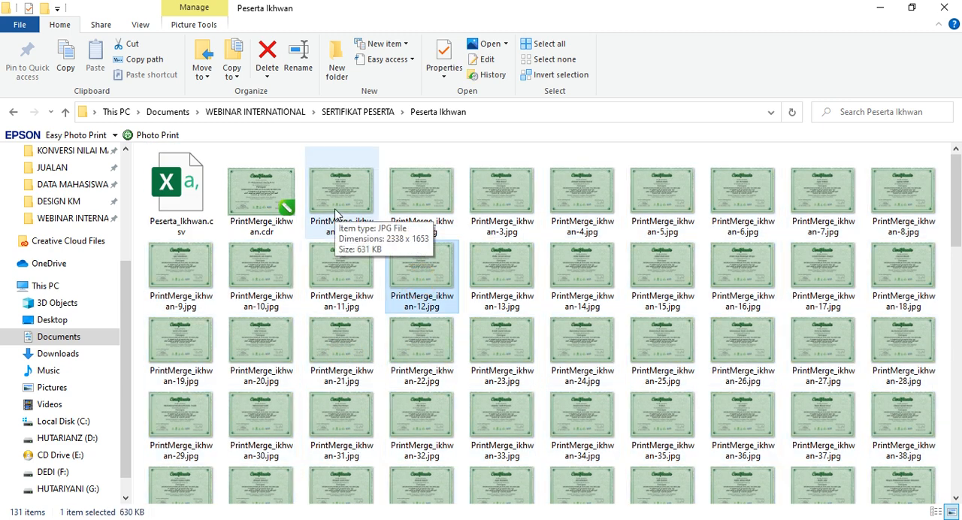
Step: Open PrintMerge_ikhwan-1.jpg in the photo viewer to inspect the certificate, then return to the folder and look over the other images
double_click(335, 209)
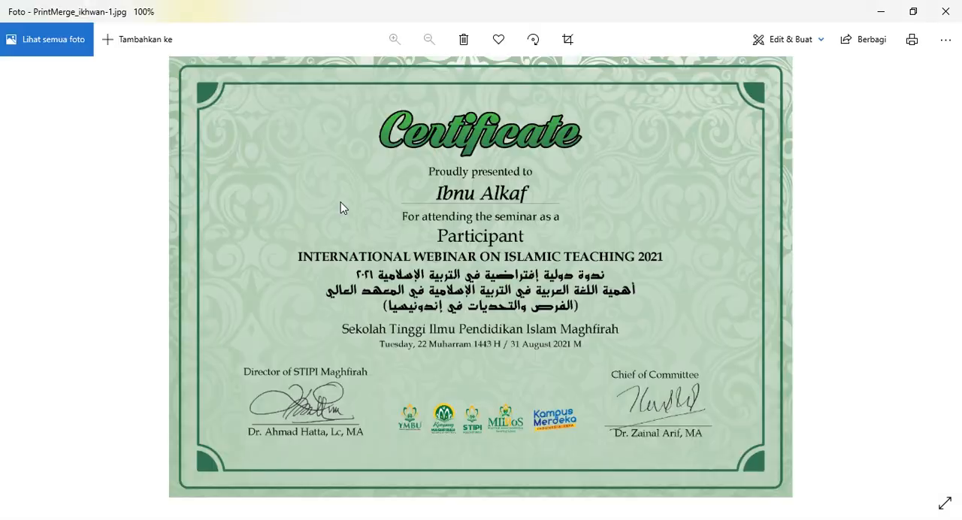
double_click(482, 213)
scroll(481, 214, down, 5)
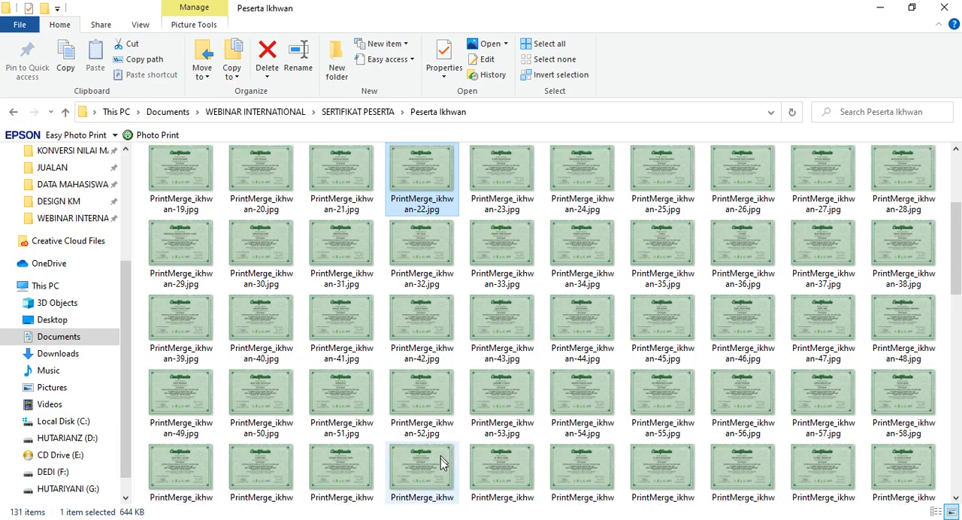
Step: Batch-rename all certificate JPG files in the Peserta Ikhwan folder as Sertifikat Webinar International, leaving out the CSV and CDR files
scroll(434, 406, up, 3)
click(347, 216)
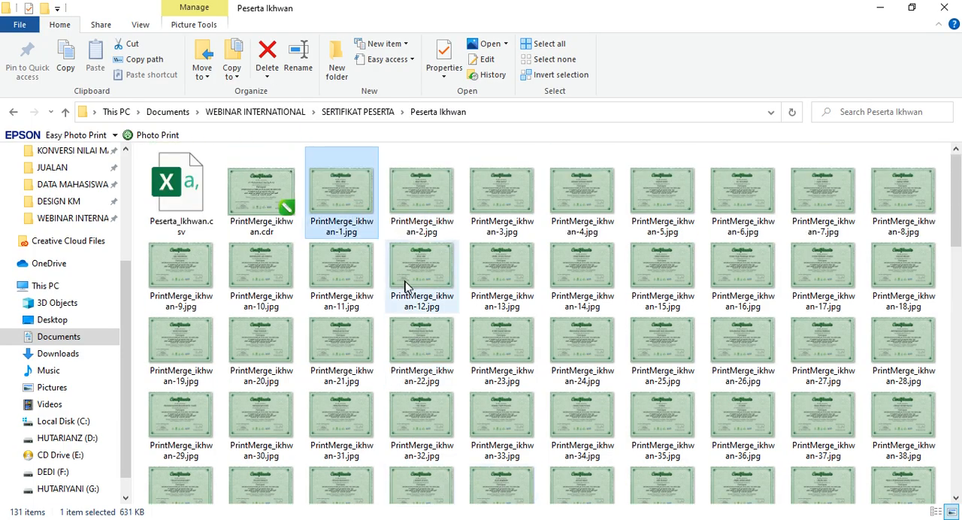
scroll(421, 300, down, 10)
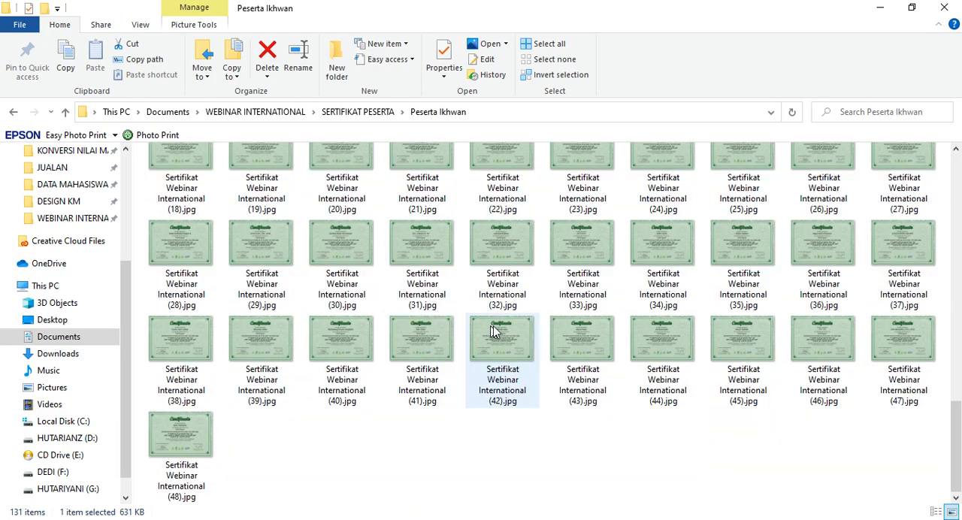
shift+click(174, 460)
click(174, 464)
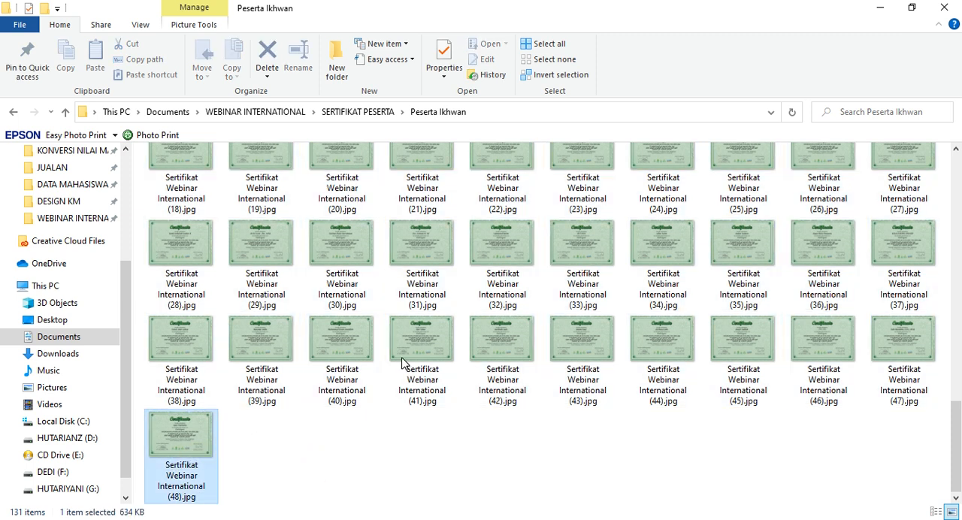
scroll(389, 316, up, 15)
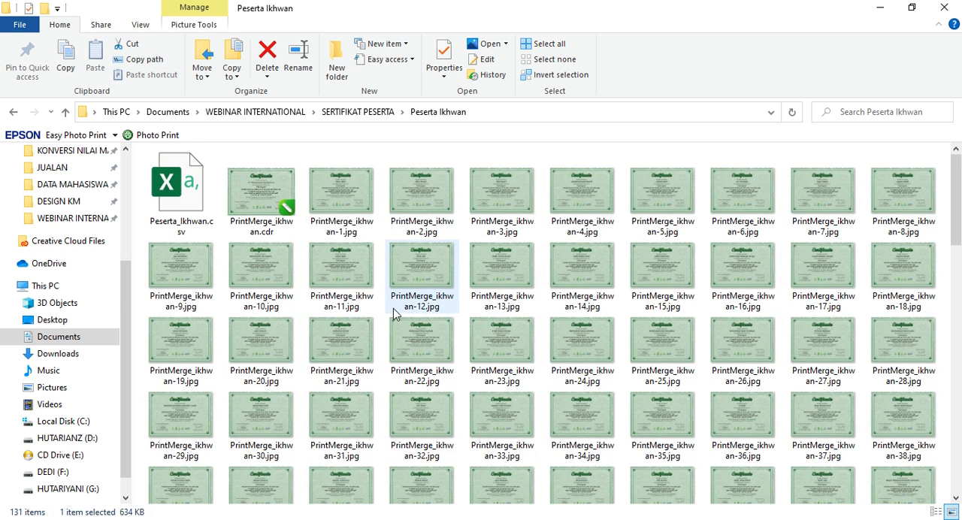
shift+click(342, 218)
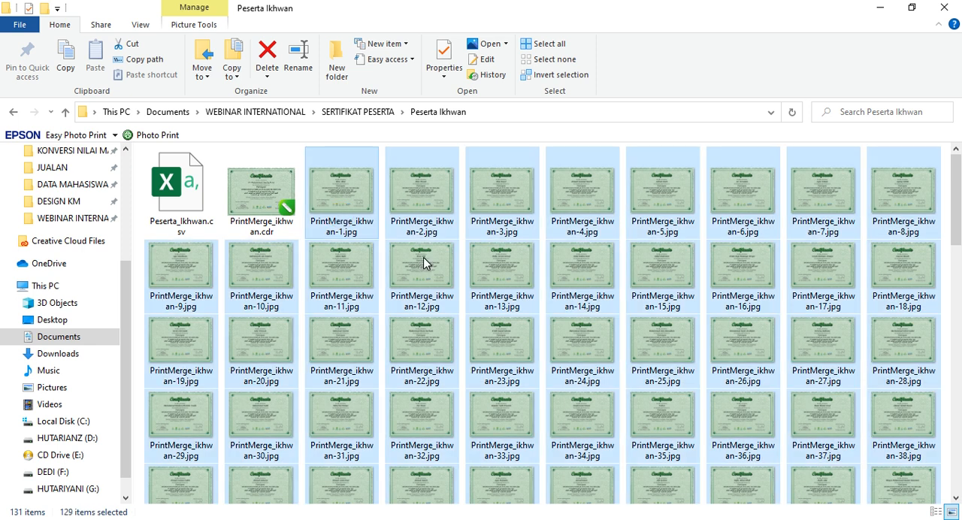
key(F2)
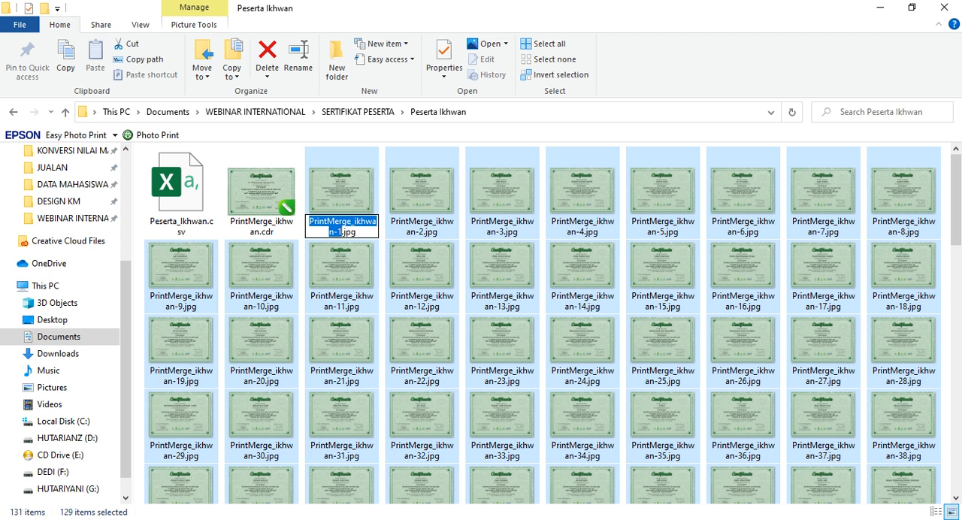
text(Sertifikat)
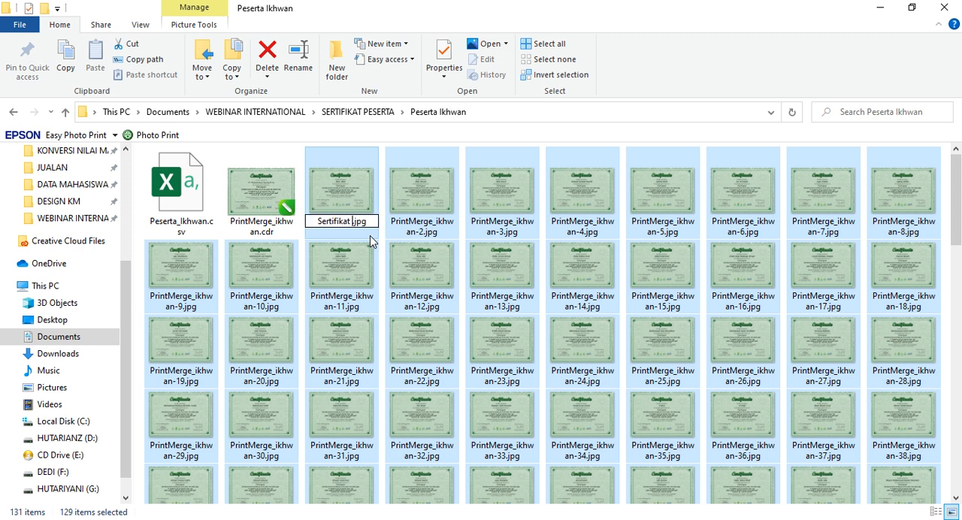
text( Webi)
text(nar Inter)
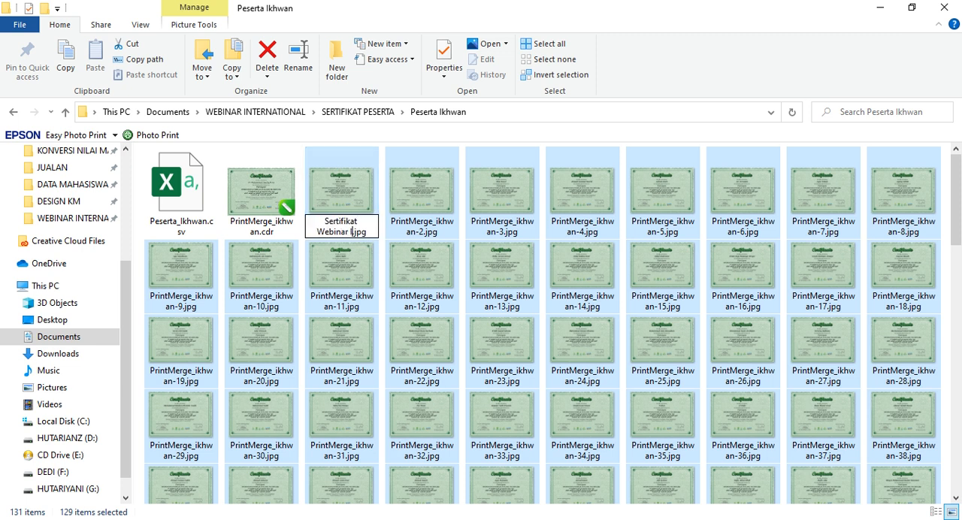
text(natio)
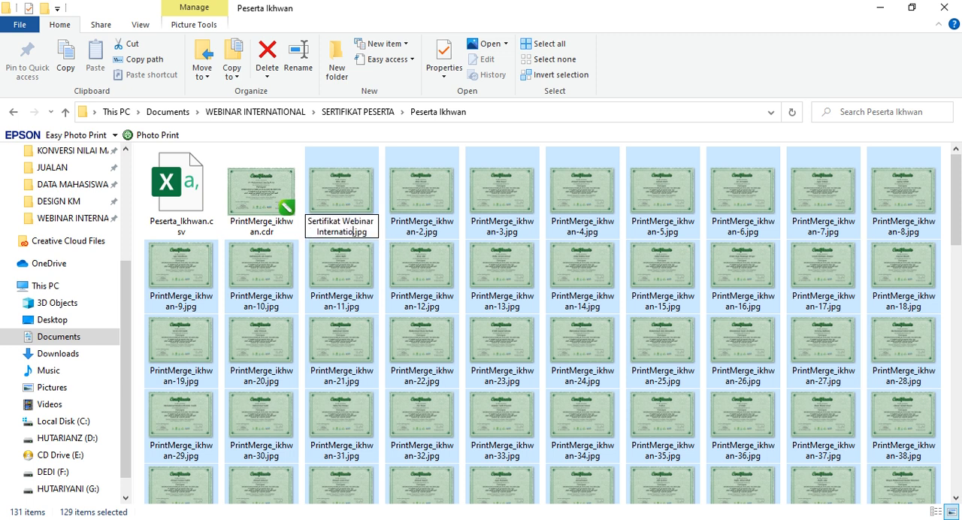
text(nal)
key(Return)
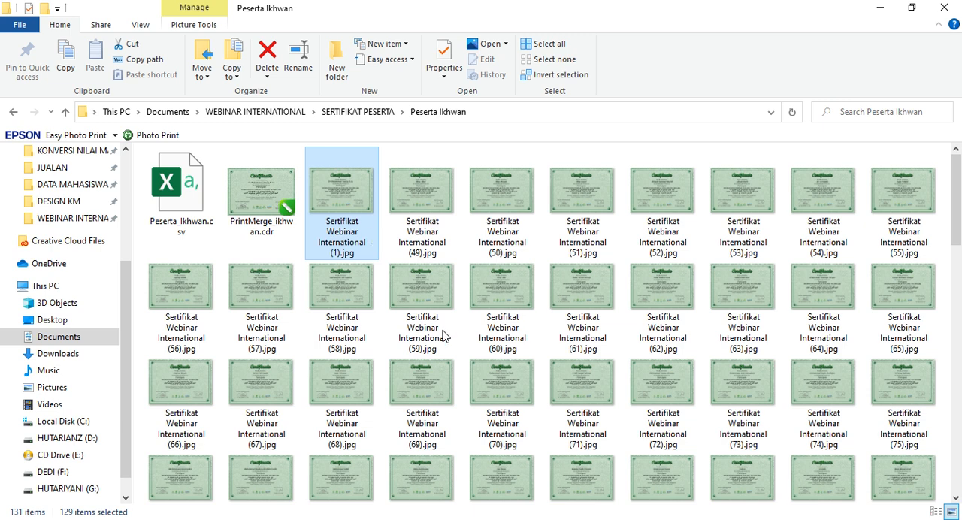
Step: Review the names and numbering of the renamed certificate images throughout the folder
scroll(443, 342, down, 12)
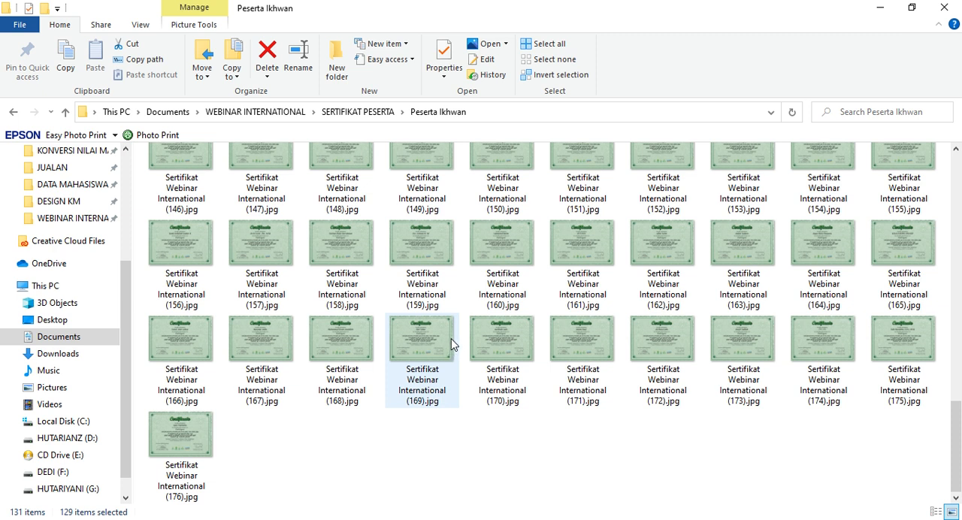
scroll(451, 344, up, 5)
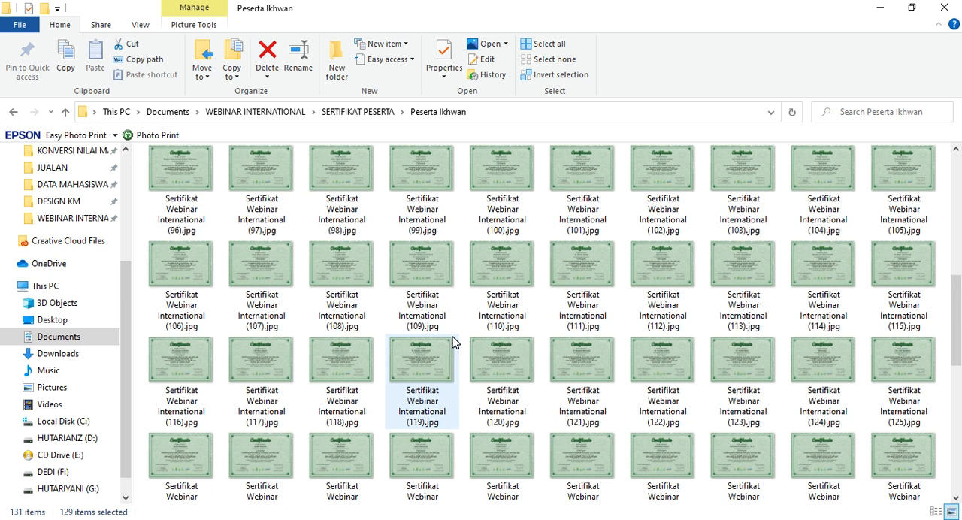
scroll(451, 345, up, 10)
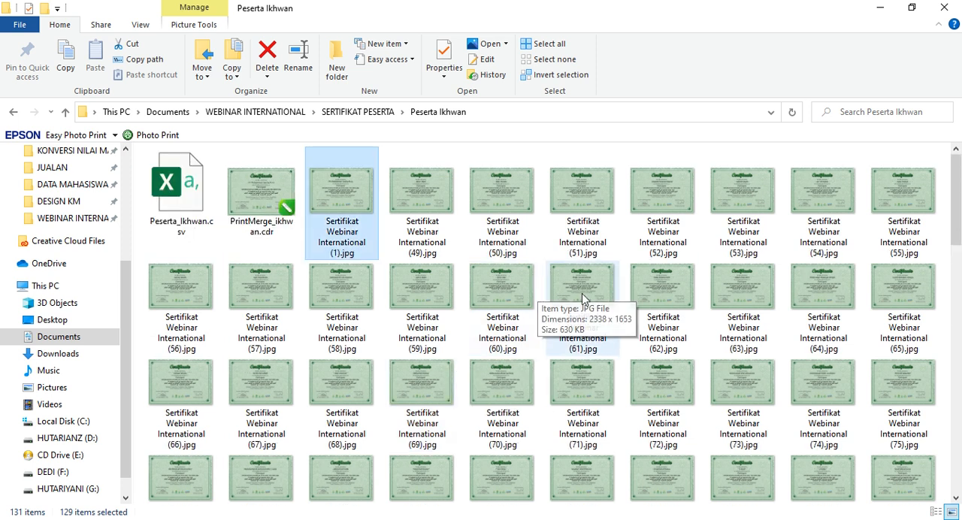
scroll(516, 355, down, 7)
scroll(516, 356, down, 3)
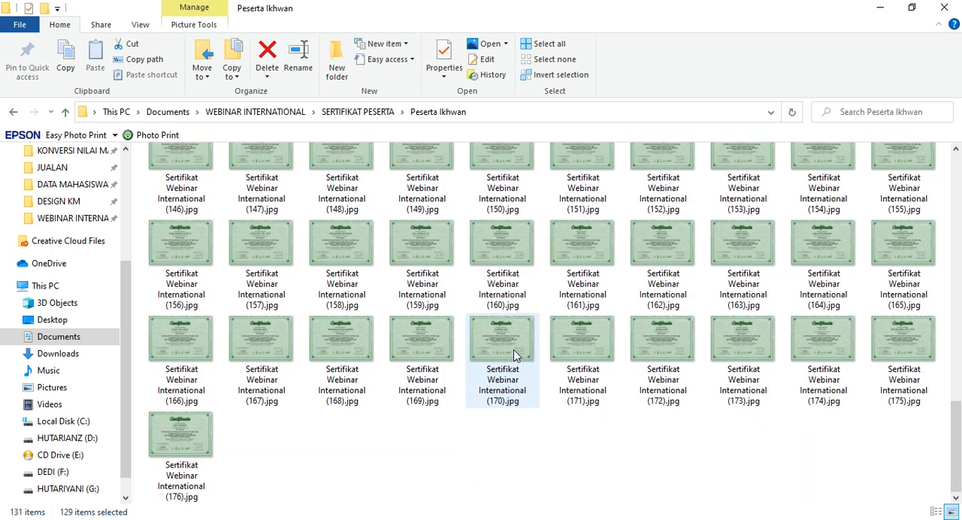